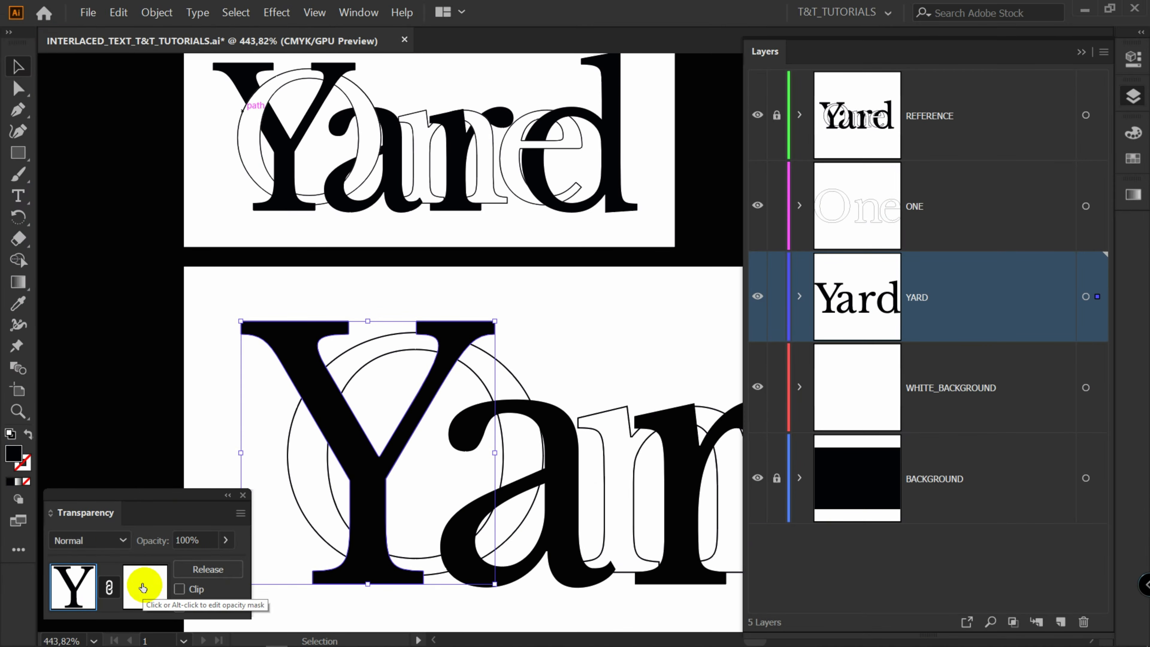
Paste the copied O outline in place inside the Y's opacity mask, then swap its stroke and fill to make it solid black.
click(143, 587)
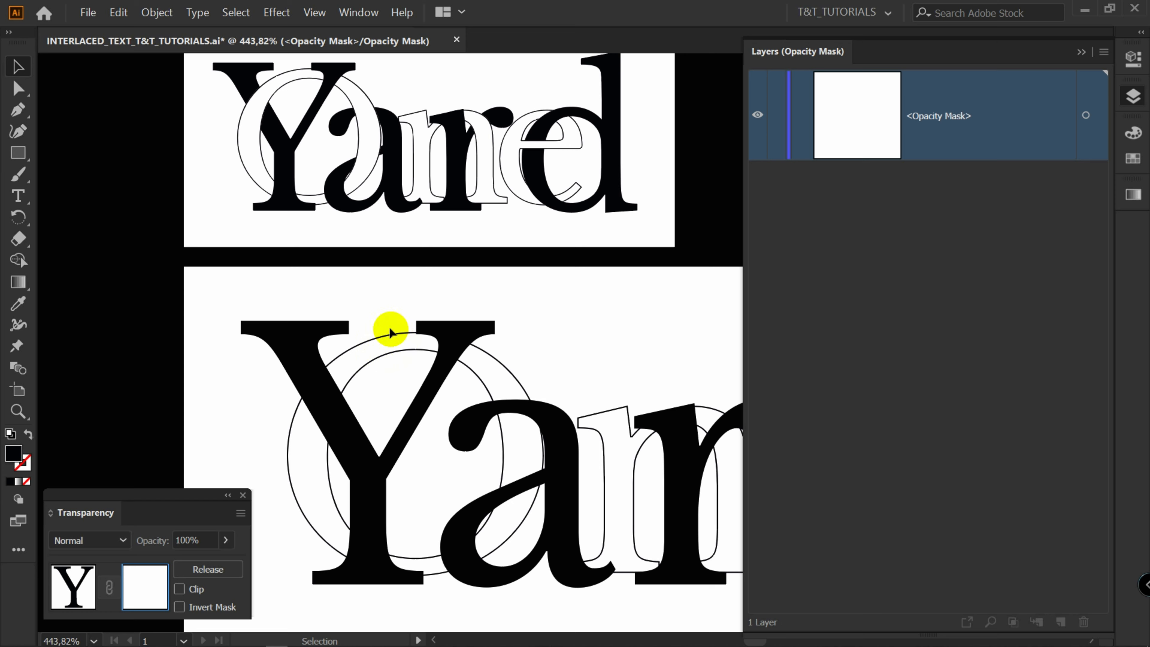
scroll(392, 363, down, 3)
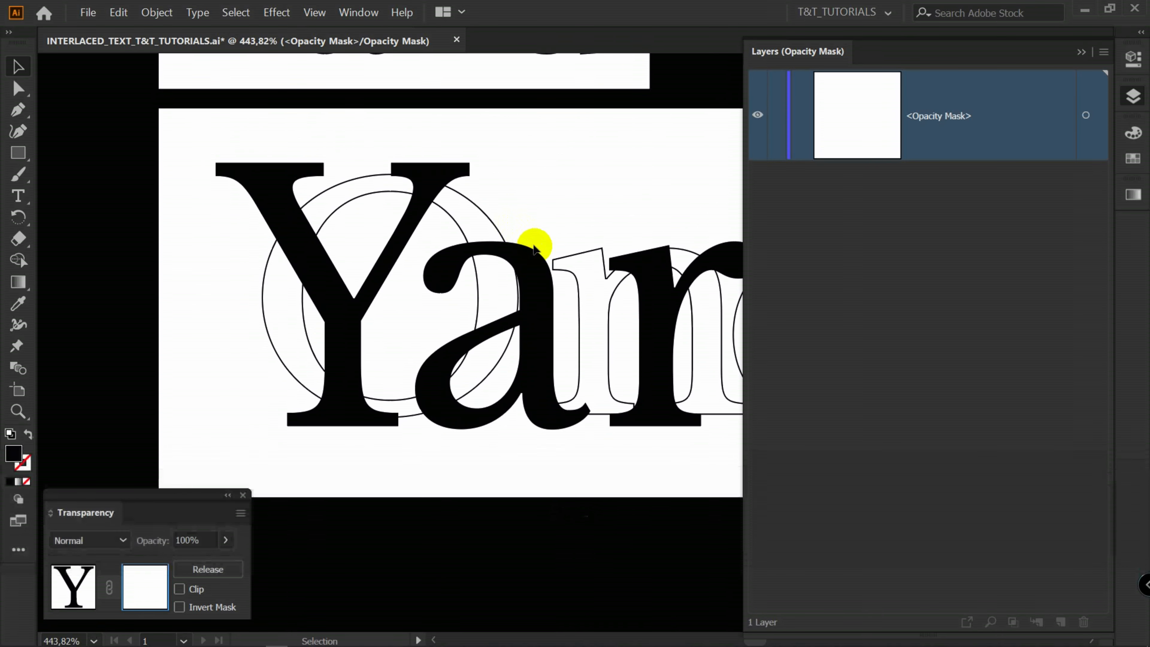
key(ctrl)
key(shift)
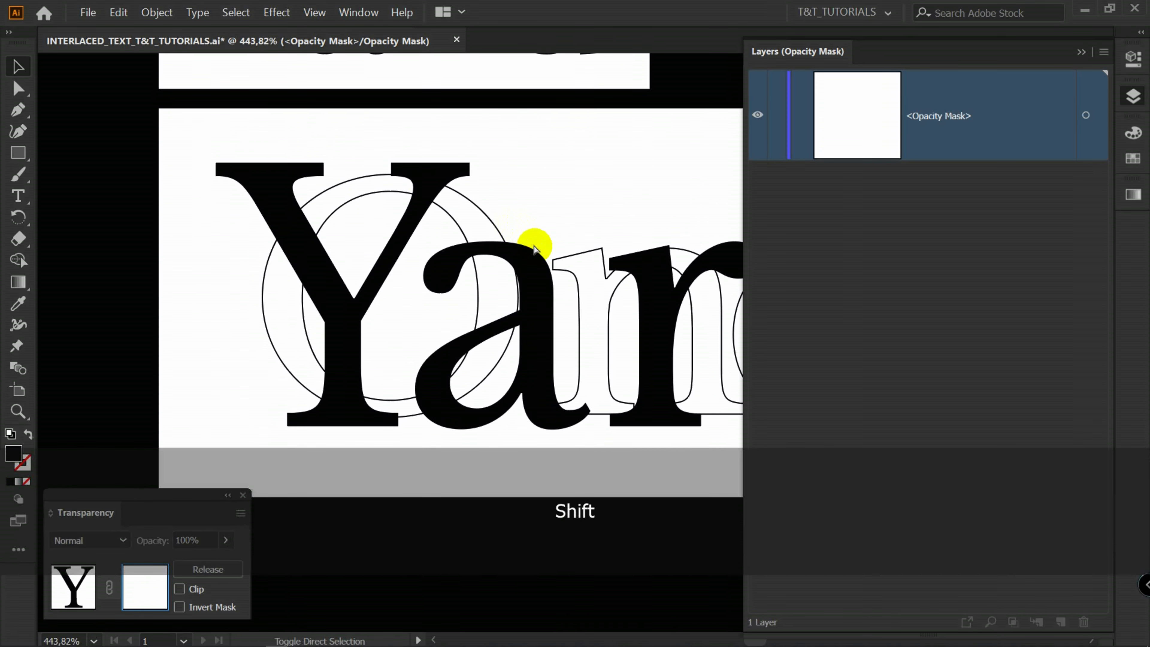
key(ctrl+shift+v)
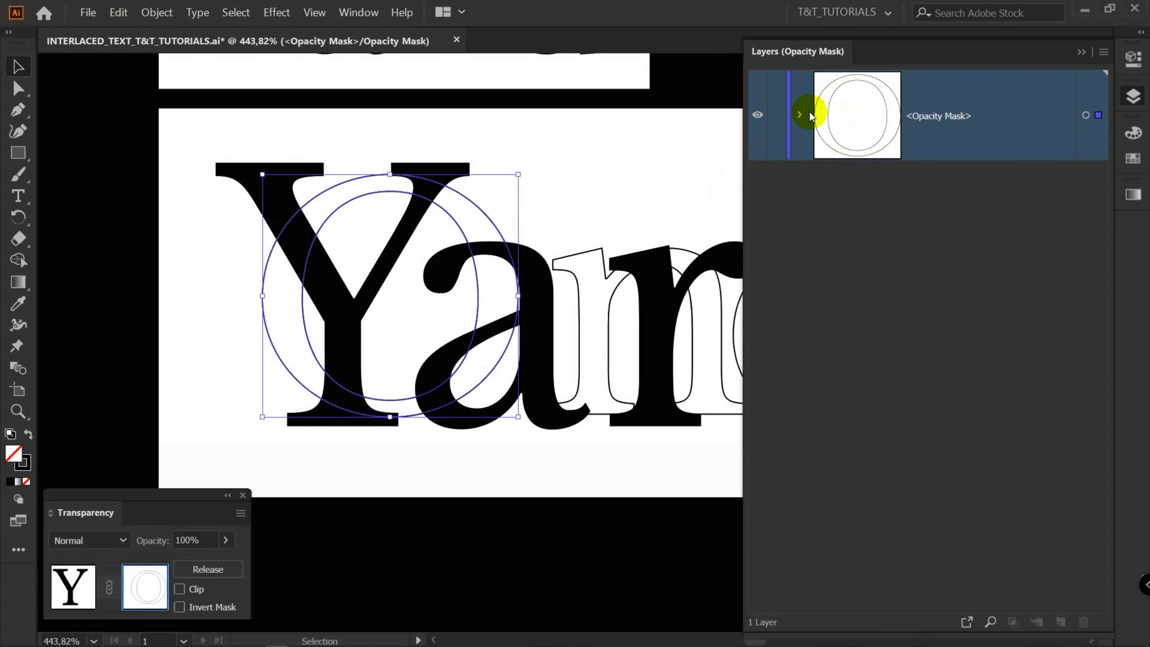
click(27, 434)
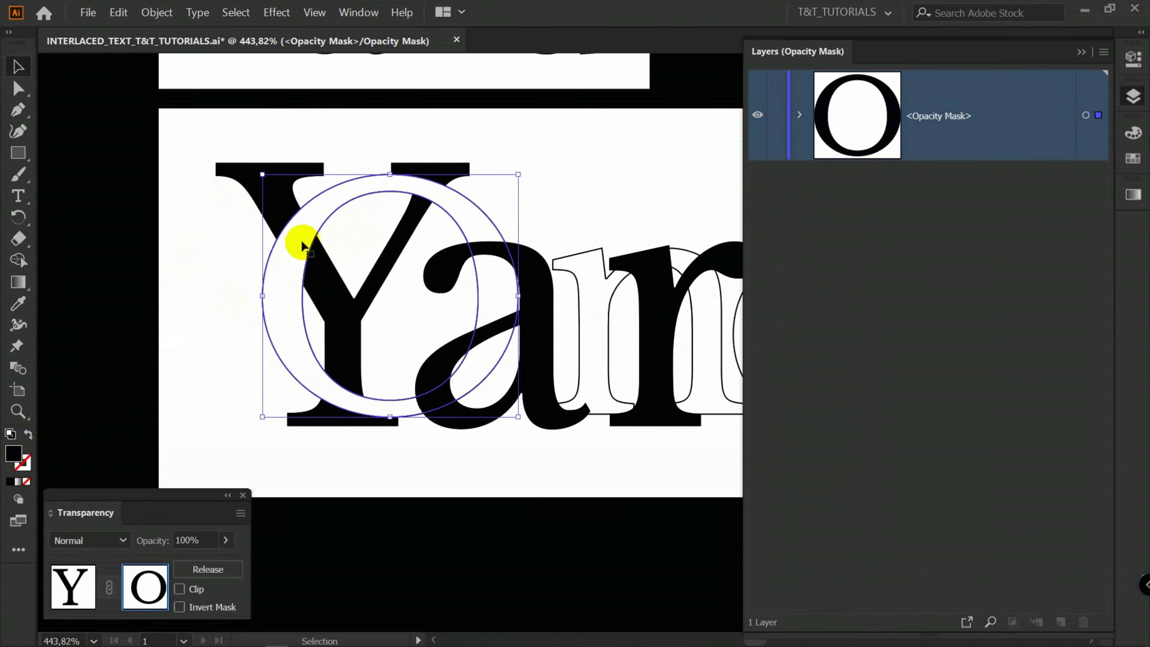
Move the black O inside the mask up and to the left across the Y, then deselect it.
drag(301, 246, 342, 315)
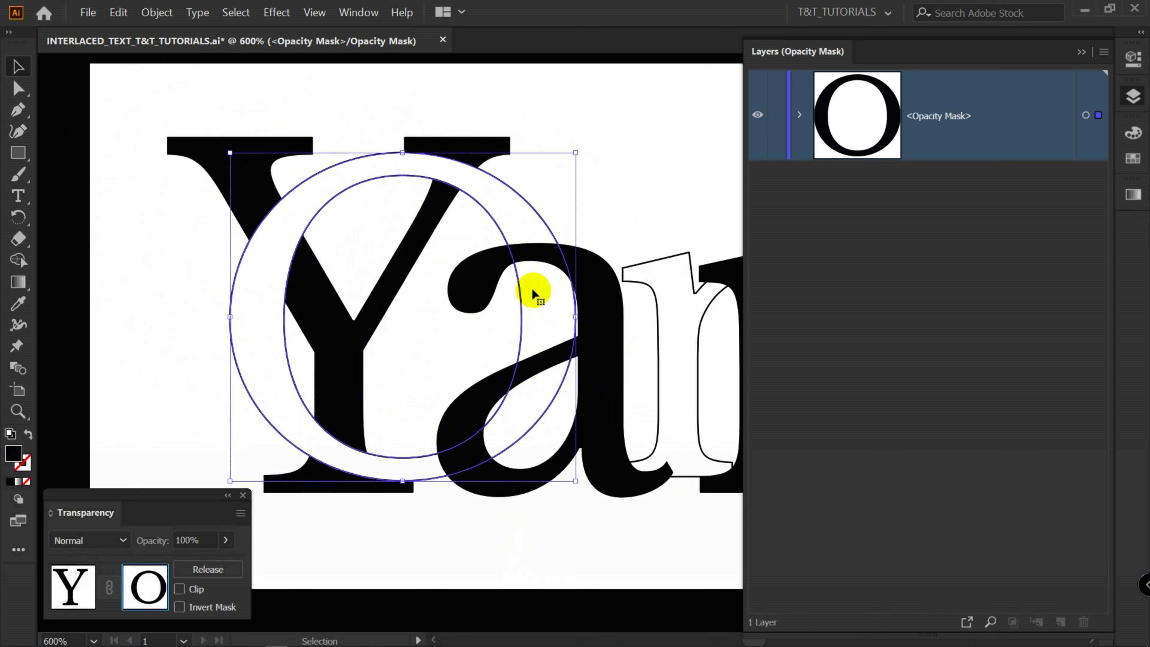
drag(531, 290, 431, 180)
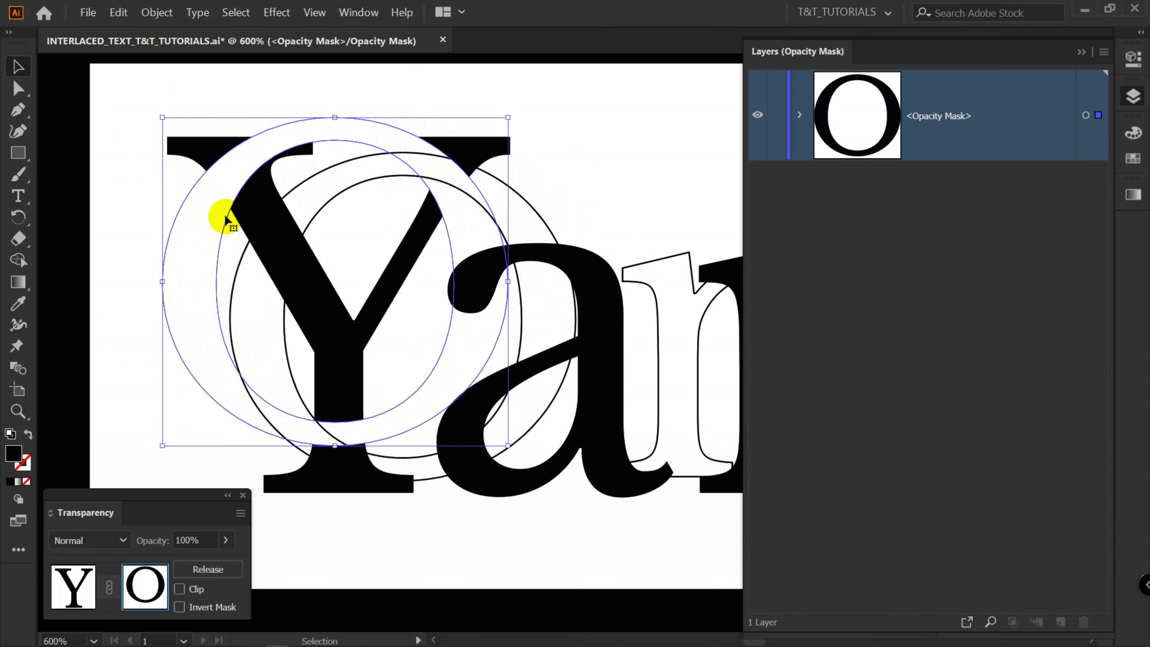
click(205, 130)
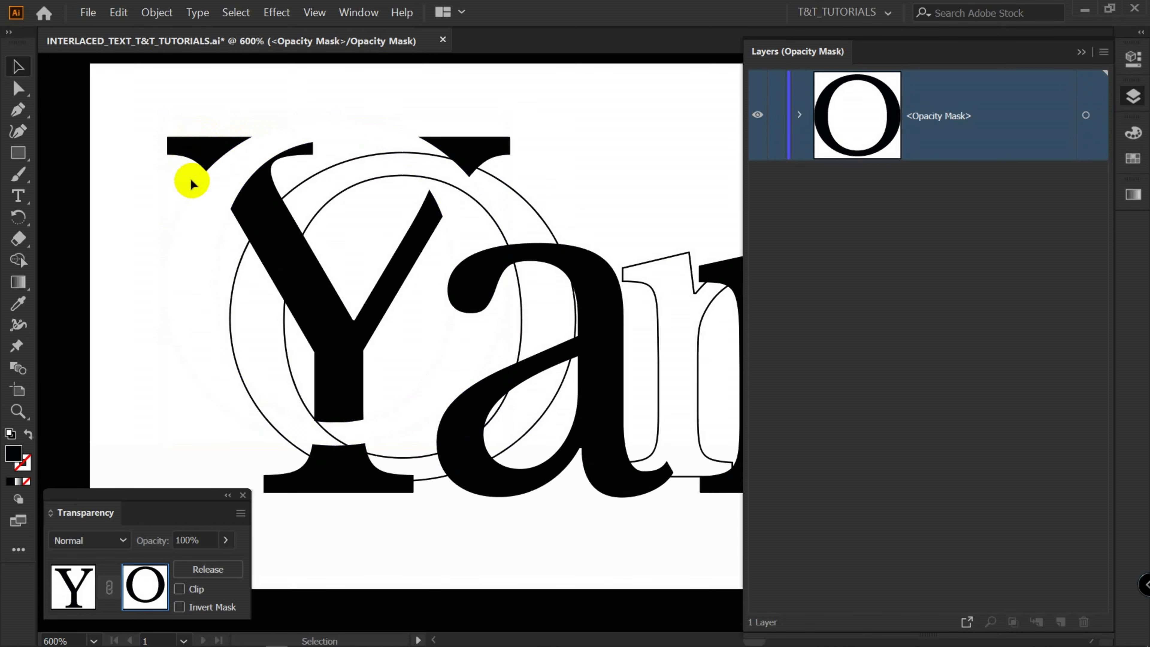
Change the fill of the O inside the opacity mask to white and deselect the shape.
click(264, 159)
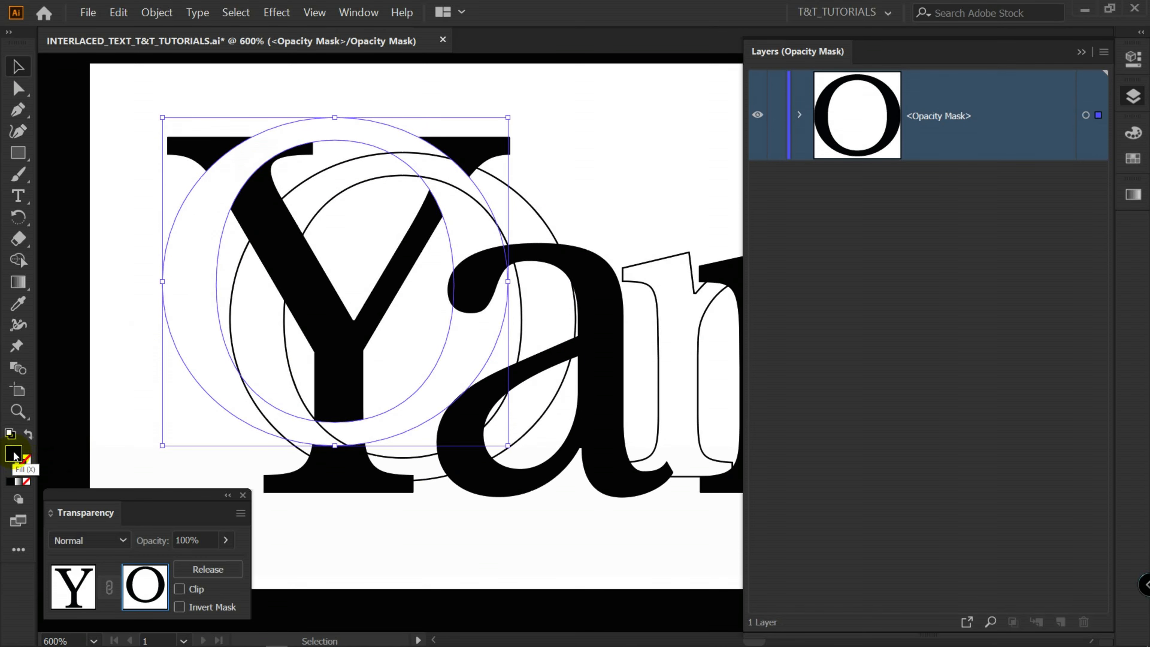
click(14, 456)
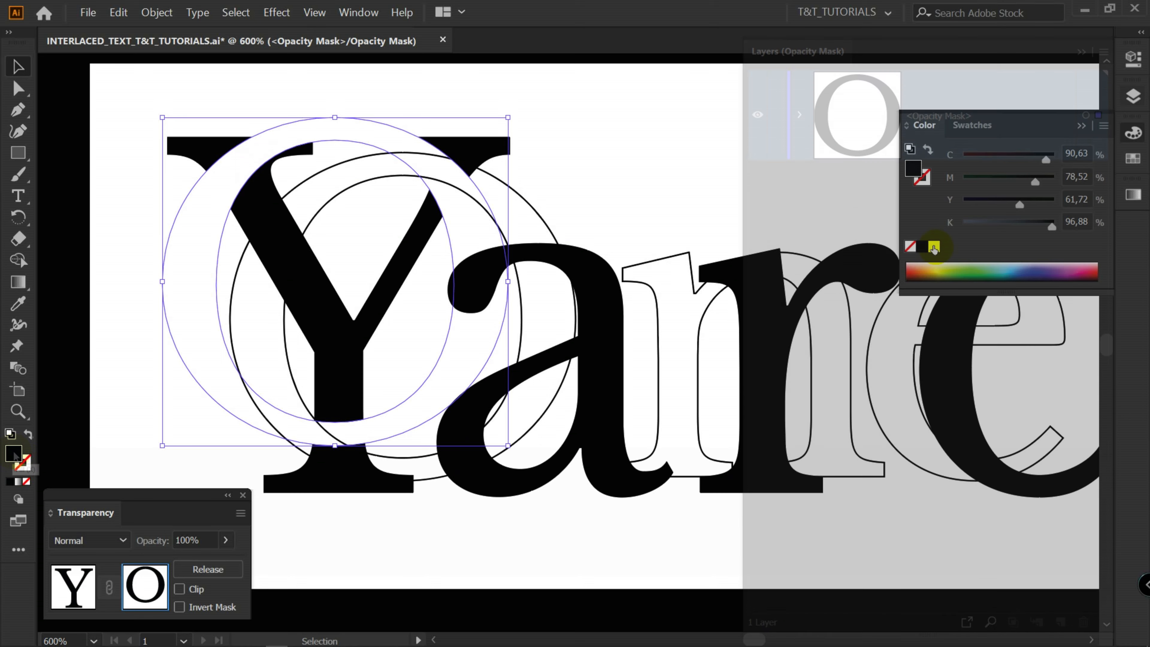
click(1133, 96)
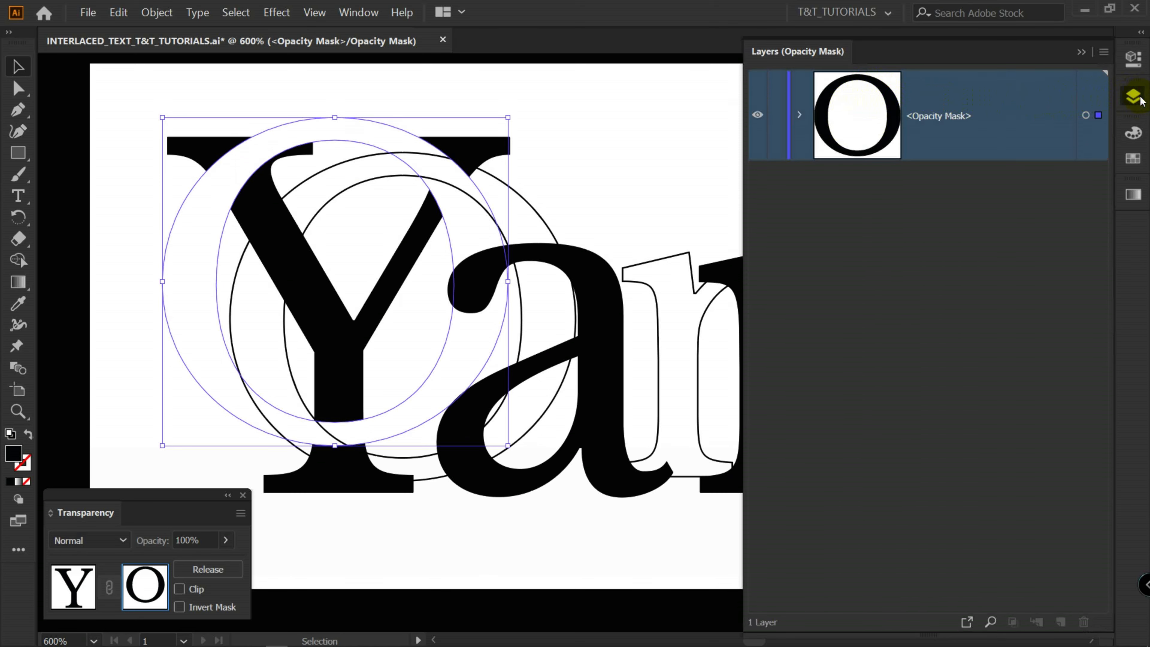
click(1139, 133)
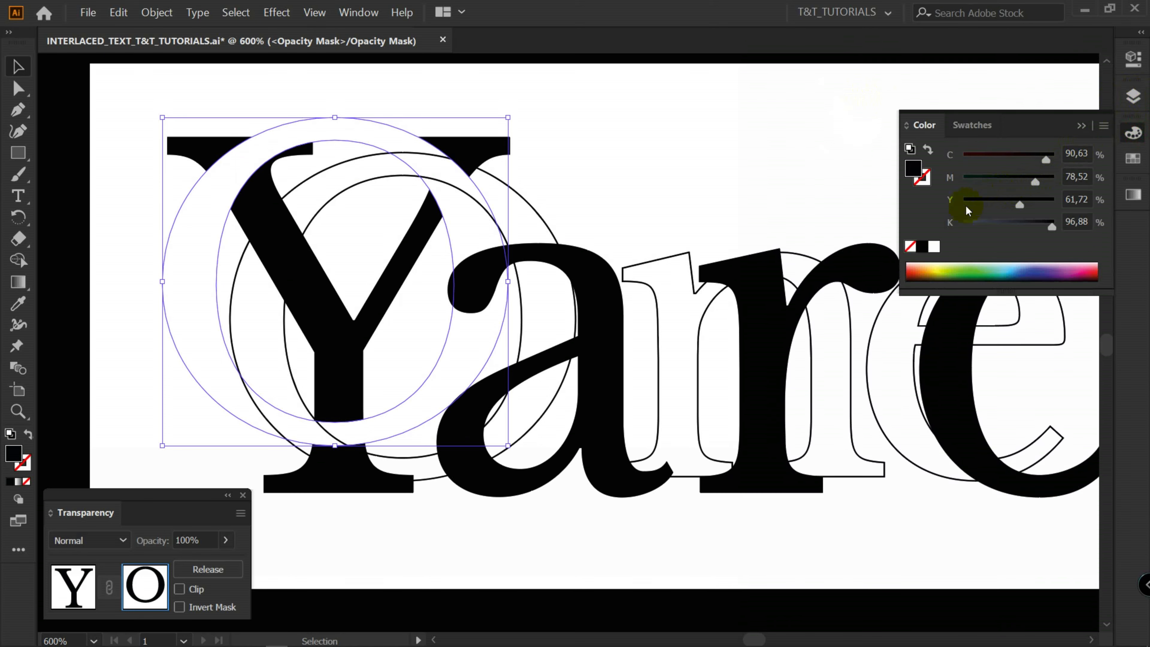
click(933, 247)
click(916, 161)
click(370, 116)
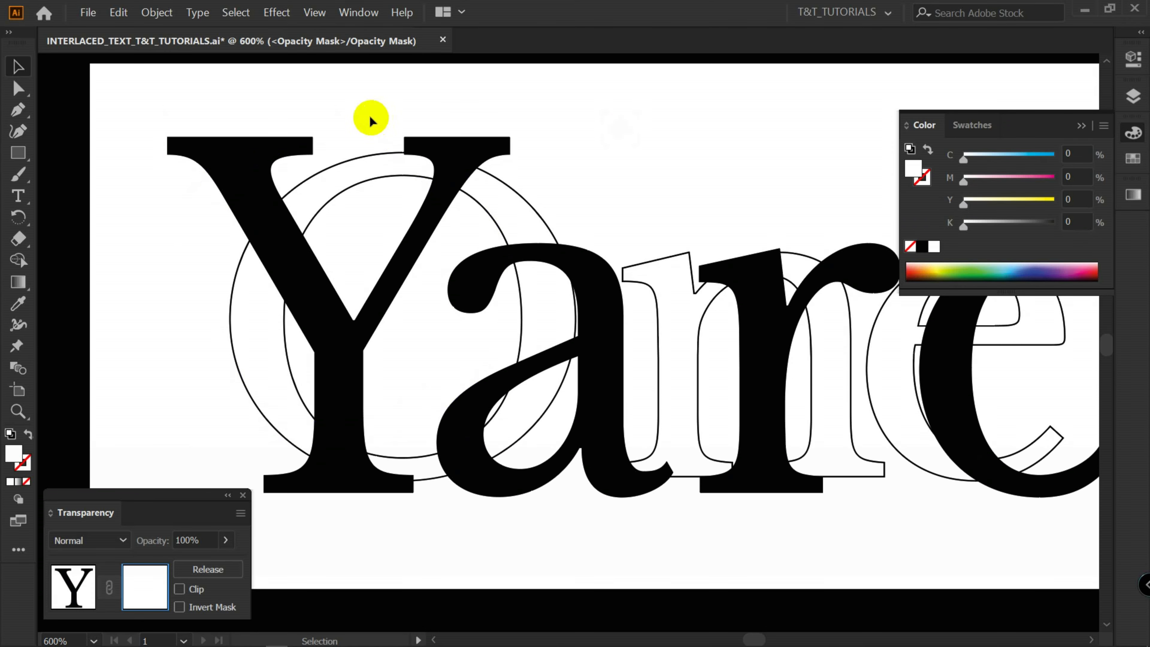
click(356, 130)
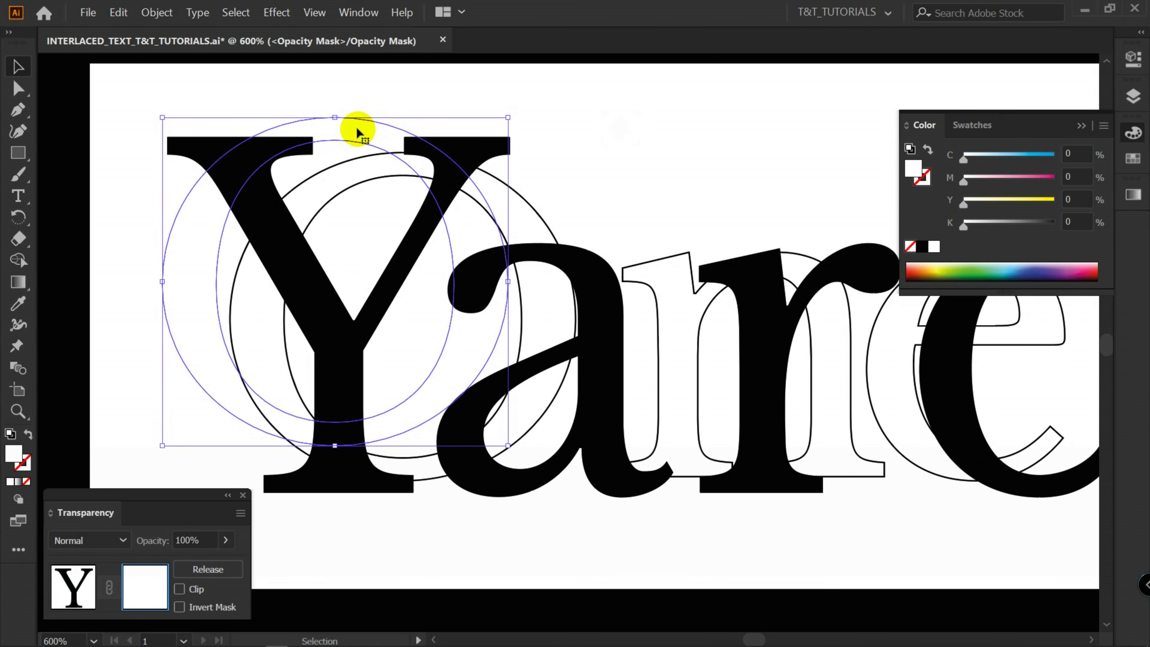
click(611, 157)
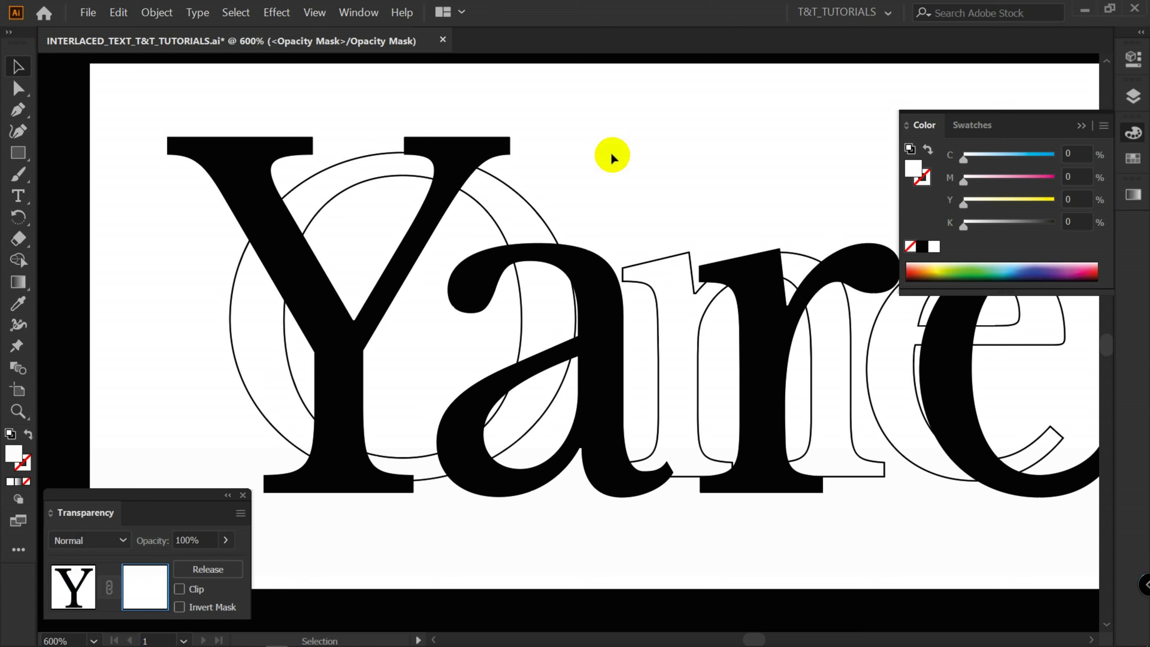
Switch the color sliders to Grayscale and set the masking O's fill to 19% black.
click(364, 185)
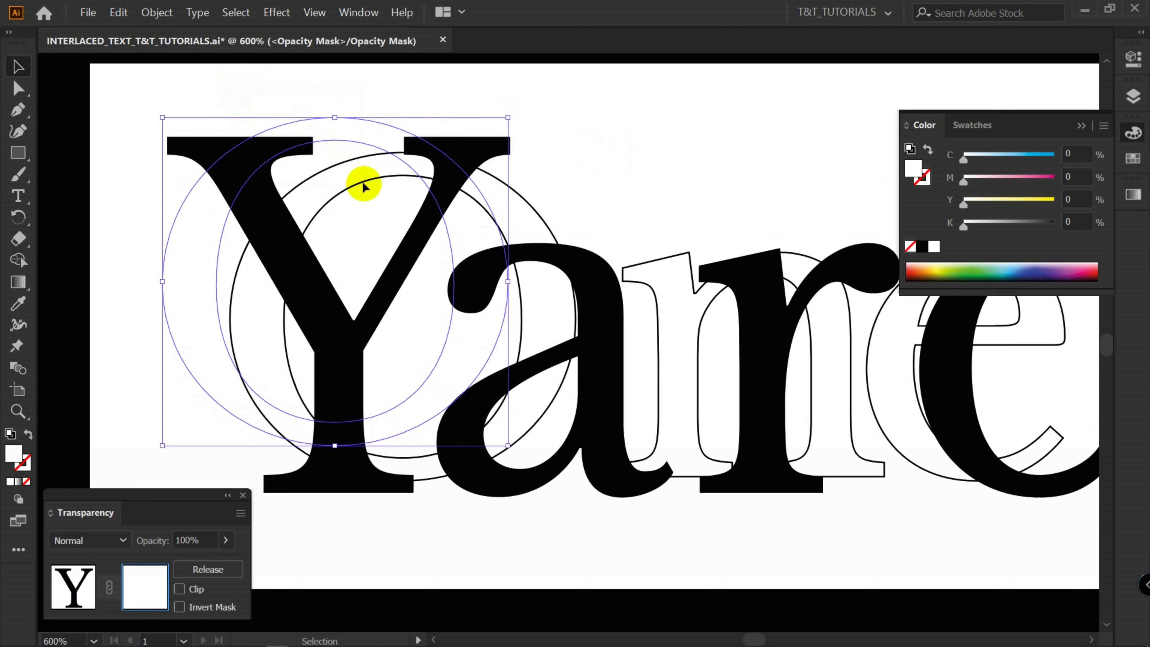
click(1104, 125)
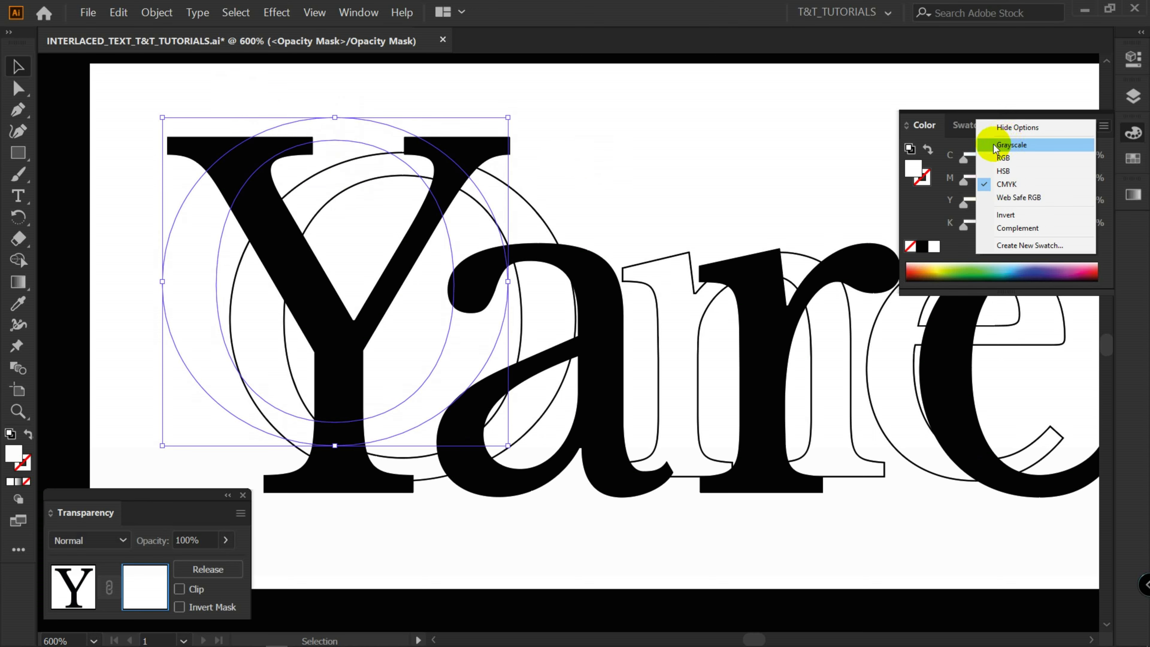
click(1025, 144)
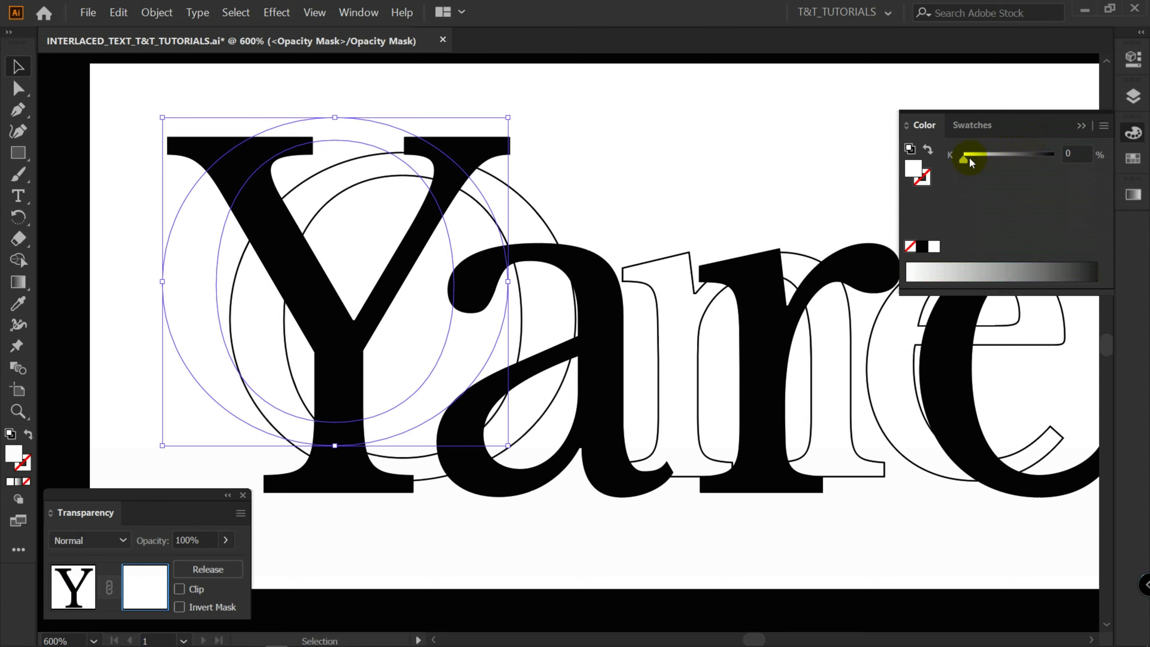
drag(964, 158, 981, 160)
scroll(176, 111, up, 3)
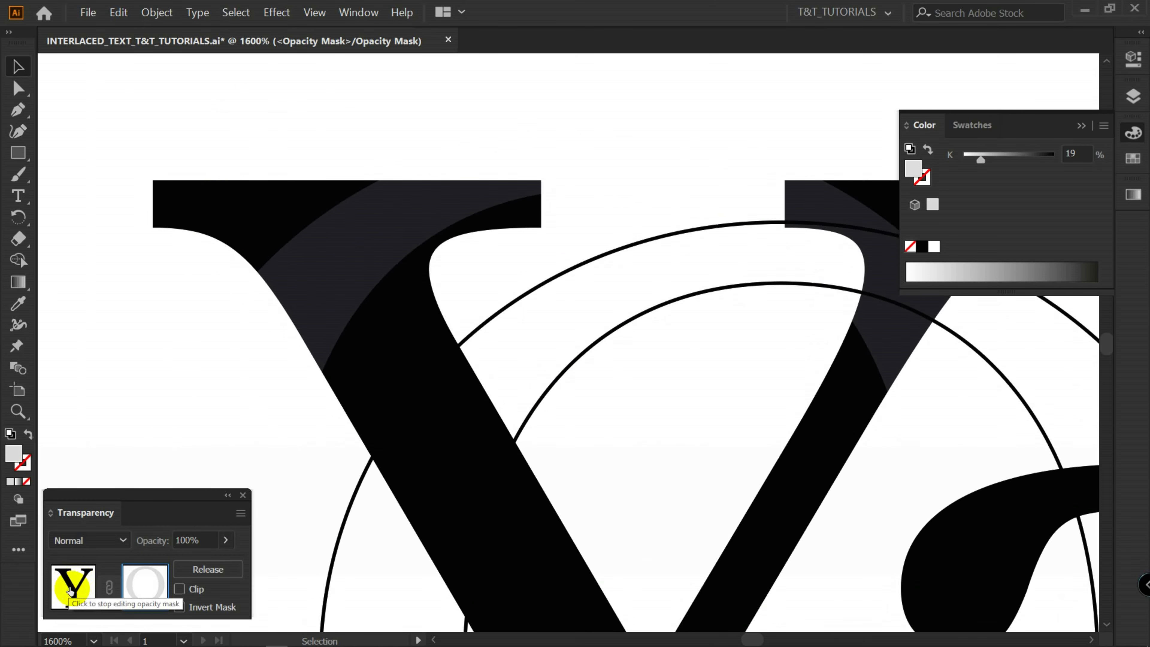
Raise the masking O's grayscale fill to 90% and finally to 100% black, then deselect it.
click(304, 265)
click(334, 160)
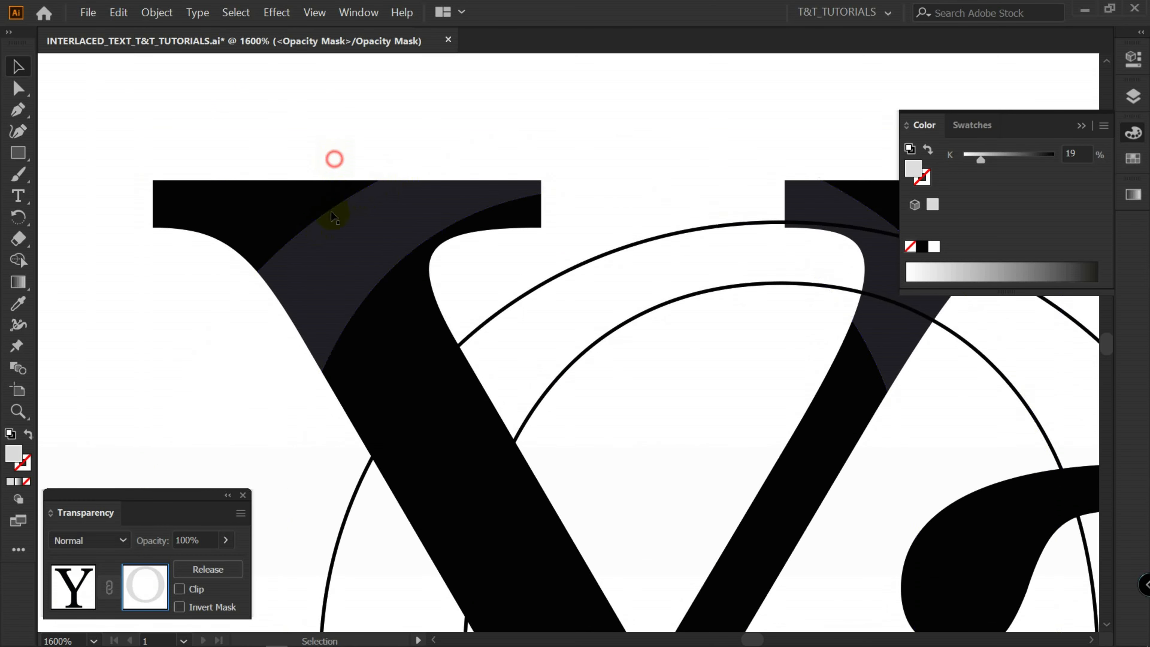
click(313, 280)
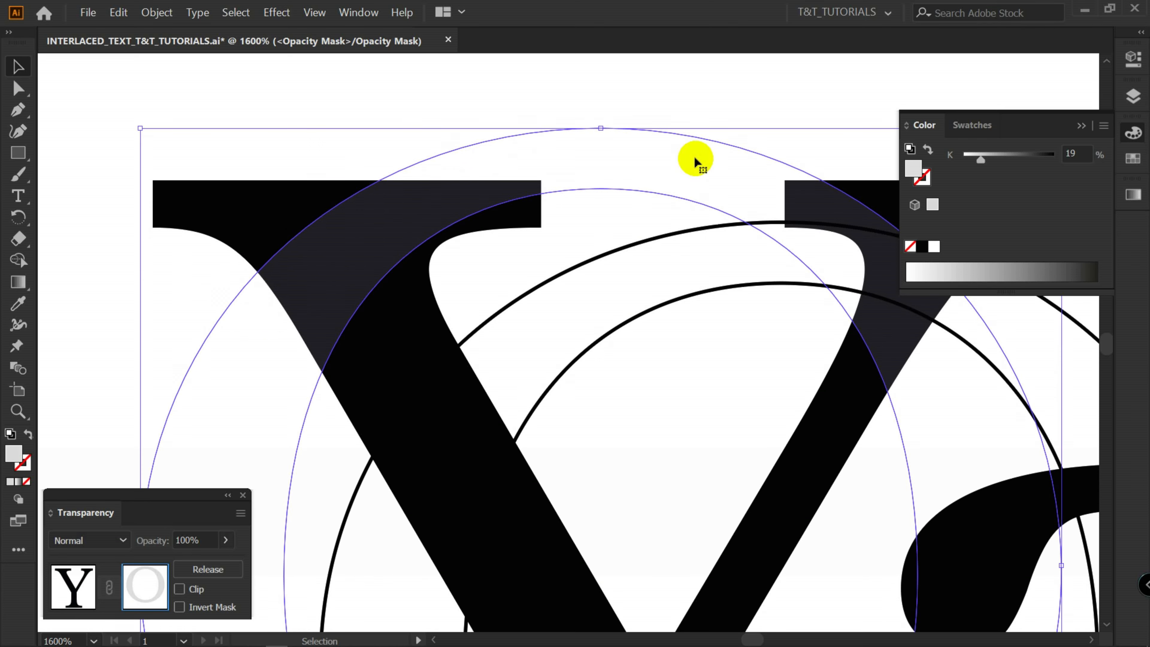
drag(980, 158, 1046, 164)
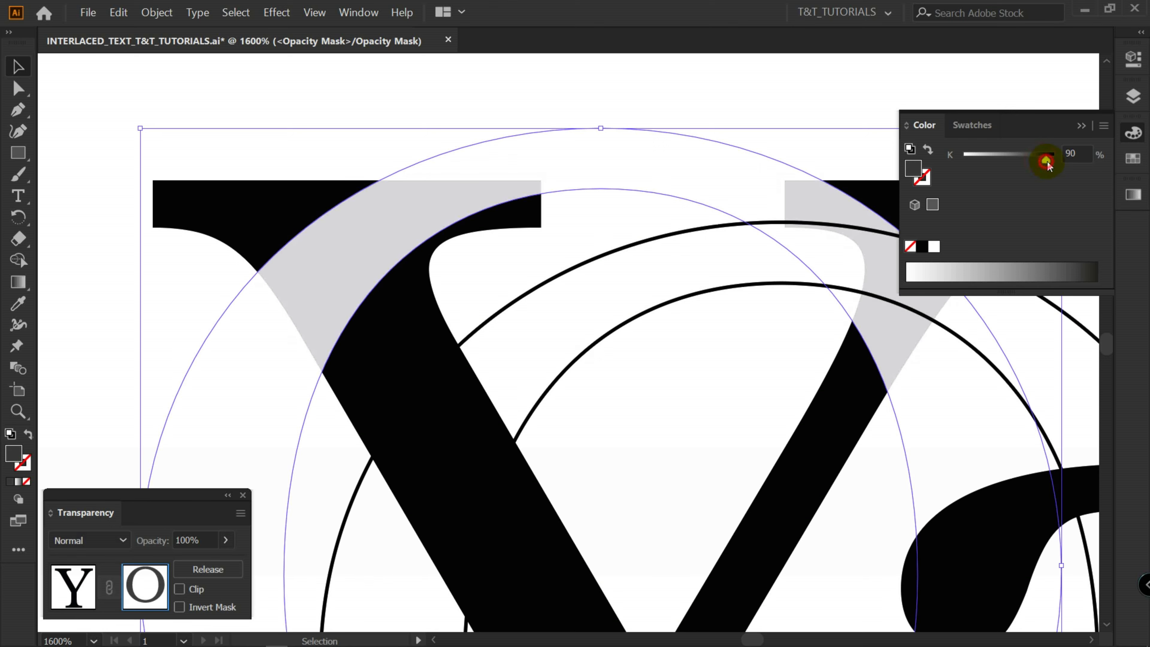
drag(1045, 168, 1063, 163)
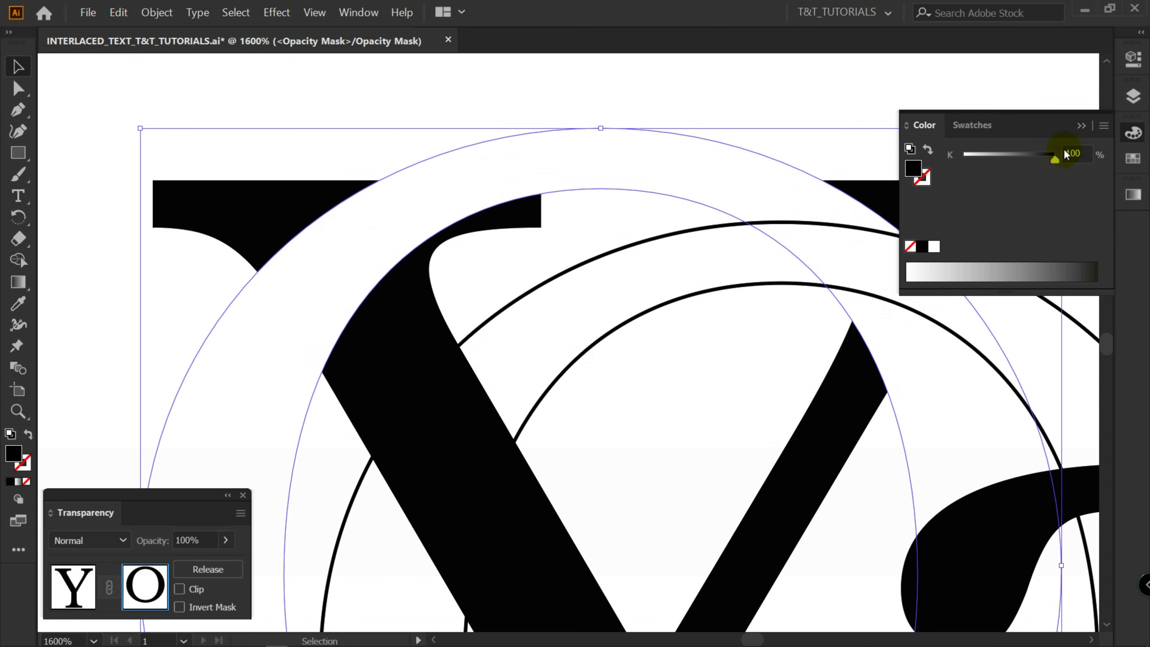
click(418, 315)
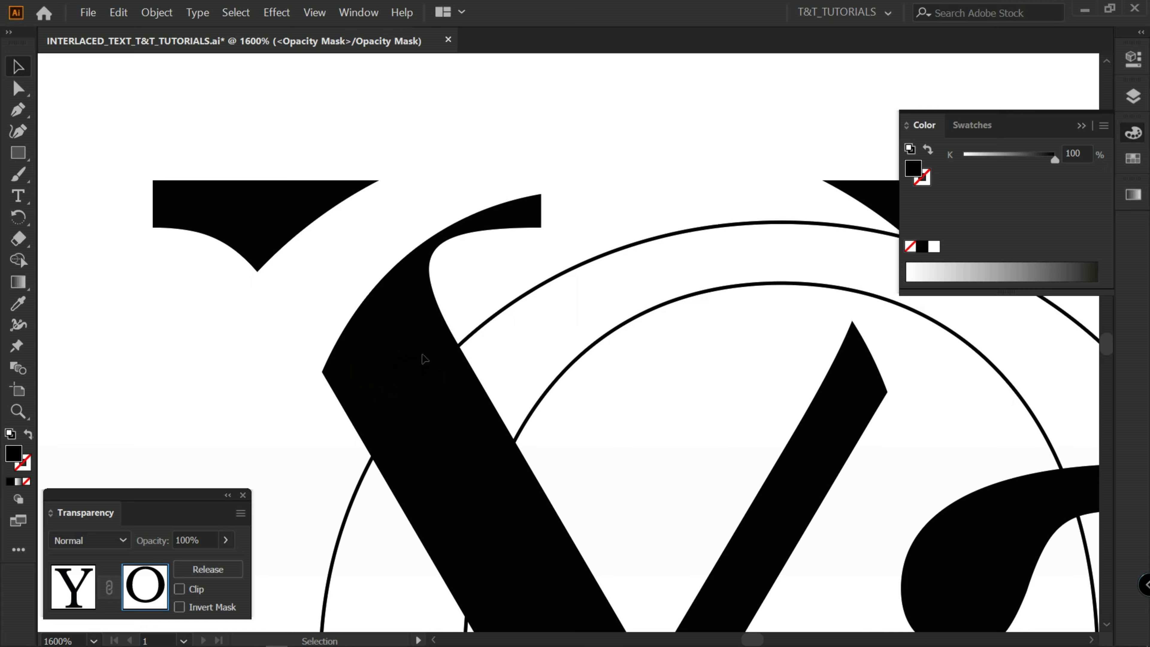
Shift the black O within the opacity mask to several positions across the upper part of the Y.
drag(344, 277, 357, 303)
drag(182, 162, 222, 184)
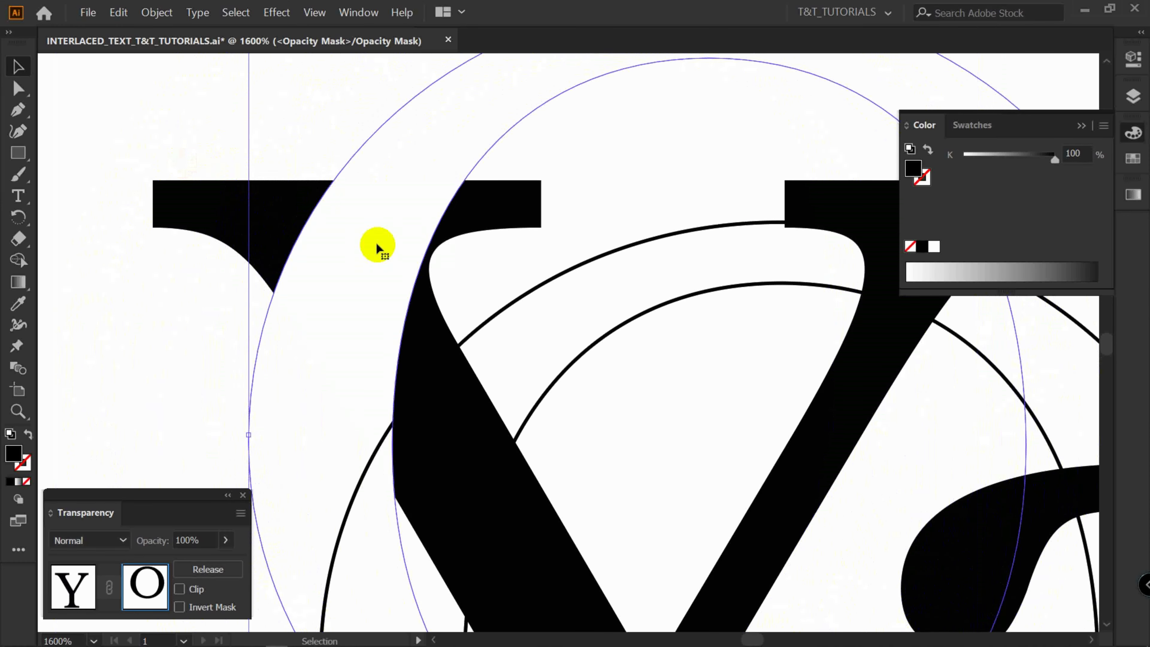
drag(359, 261, 269, 206)
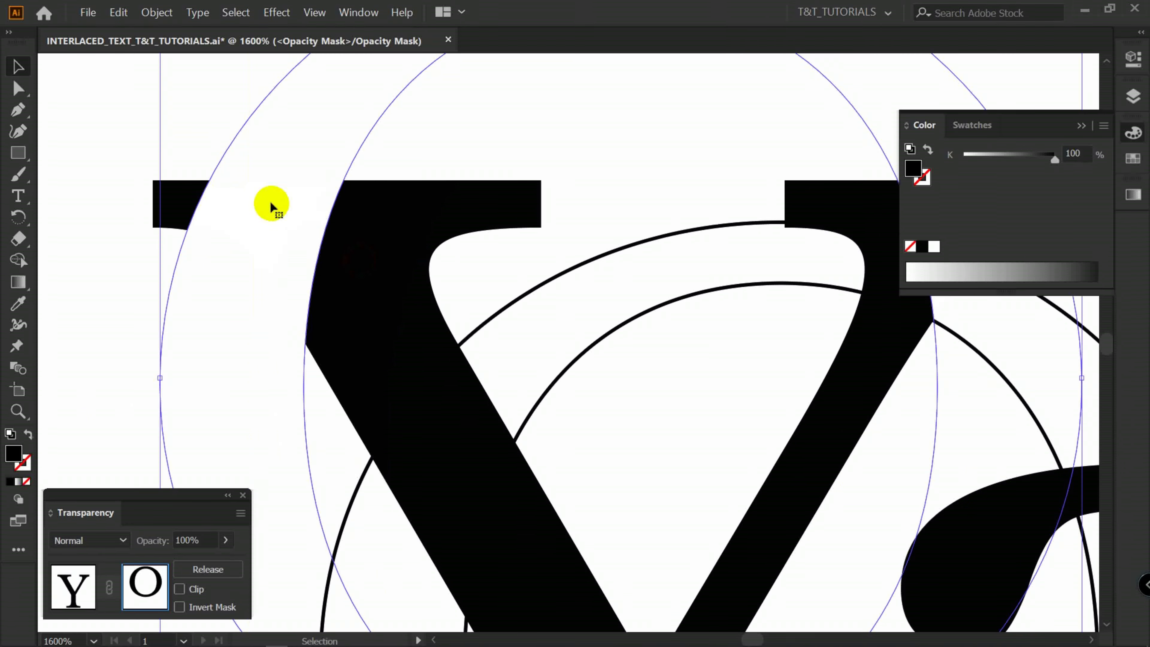
drag(278, 250, 308, 286)
drag(306, 284, 413, 392)
Add two overlapping black ellipses, one large and one small, to the mask over the Y's upper-left serif.
key(l)
drag(276, 199, 368, 286)
drag(232, 198, 295, 233)
key(v)
click(313, 292)
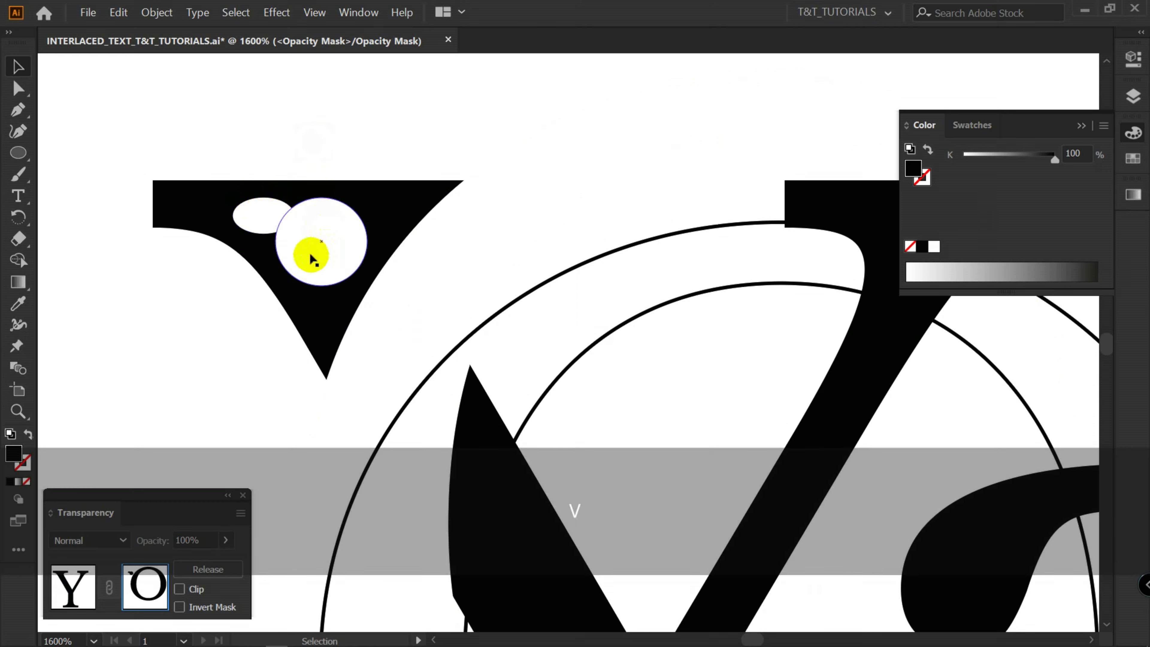
Stop editing the mask and move the outlined O in the artwork up and to the left, away from its masked gap.
scroll(416, 215, down, 3)
drag(592, 227, 453, 193)
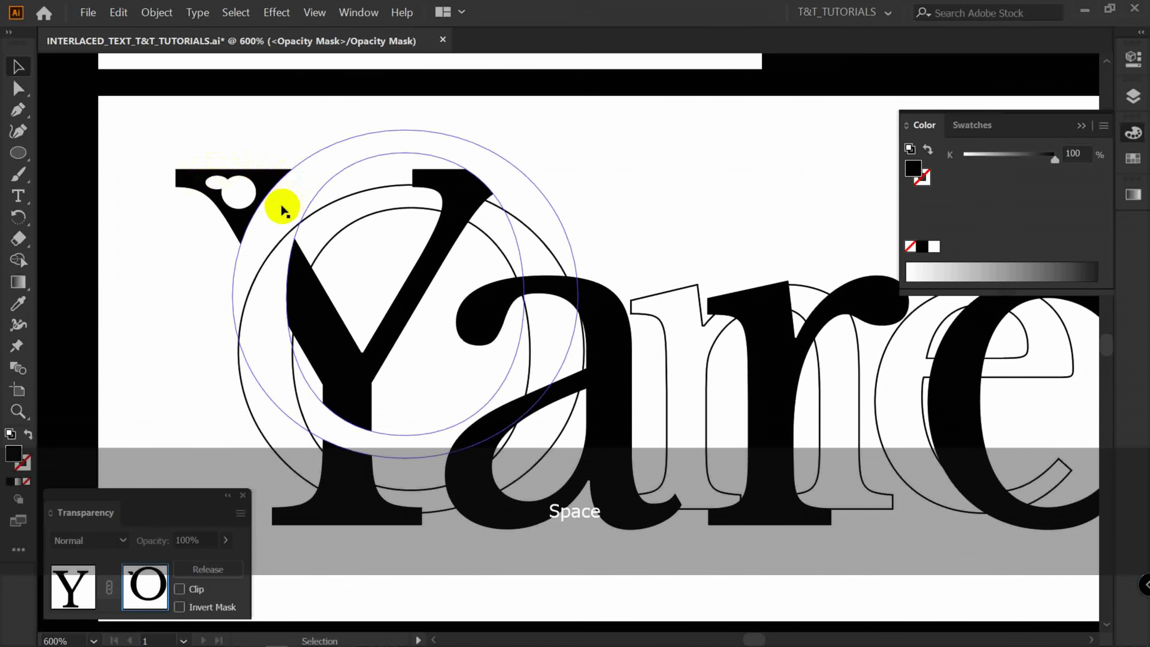
drag(380, 213, 313, 164)
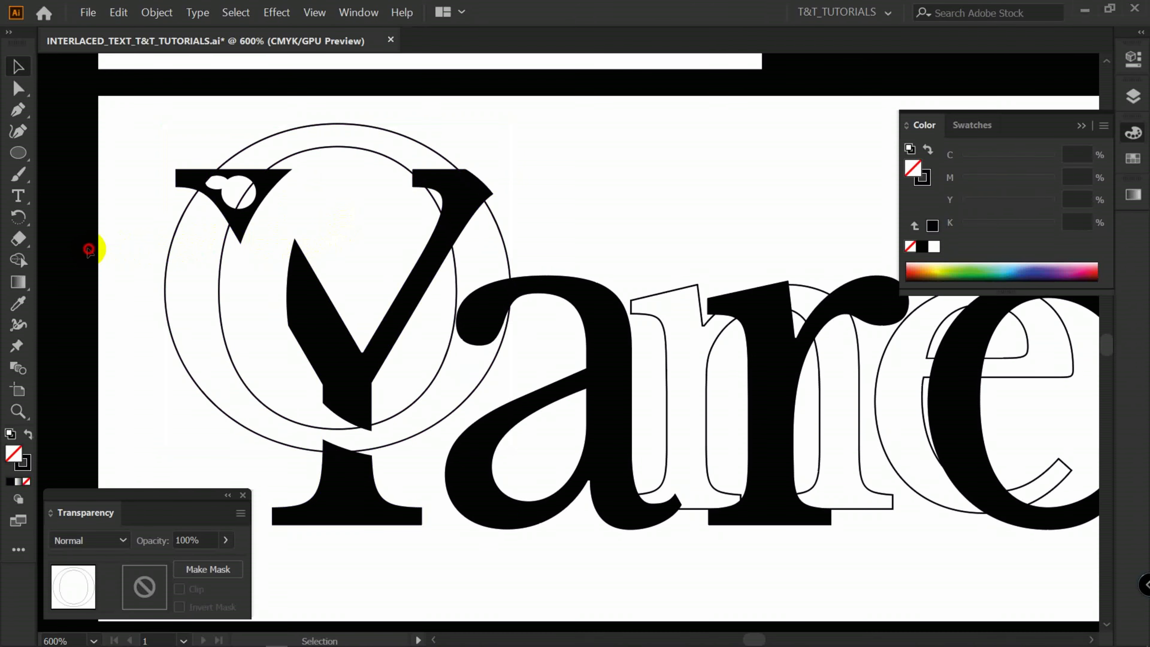
Paste the O in place into the Y's emptied opacity mask again, swap its stroke to a black fill, and deselect it.
scroll(174, 154, up, 4)
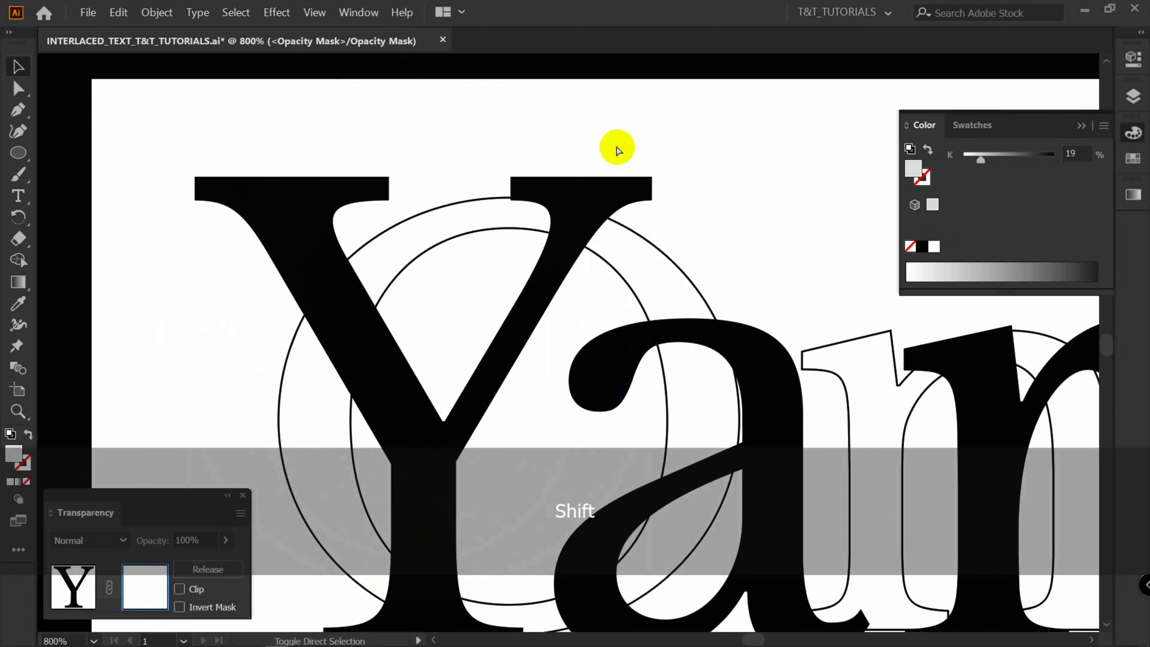
key(ctrl+shift+v)
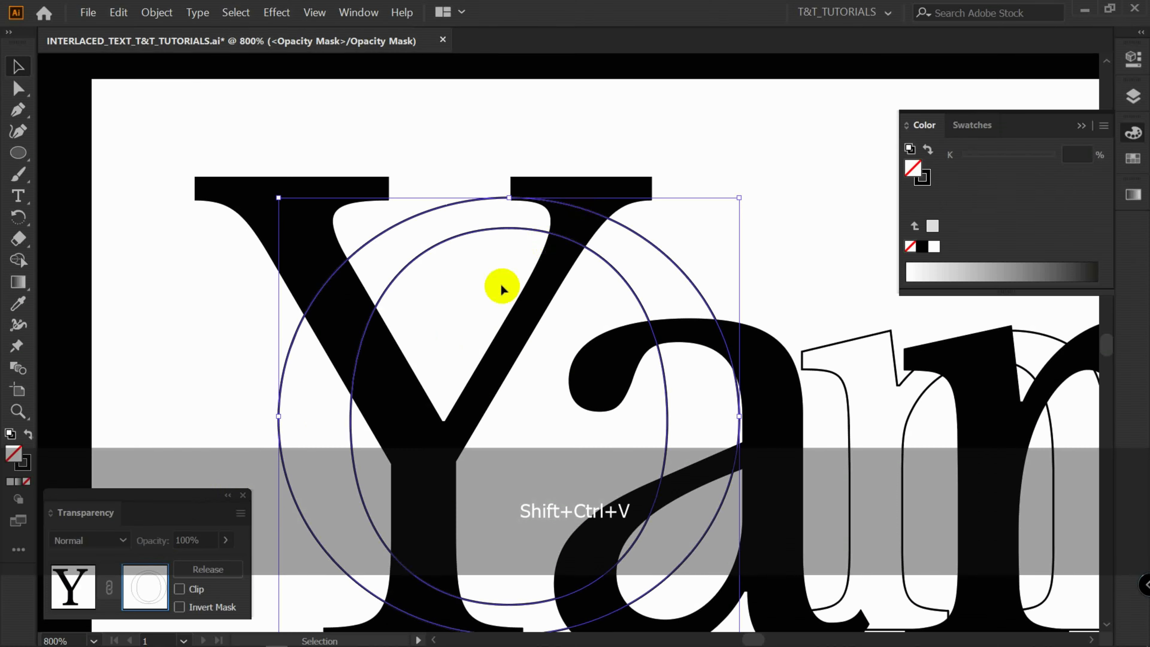
click(27, 435)
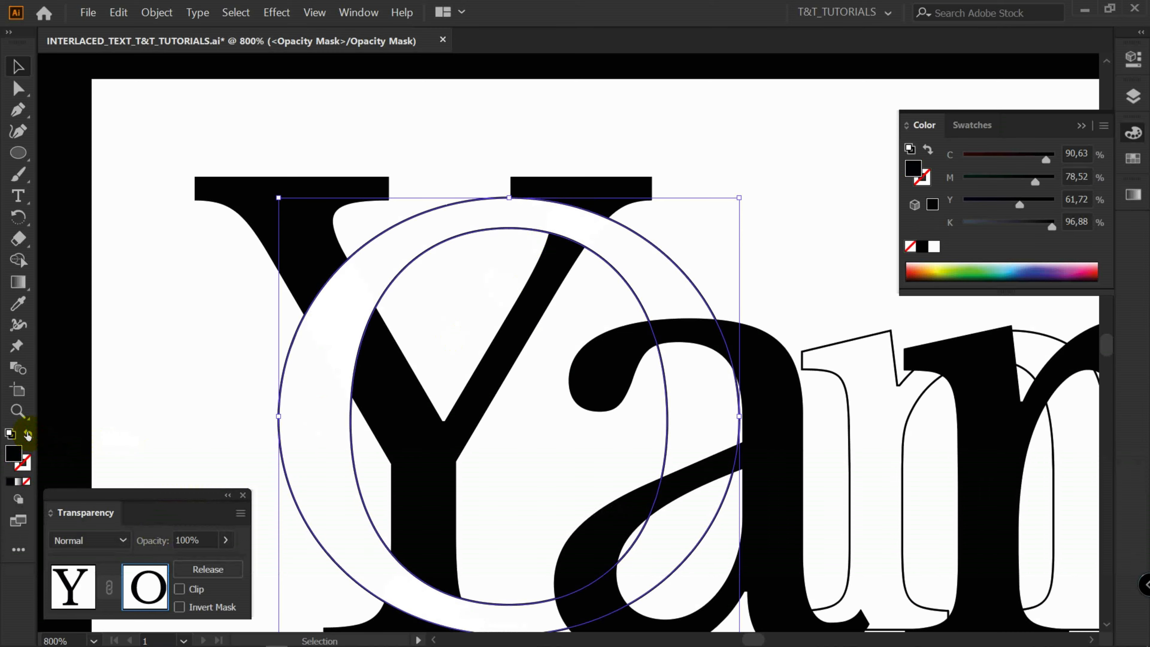
click(577, 274)
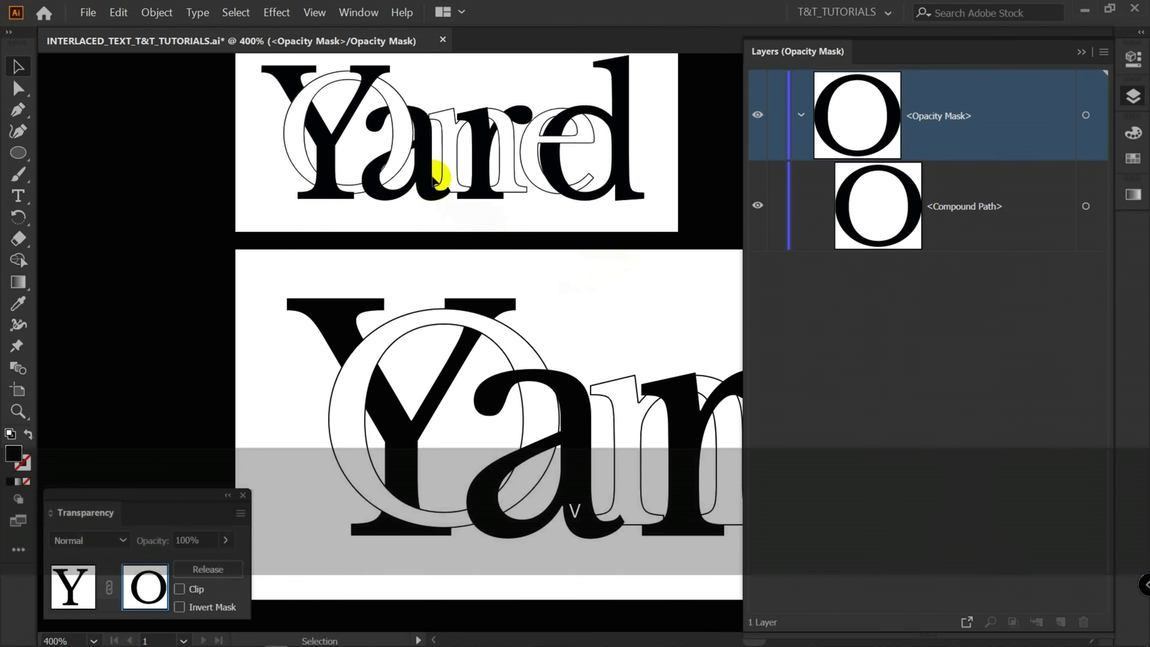
click(471, 335)
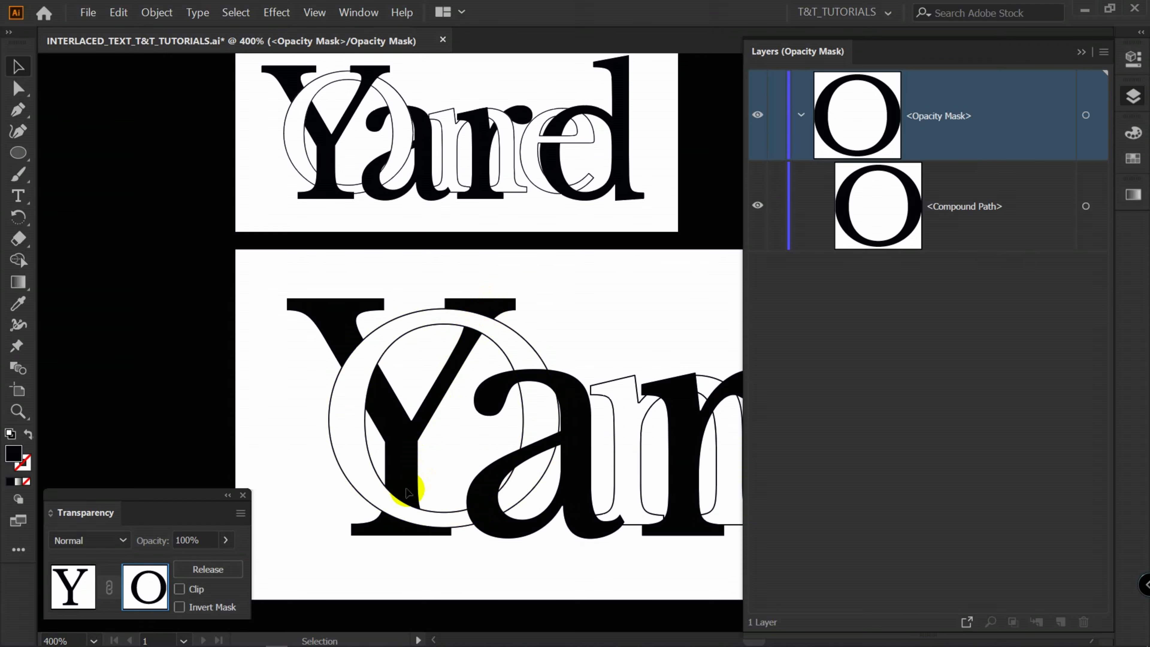
scroll(398, 497, up, 1)
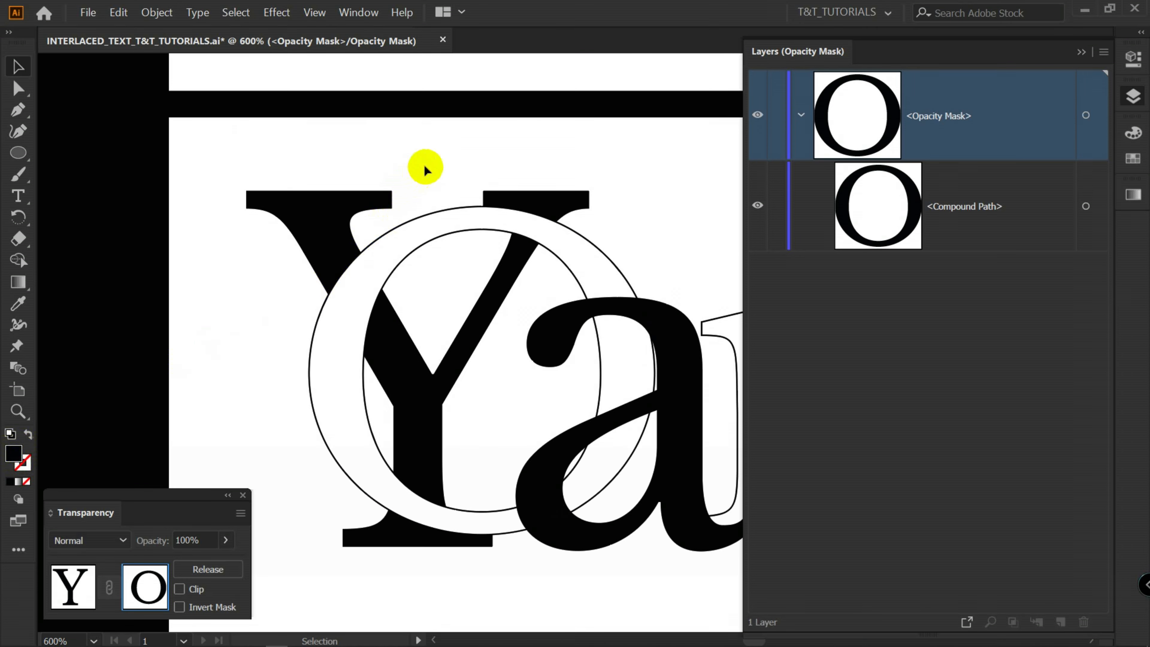
Sample white and draw a closed four-point white shape in the Y's mask around the upper-right serif where the O crosses it.
key(i)
click(438, 151)
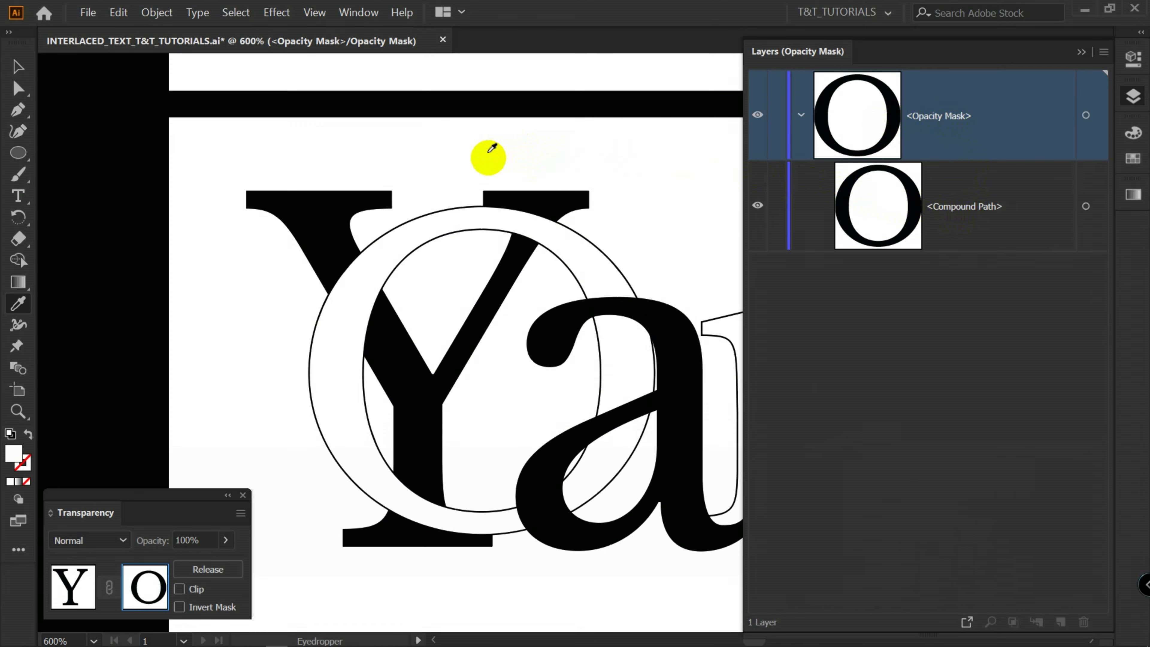
key(p)
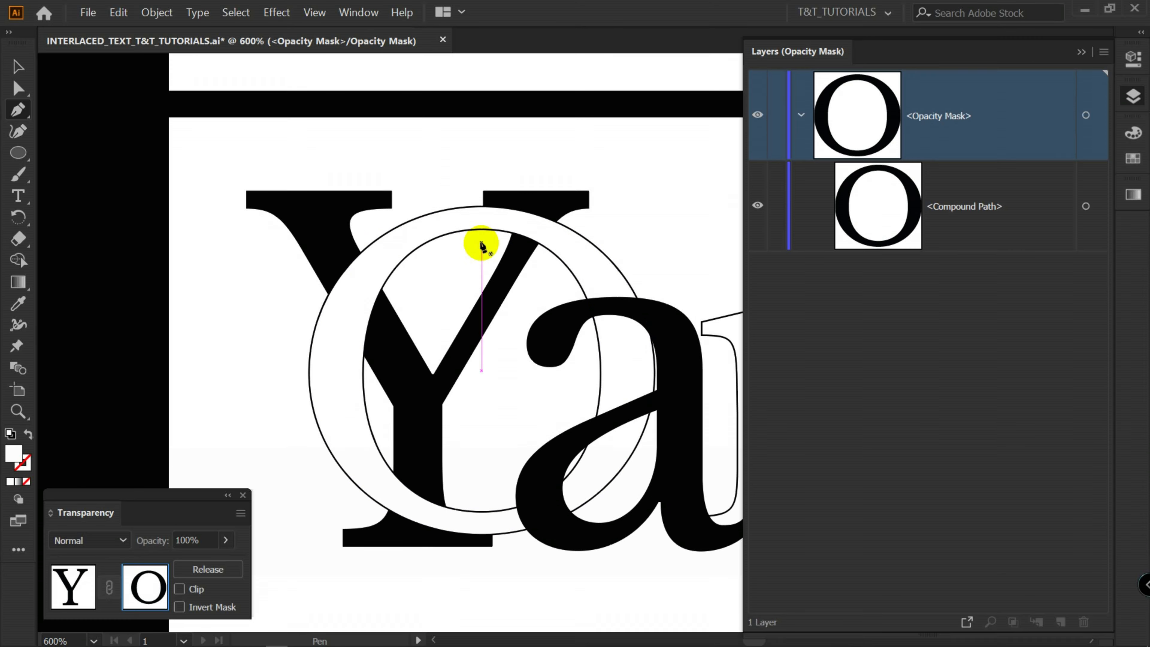
drag(481, 243, 479, 180)
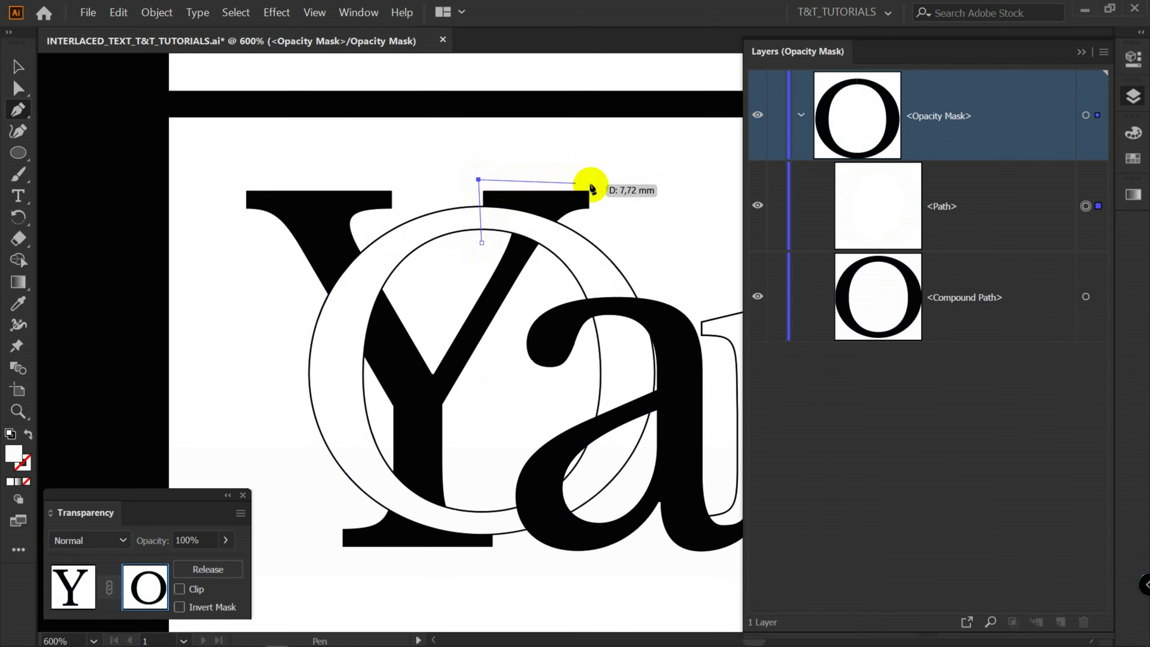
drag(610, 183, 606, 240)
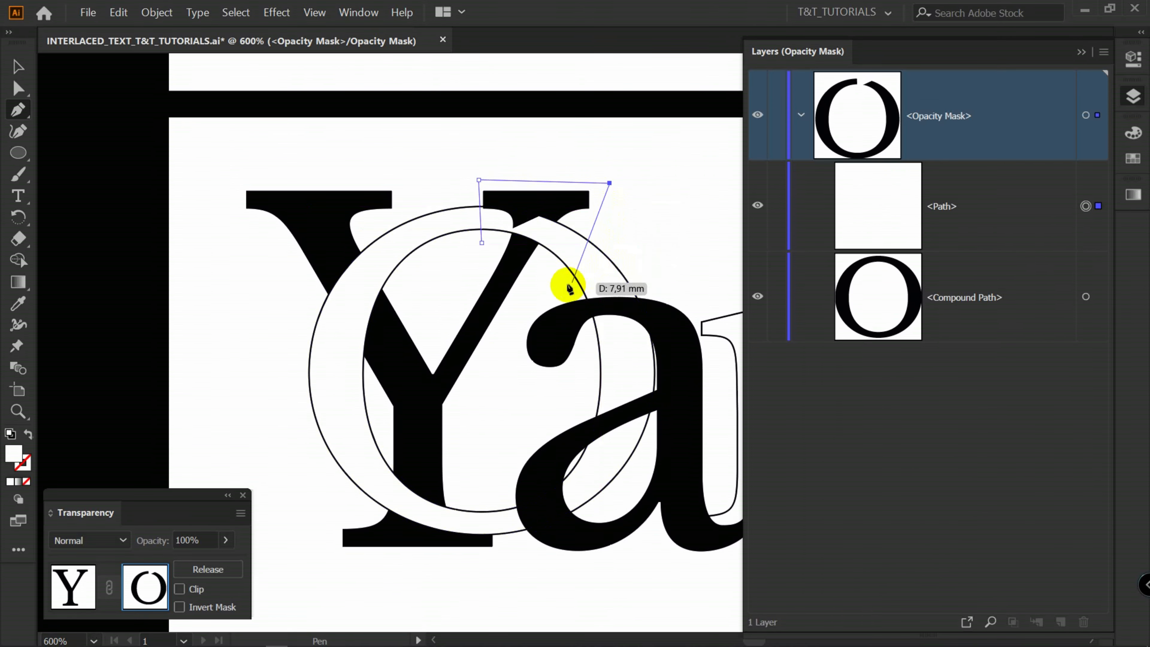
click(565, 279)
click(482, 244)
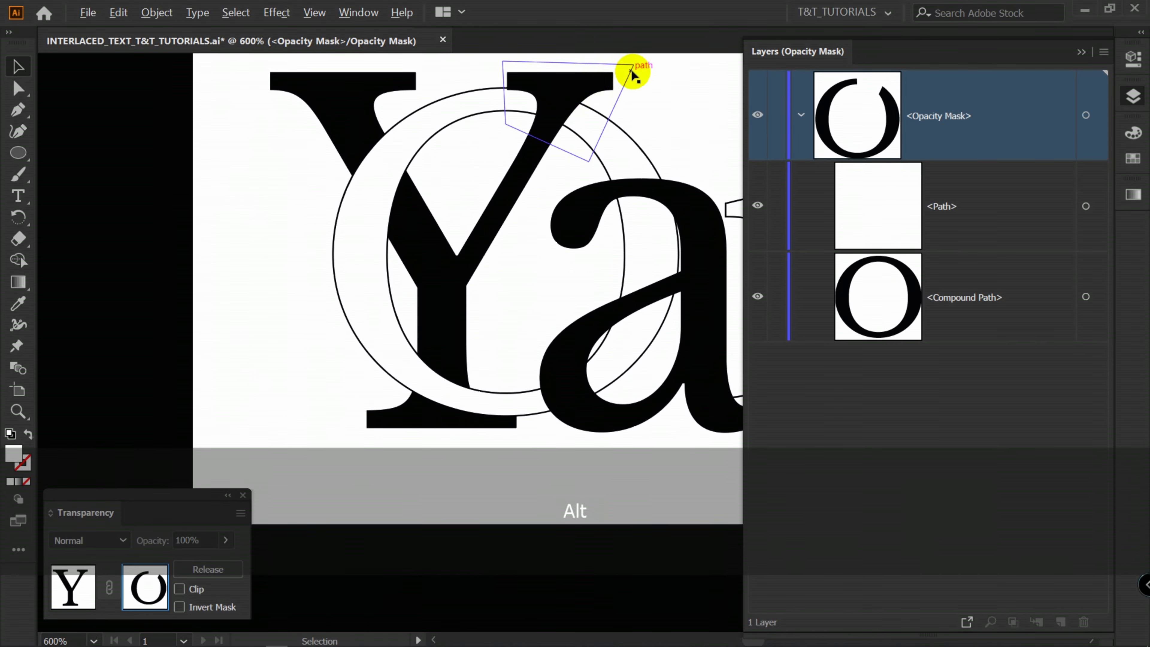
Duplicate the white shape onto the Y's base and extend its lower corner outward until it covers the right end of the serif.
drag(633, 72, 517, 352)
click(543, 280)
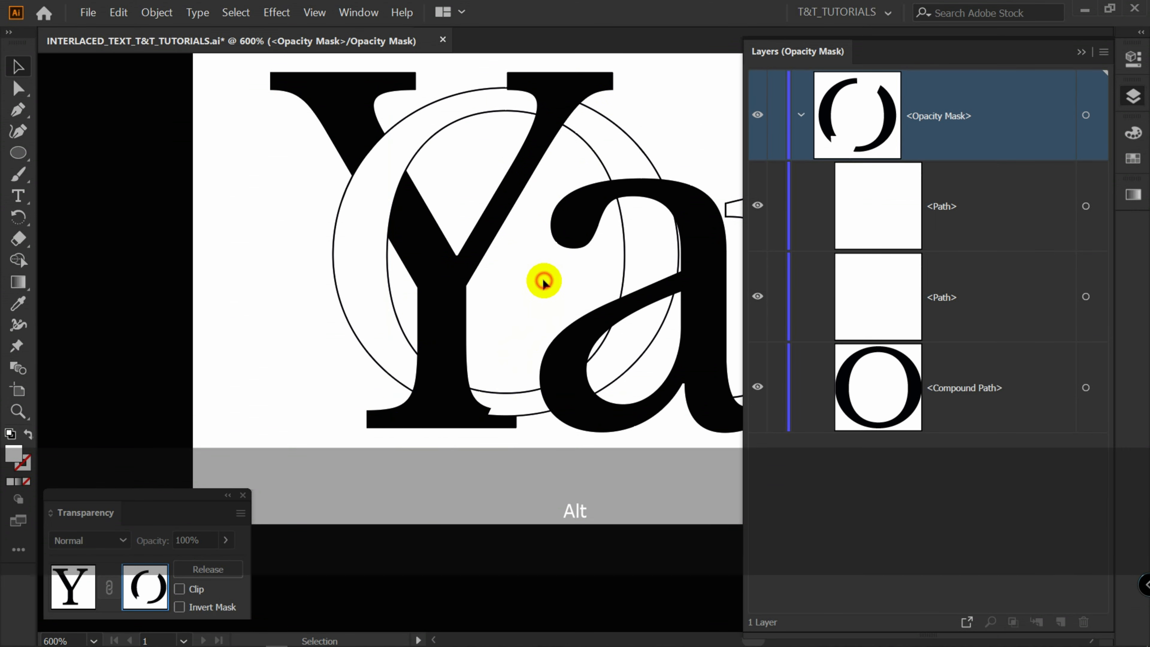
key(a)
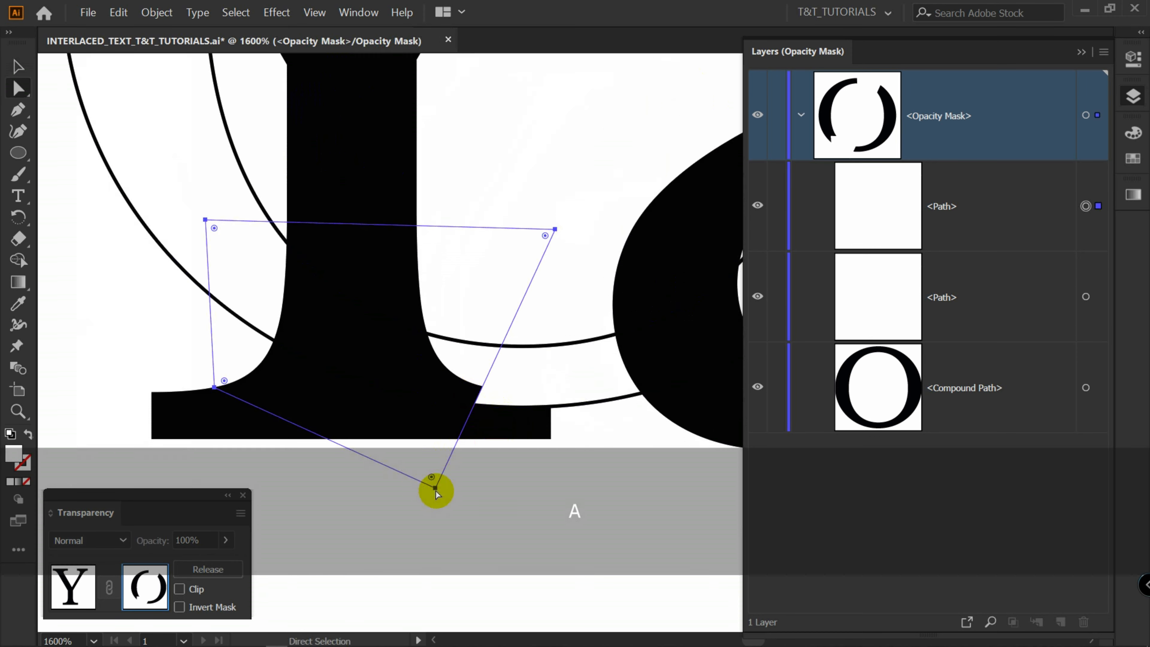
click(437, 492)
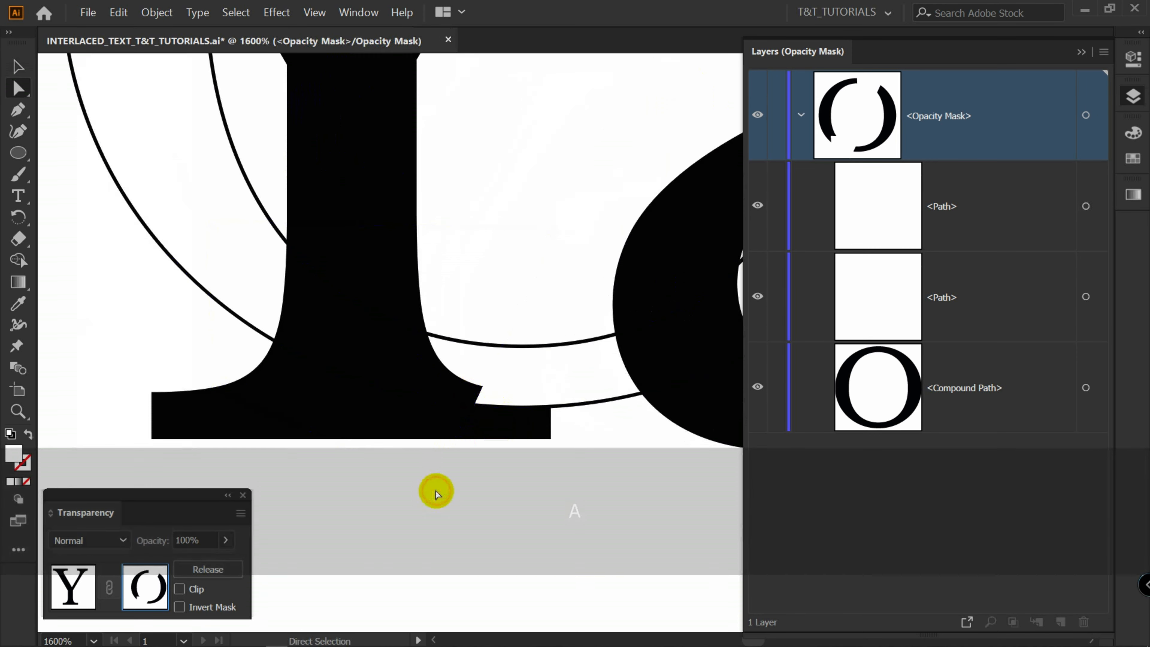
click(439, 484)
drag(438, 486, 598, 483)
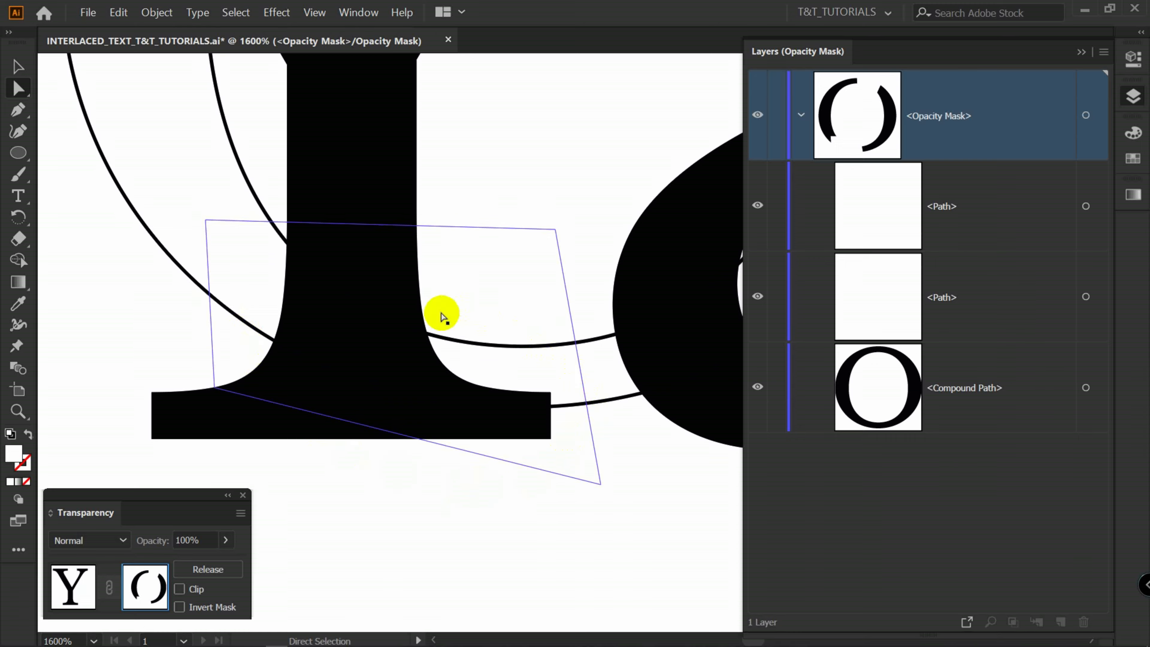
Fill the mask shape over the Y's upper-right serif with black and deselect it.
alt+scroll(469, 291, down, 5)
key(space)
drag(512, 246, 488, 407)
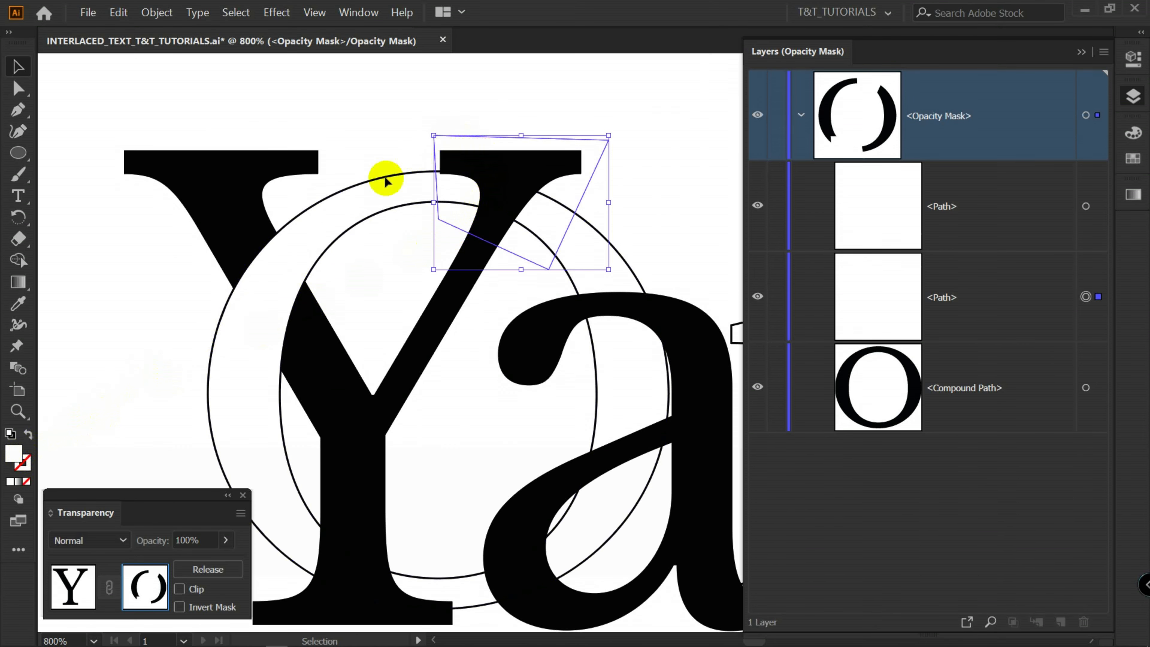
click(1134, 133)
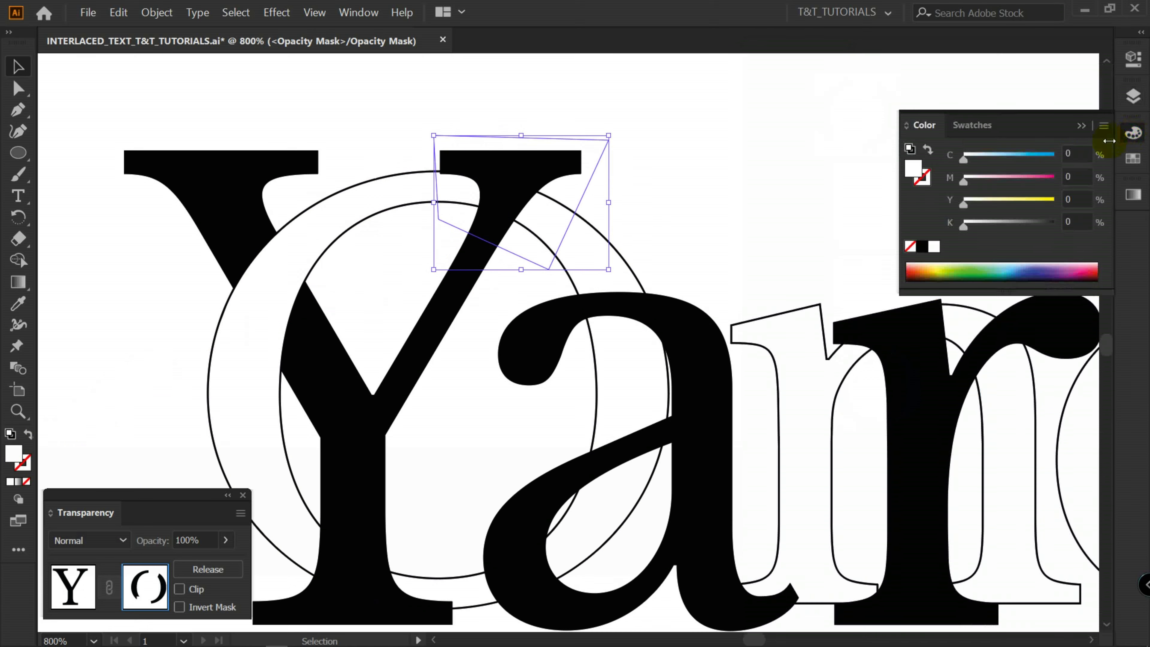
click(921, 247)
click(705, 124)
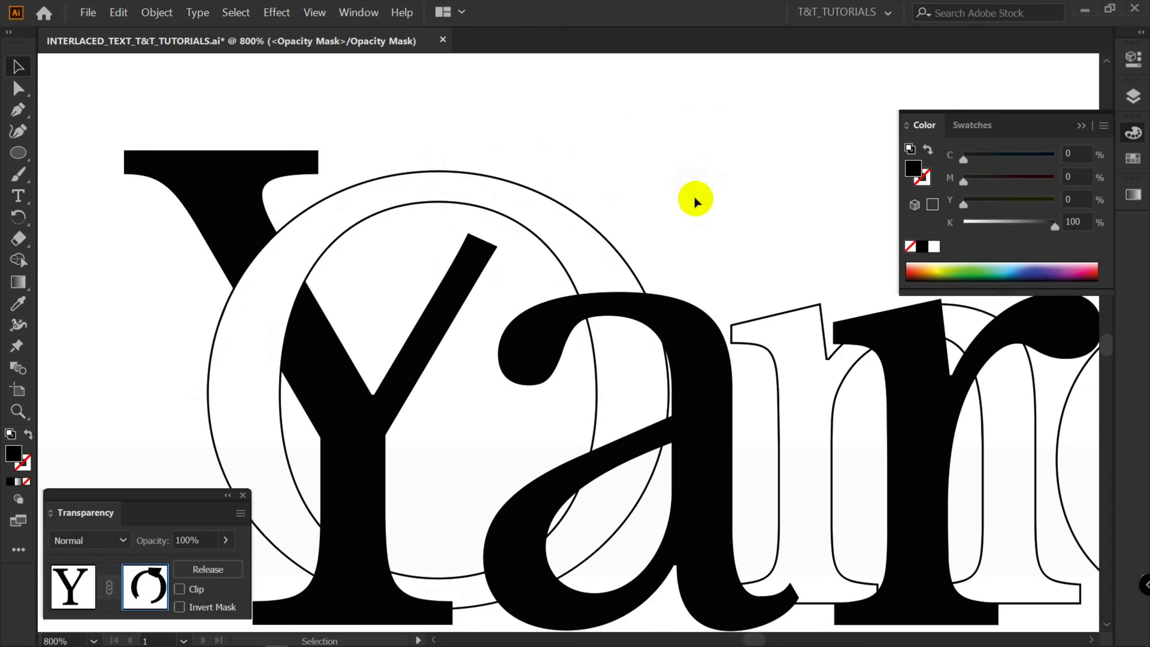
Move the black shape over the Y's stem, left arm and back to the upper-right serif, and refill it with white.
click(545, 244)
drag(469, 221, 303, 501)
click(476, 388)
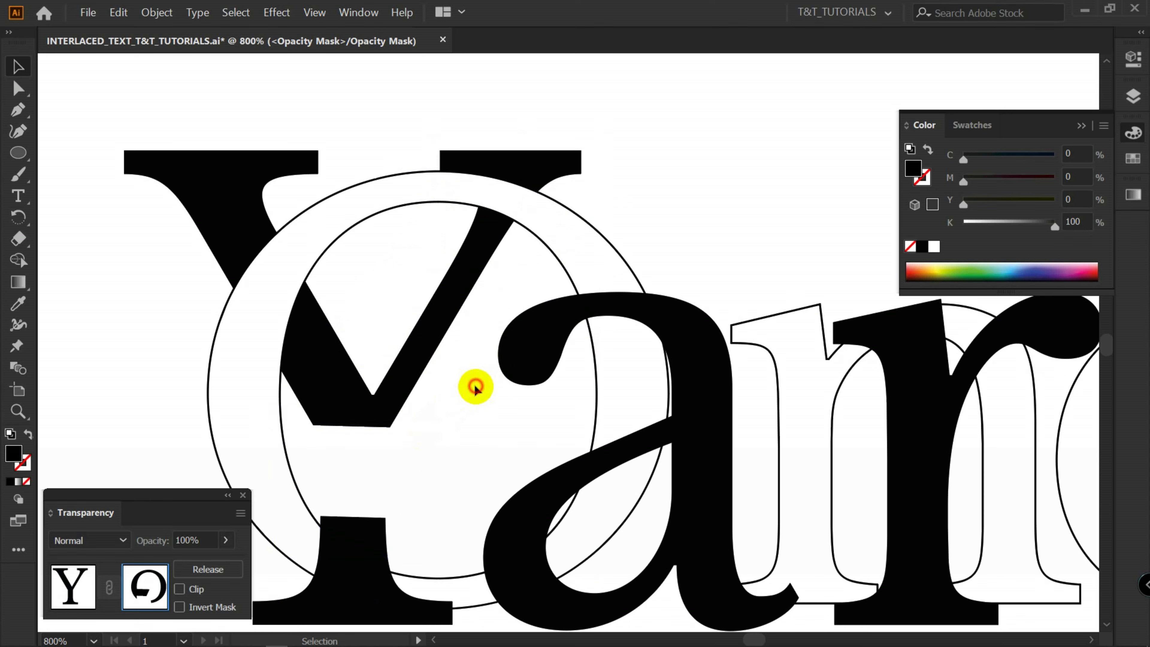
drag(406, 454, 322, 390)
click(456, 423)
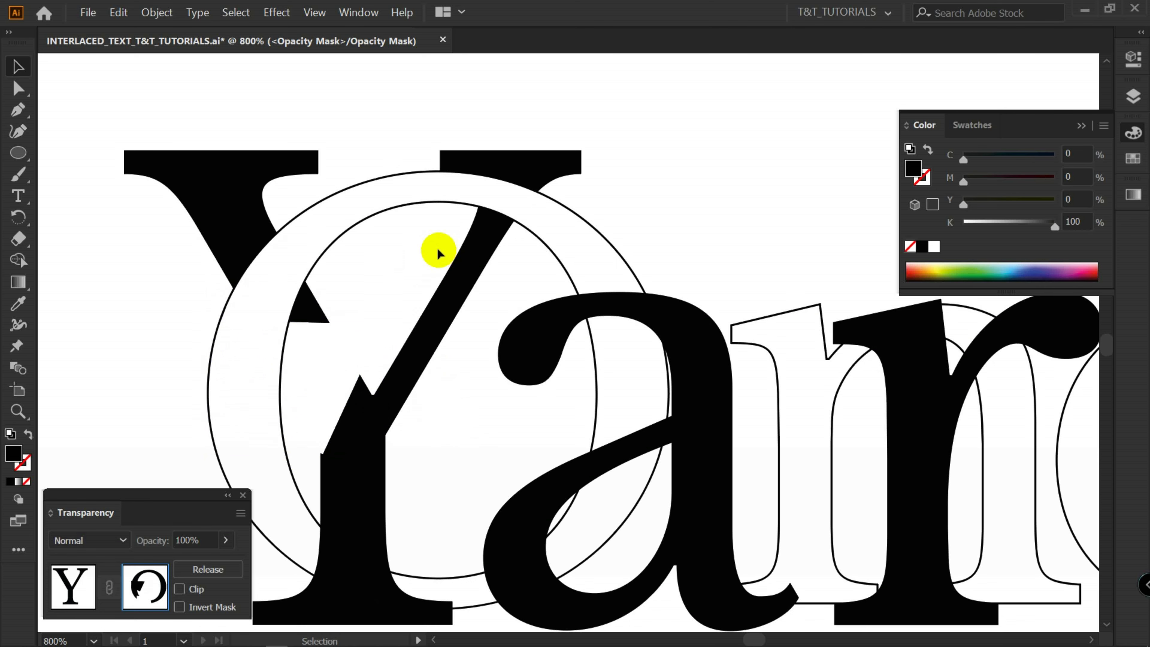
drag(320, 383, 575, 194)
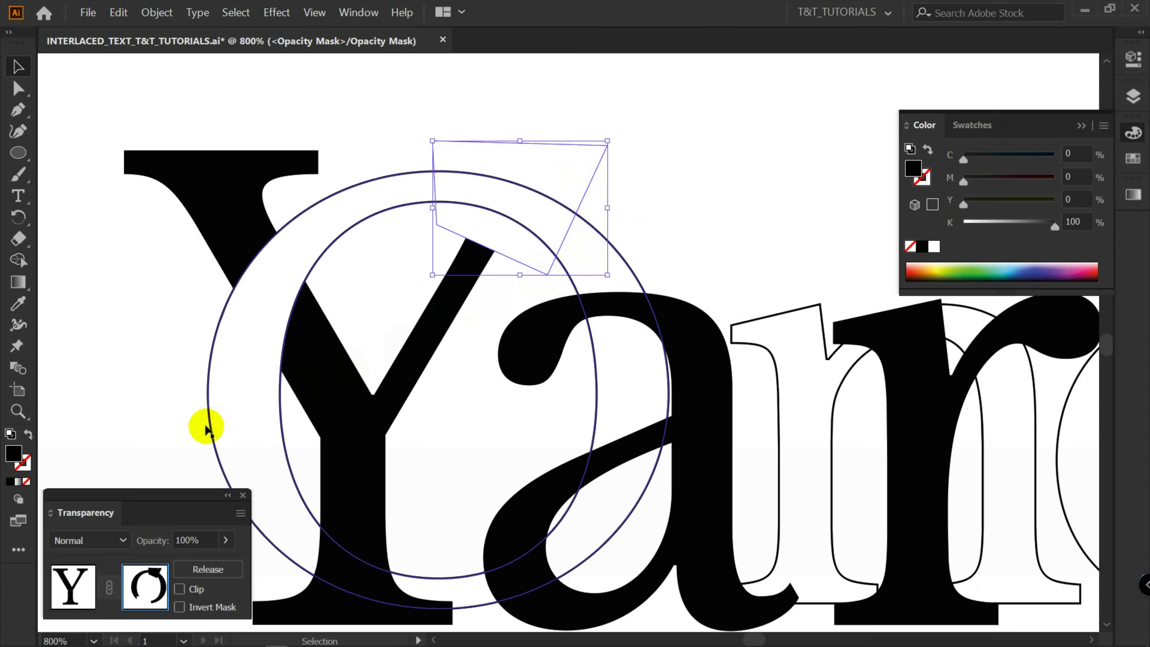
click(917, 263)
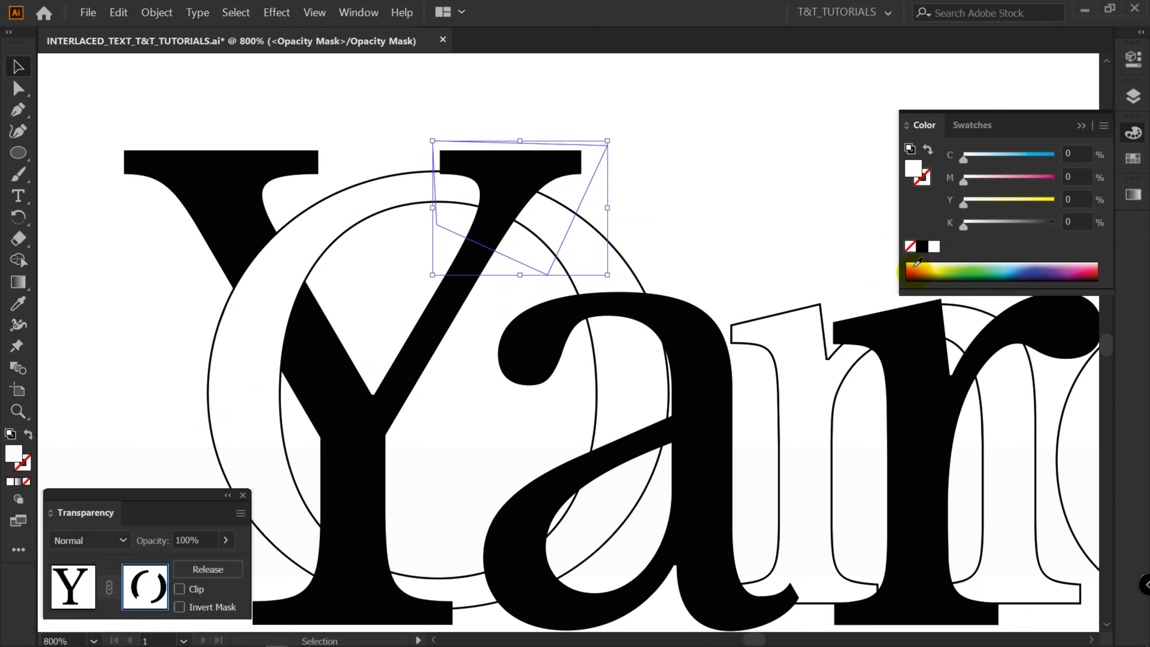
click(701, 160)
Stop editing the Y's opacity mask and copy the outlined O from the artwork.
key(ctrl+minus)
key(ctrl+minus)
drag(584, 344, 475, 342)
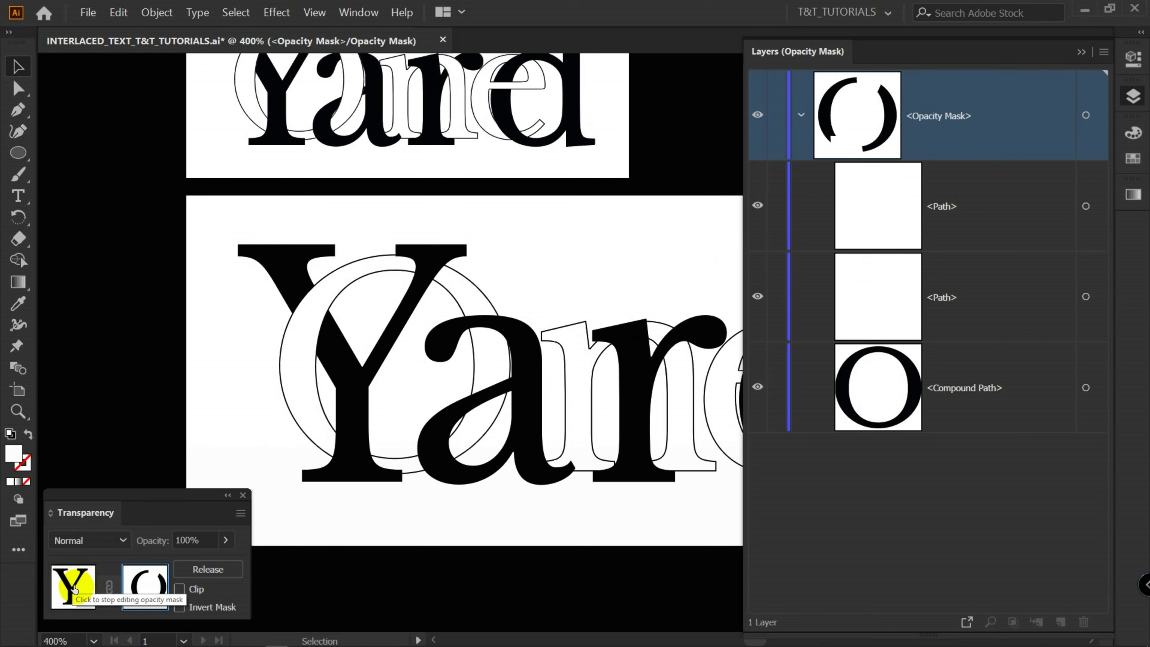
click(71, 584)
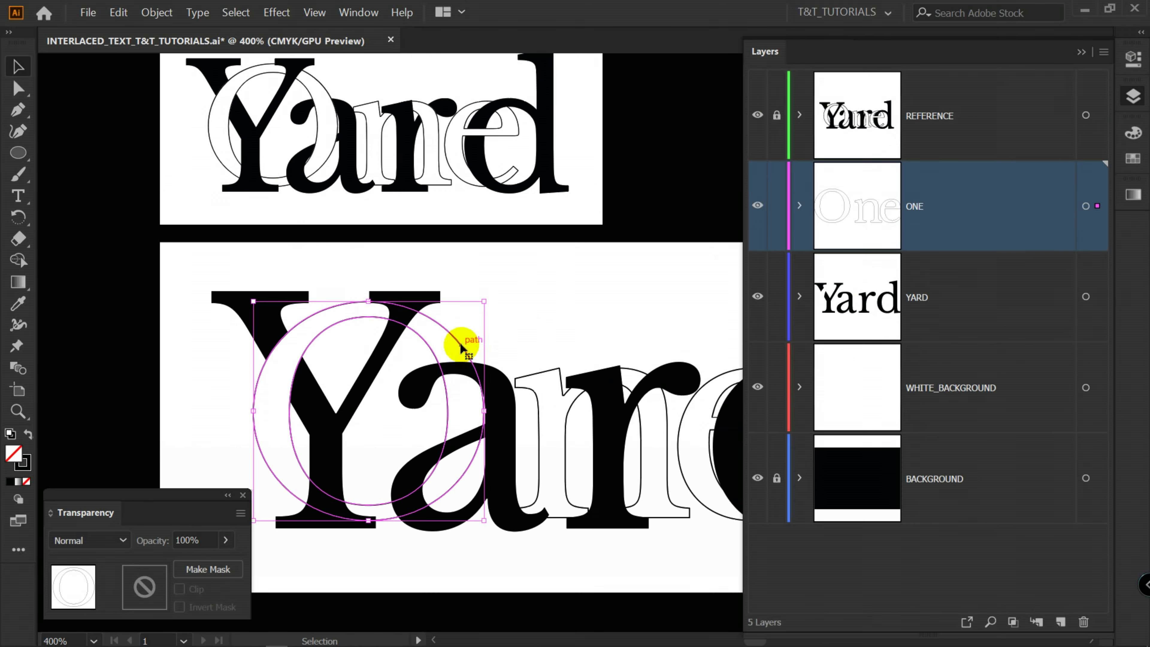
key(ctrl+c)
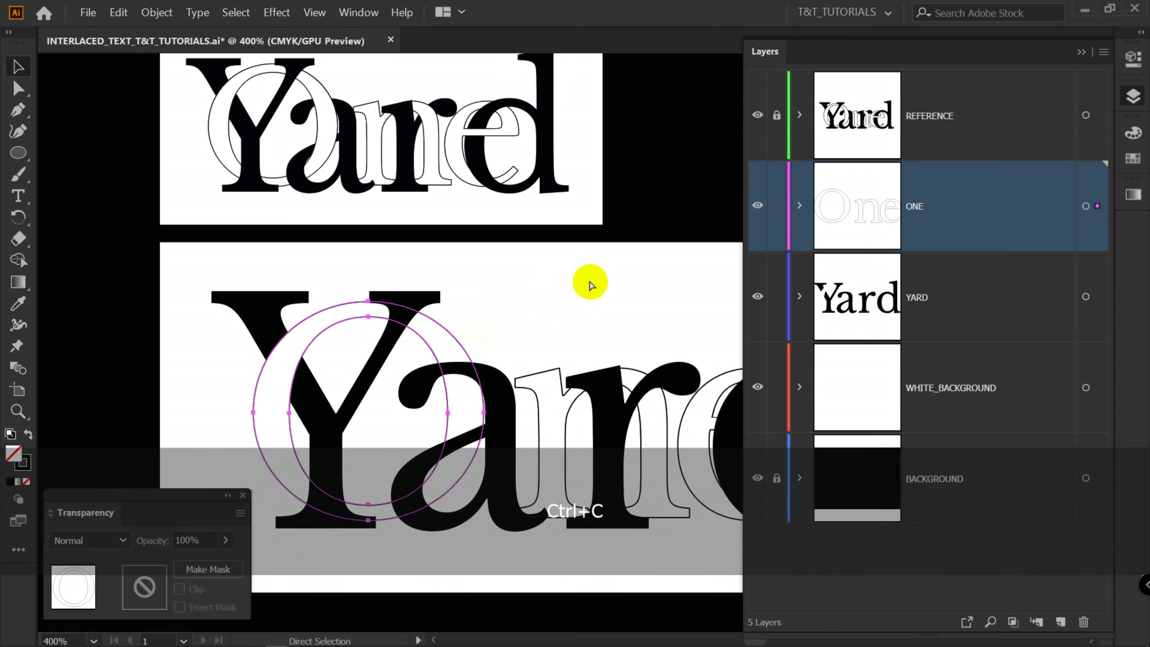
Make an opacity mask for the letter a with Clip turned off and open the mask for editing.
click(507, 402)
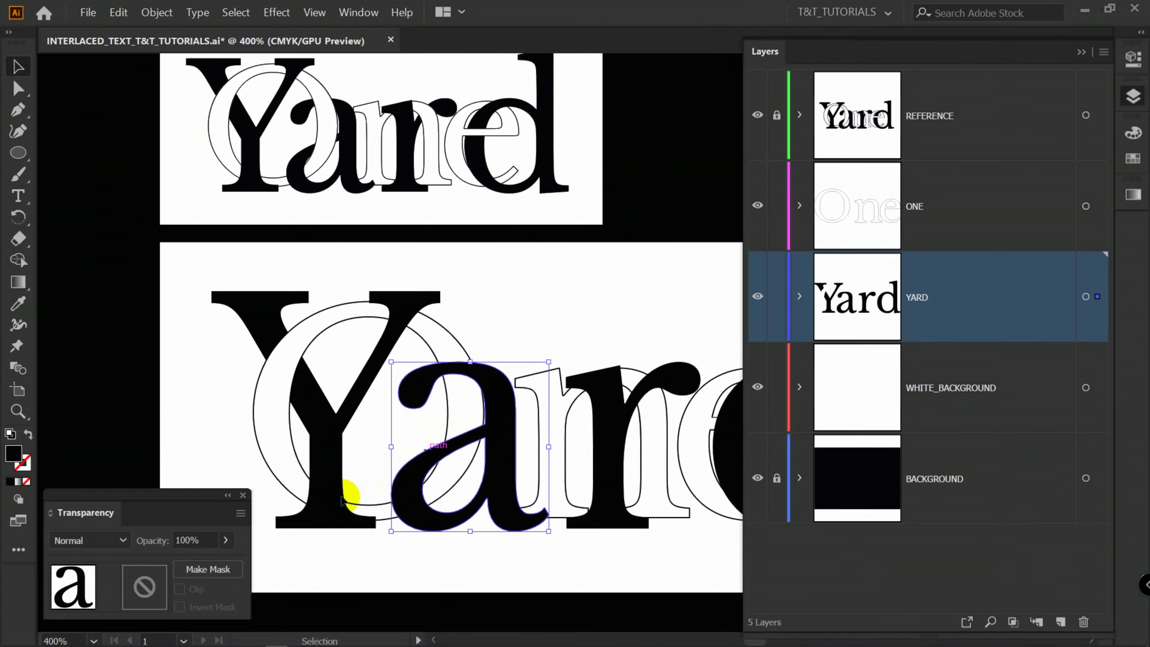
click(207, 570)
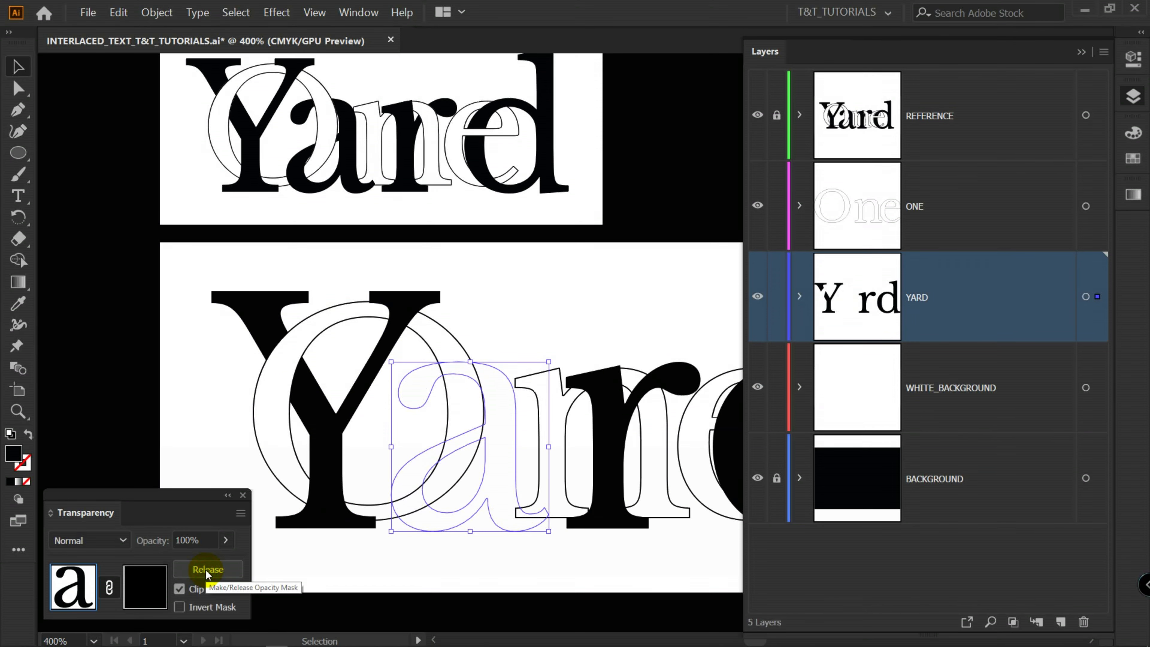
click(179, 589)
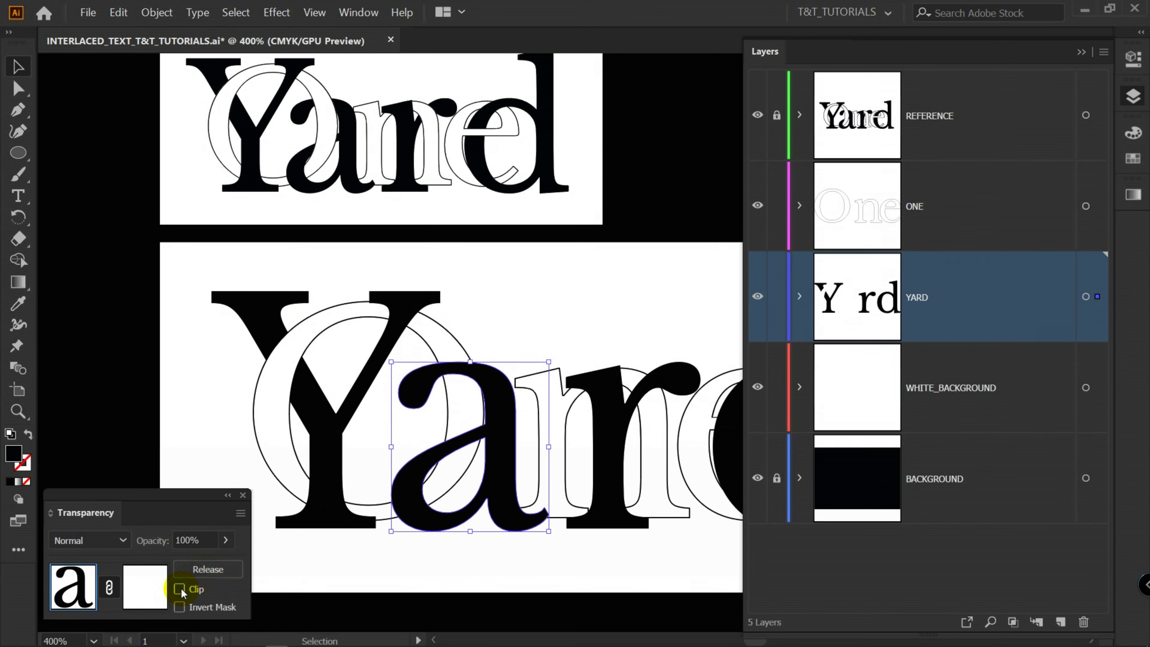
click(146, 586)
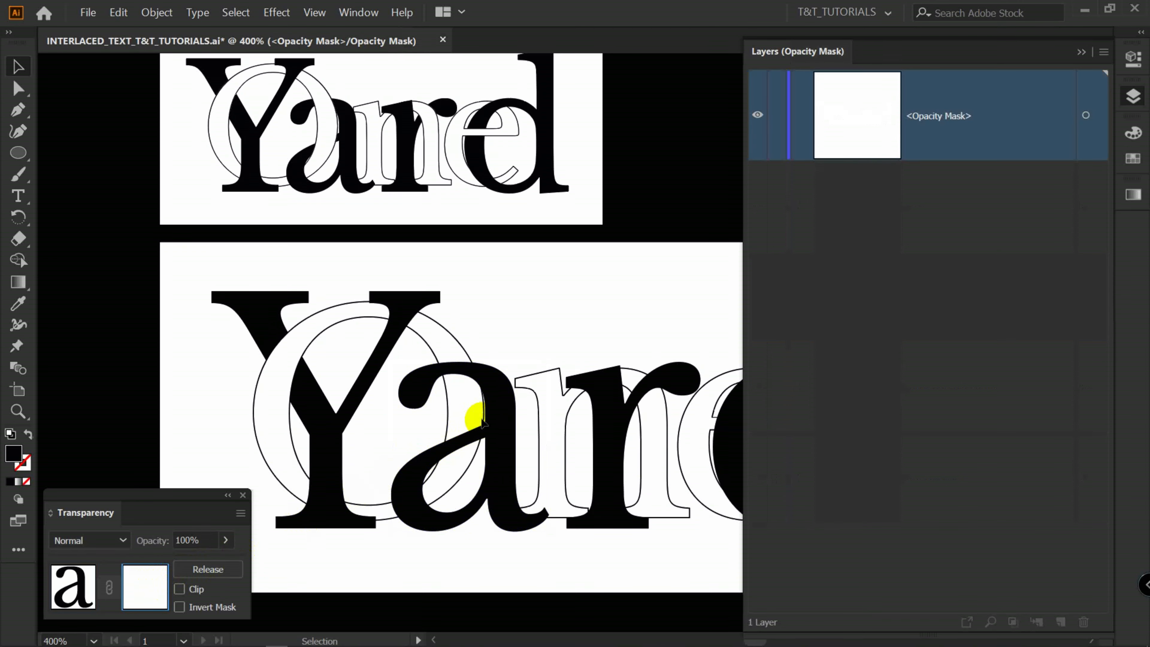
Paste the O in place into the a's mask, swap its stroke to a black fill, and deselect it.
key(ctrl+shift+v)
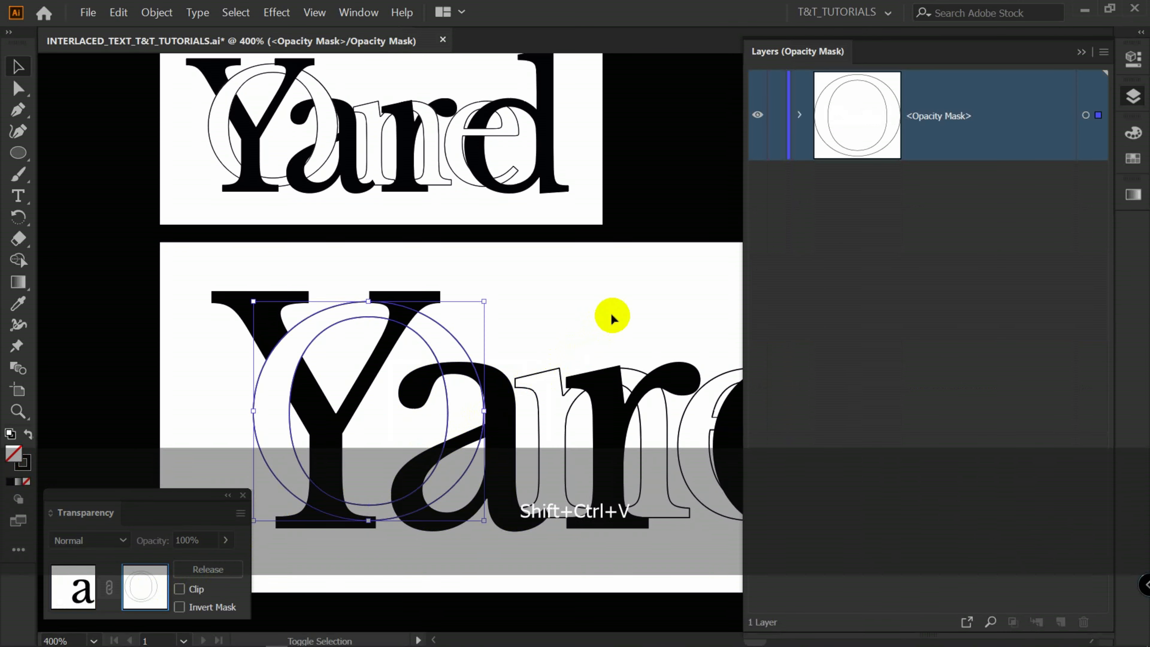
click(27, 434)
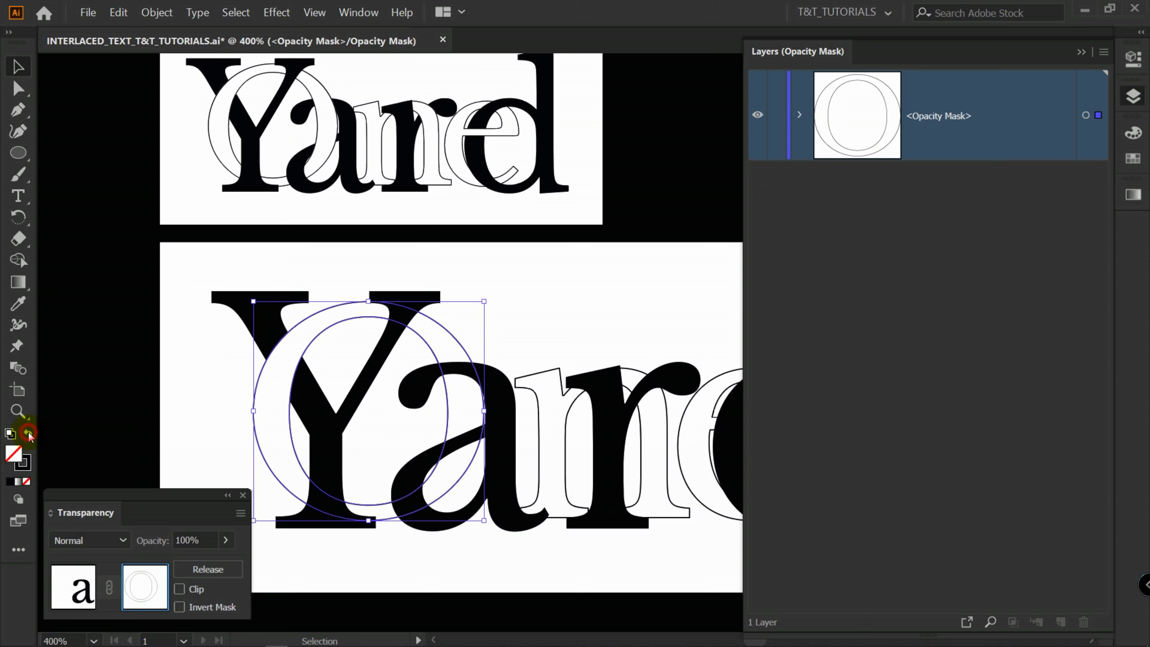
click(548, 351)
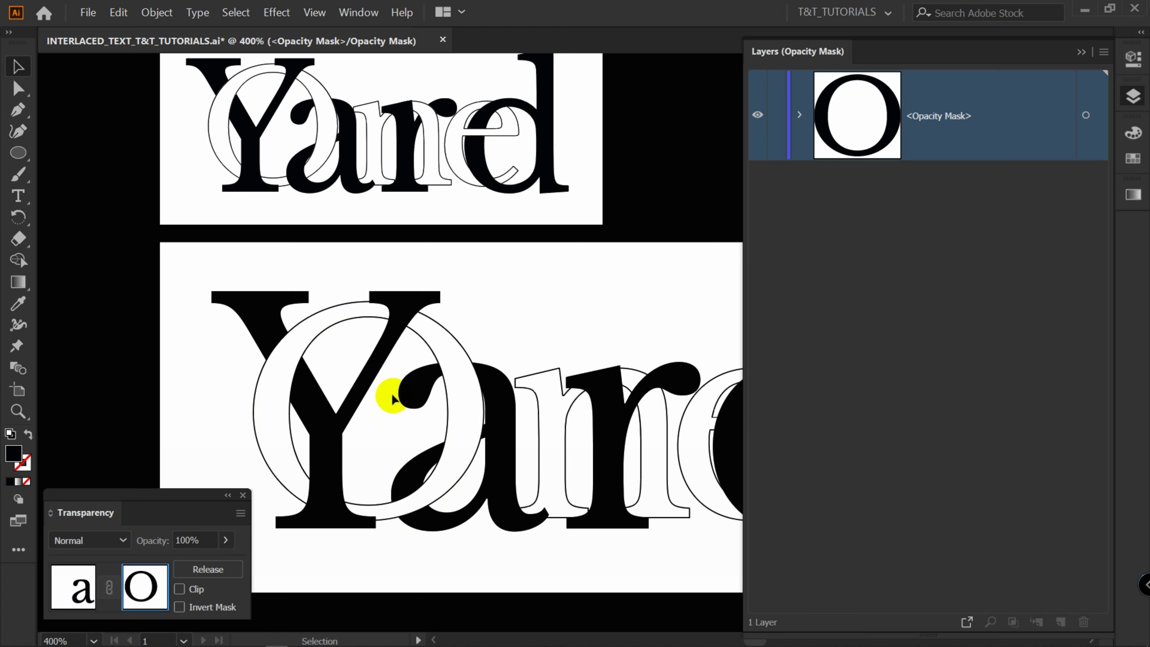
Sample white and draw a closed four-point white shape in the mask over the a's lower-left bowl where the O crosses it.
key(i)
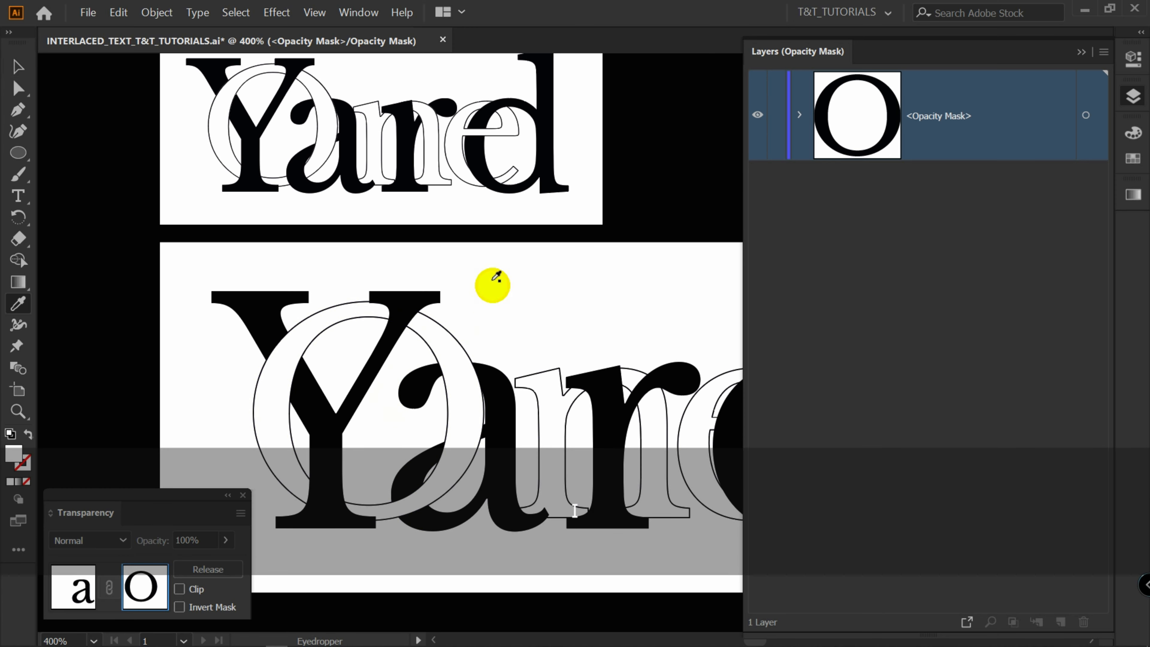
key(p)
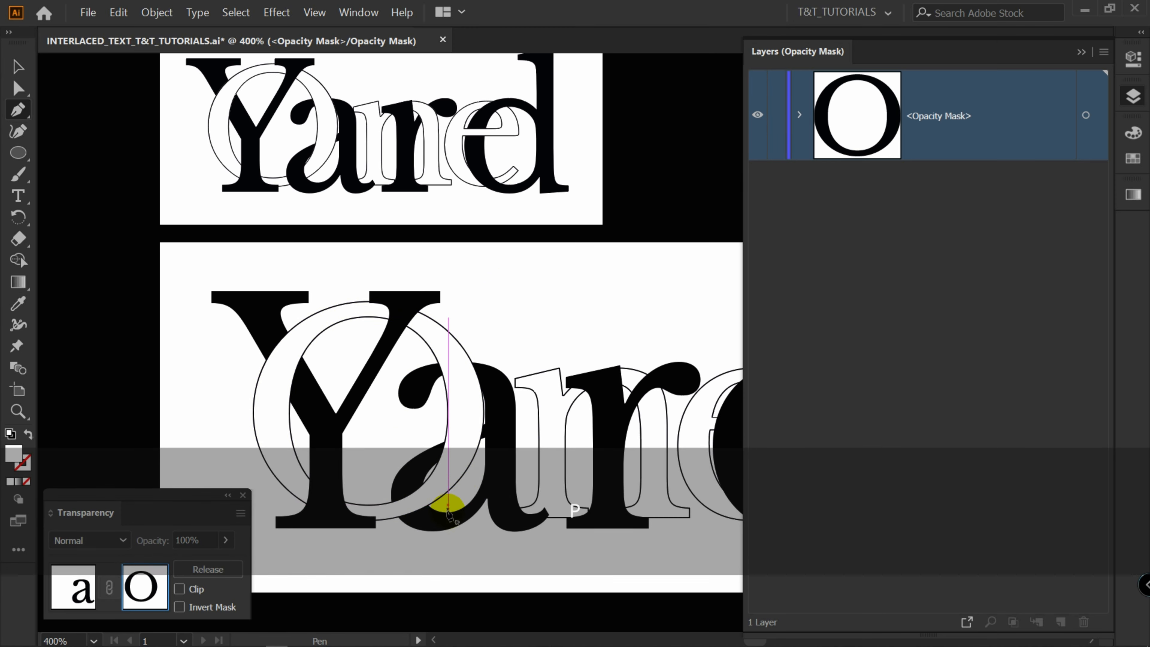
scroll(447, 511, up, 3)
drag(447, 511, 503, 347)
click(543, 377)
click(445, 162)
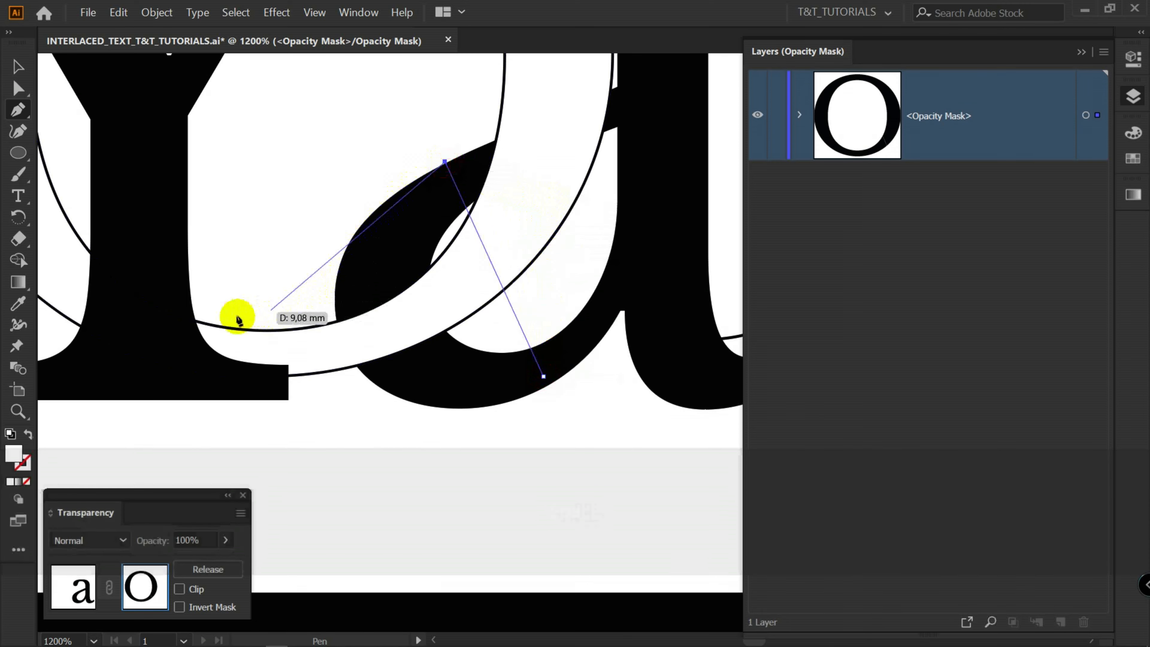
click(258, 276)
click(300, 508)
click(543, 376)
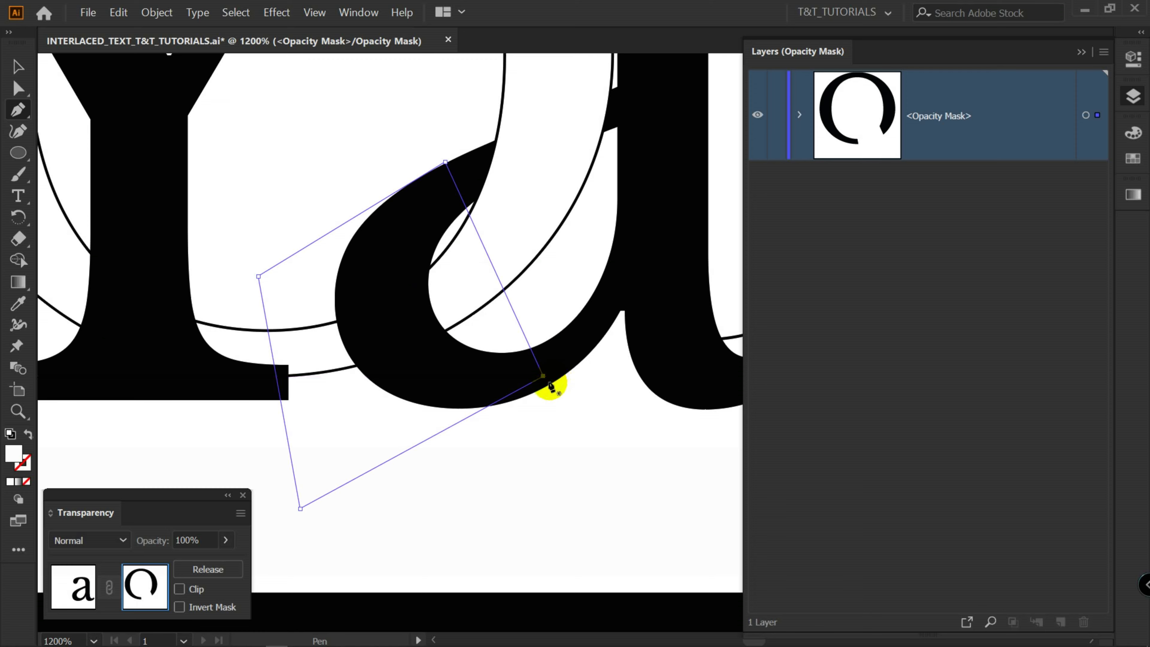
Stop editing the a's opacity mask and copy the outlined n from the artwork.
key(v)
drag(258, 509, 342, 419)
drag(457, 315, 453, 297)
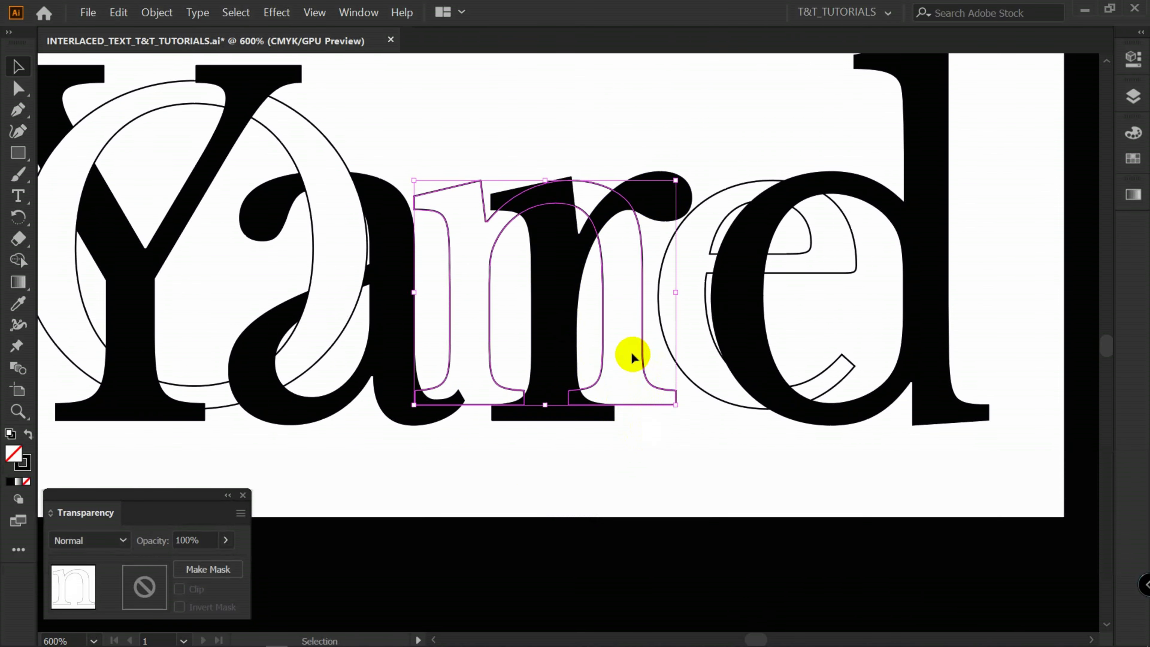
key(ctrl+c)
Make an opacity mask for the letter r with Clip turned off and open the mask for editing.
click(565, 320)
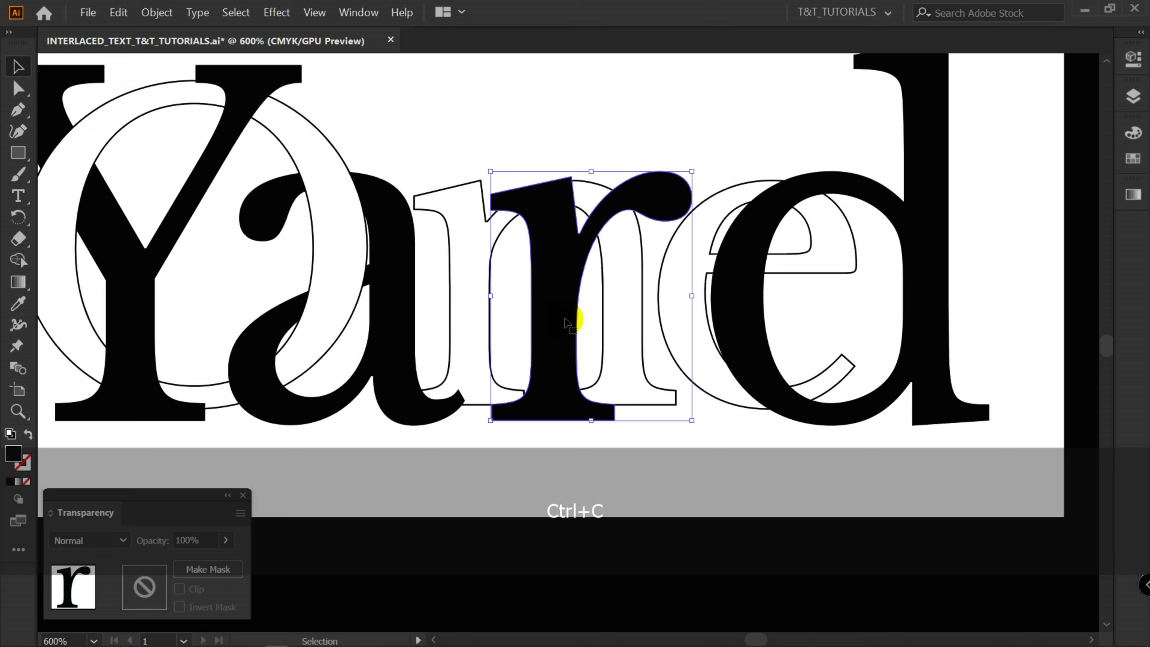
click(200, 570)
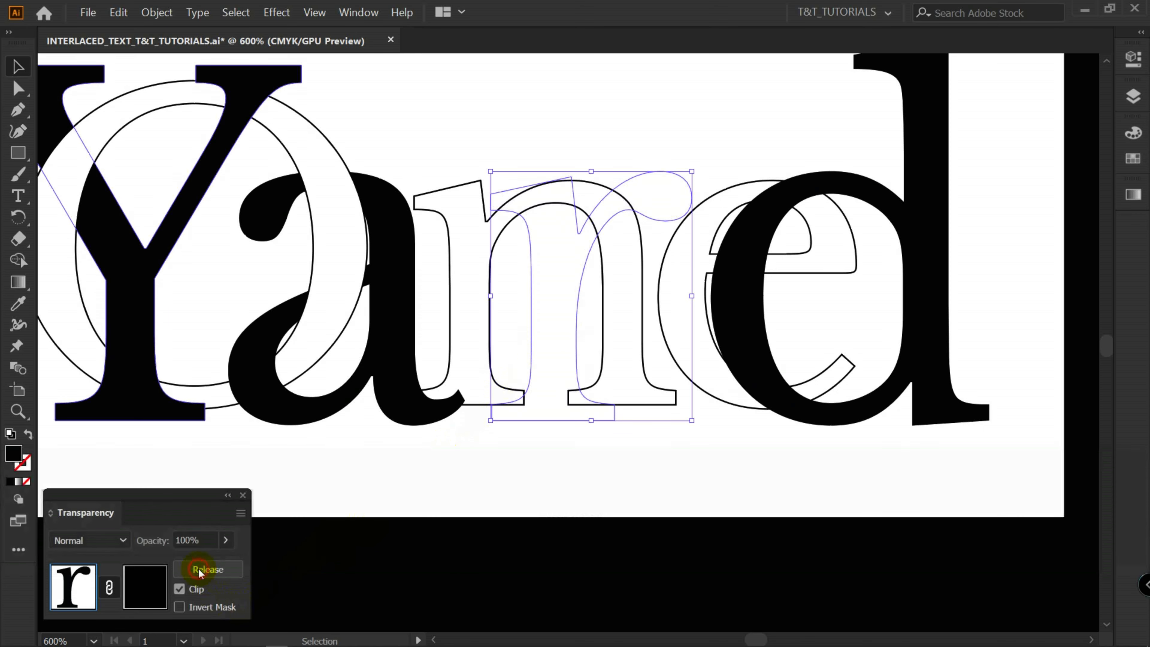
click(179, 589)
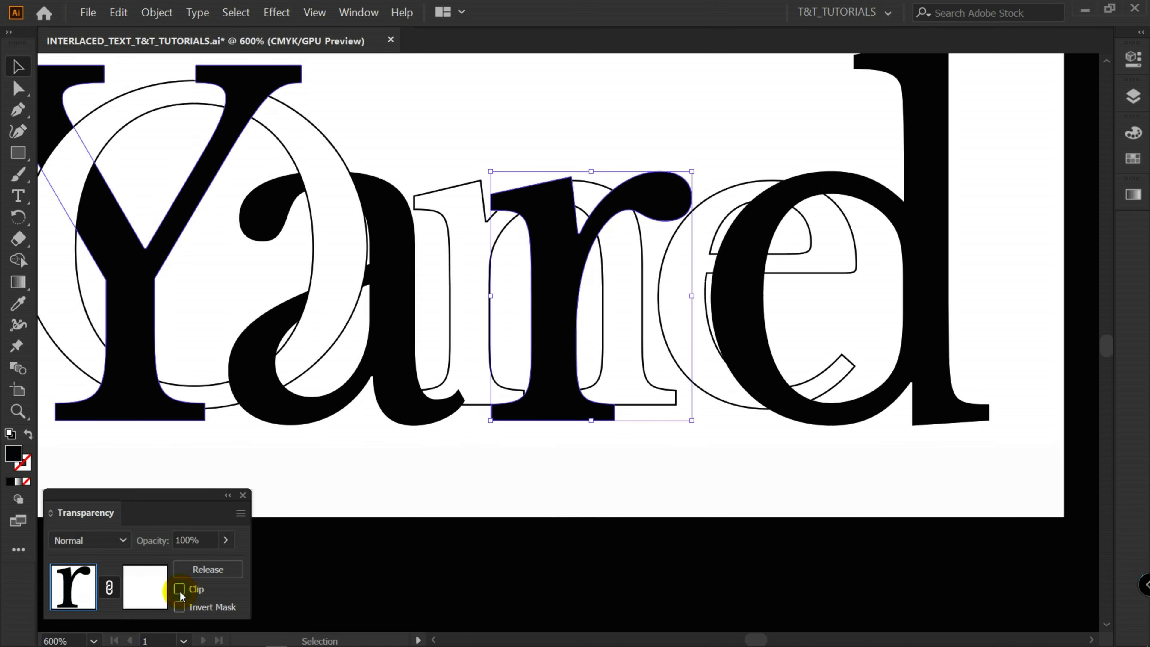
click(142, 585)
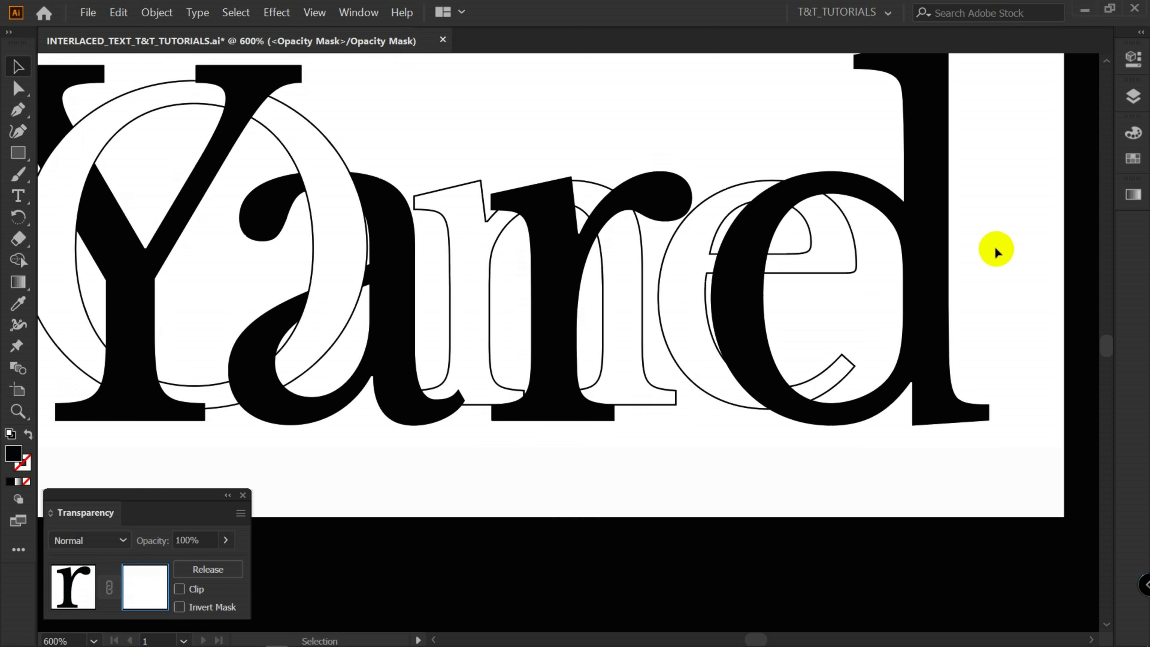
Paste the n in place into the r's mask, swap its stroke to a black fill, deselect it and show the layers.
key(shift+ctrl+v)
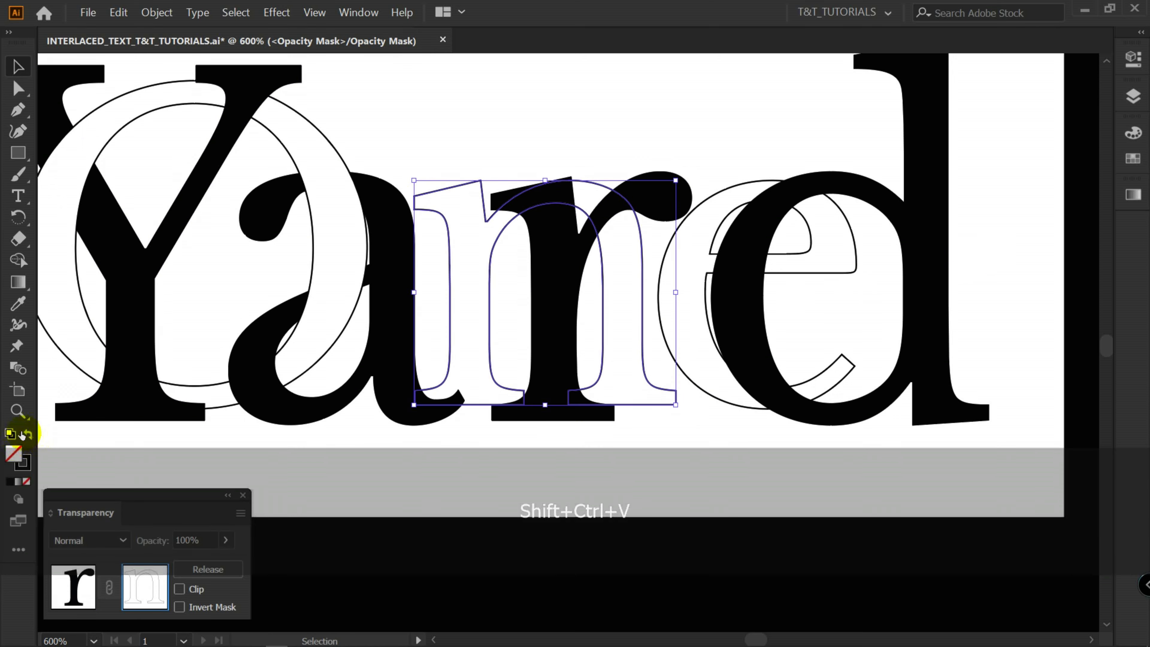
click(25, 434)
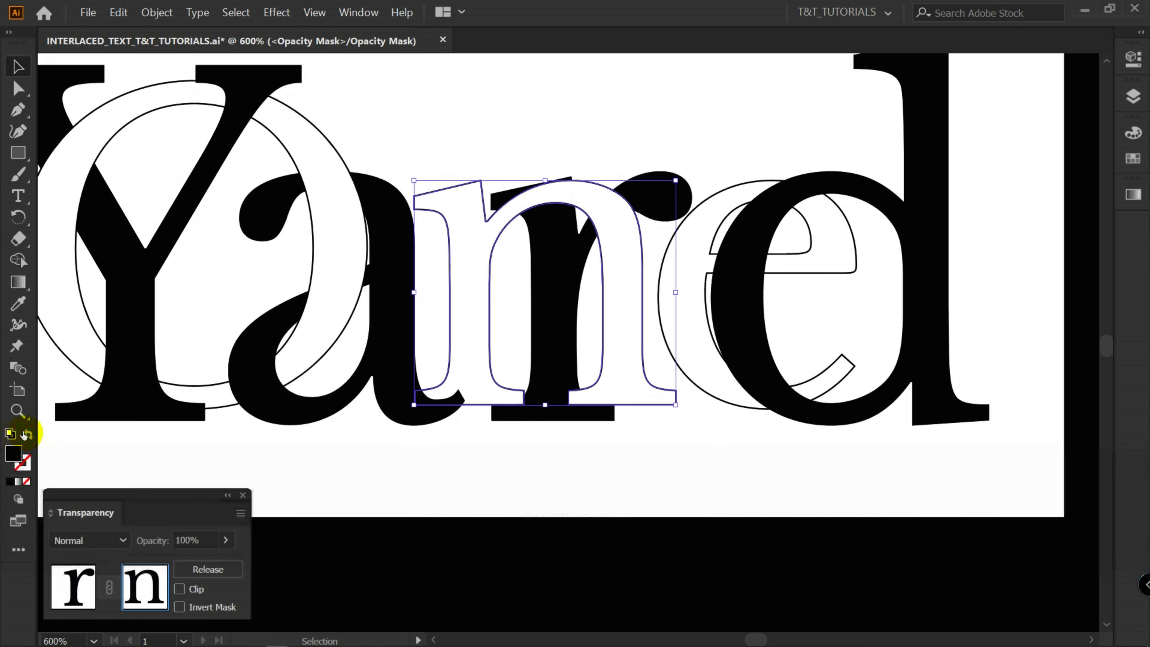
click(627, 114)
click(1134, 96)
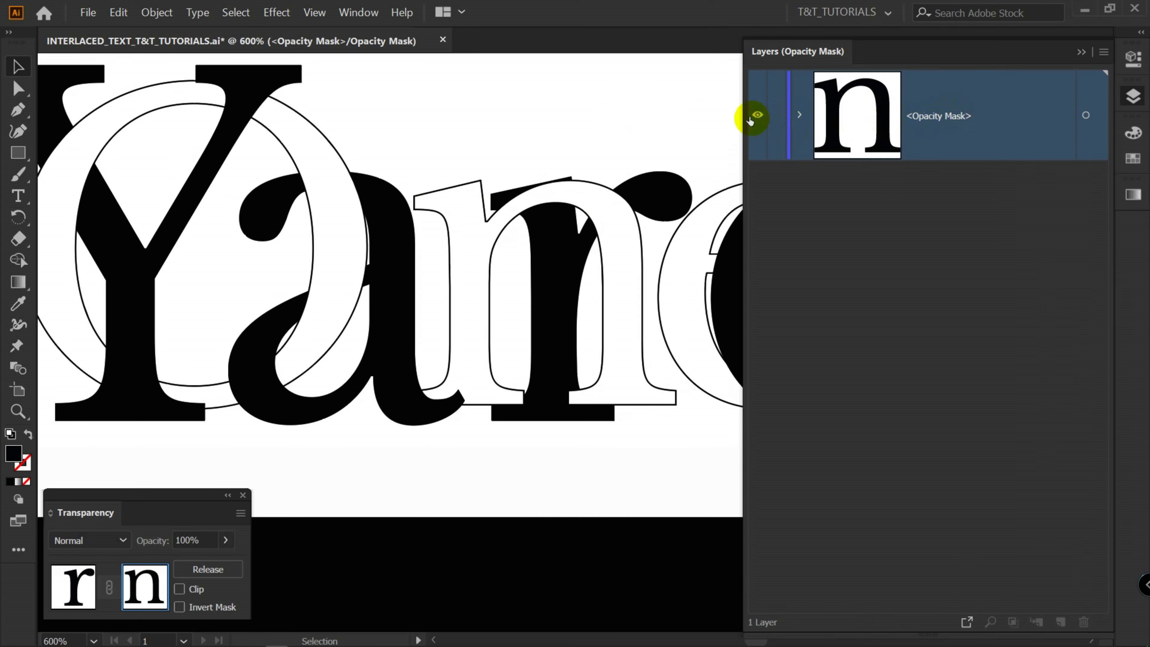
Sample white and draw a closed four-point white shape in the mask over the r's upper-left serif where the n crosses it.
key(i)
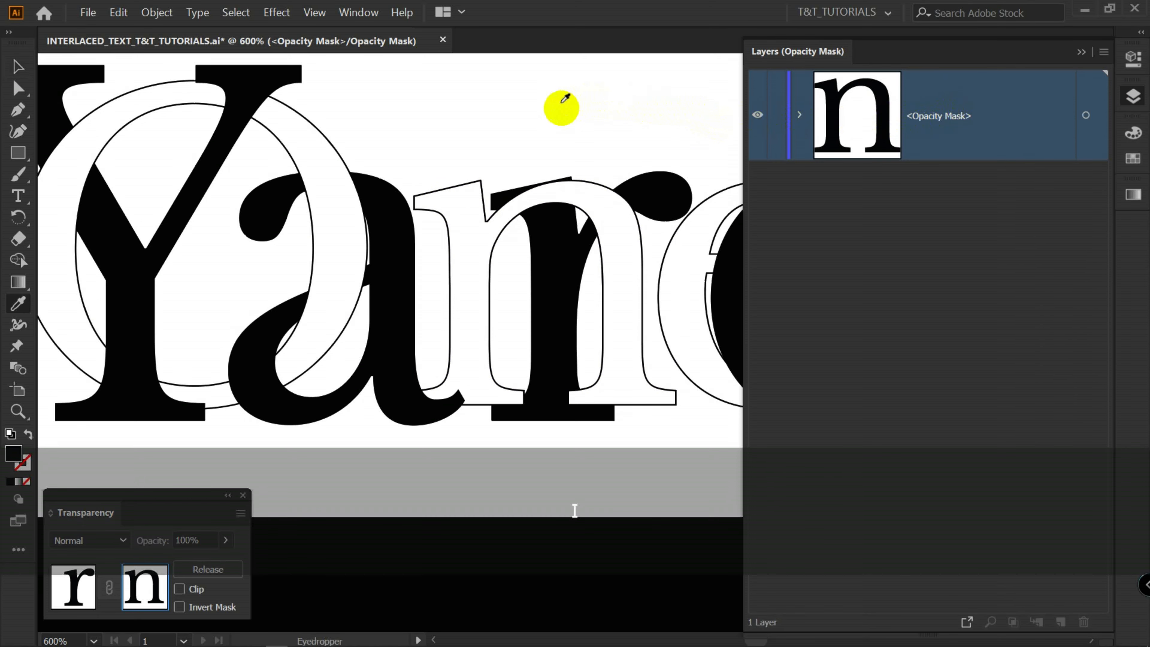
click(563, 94)
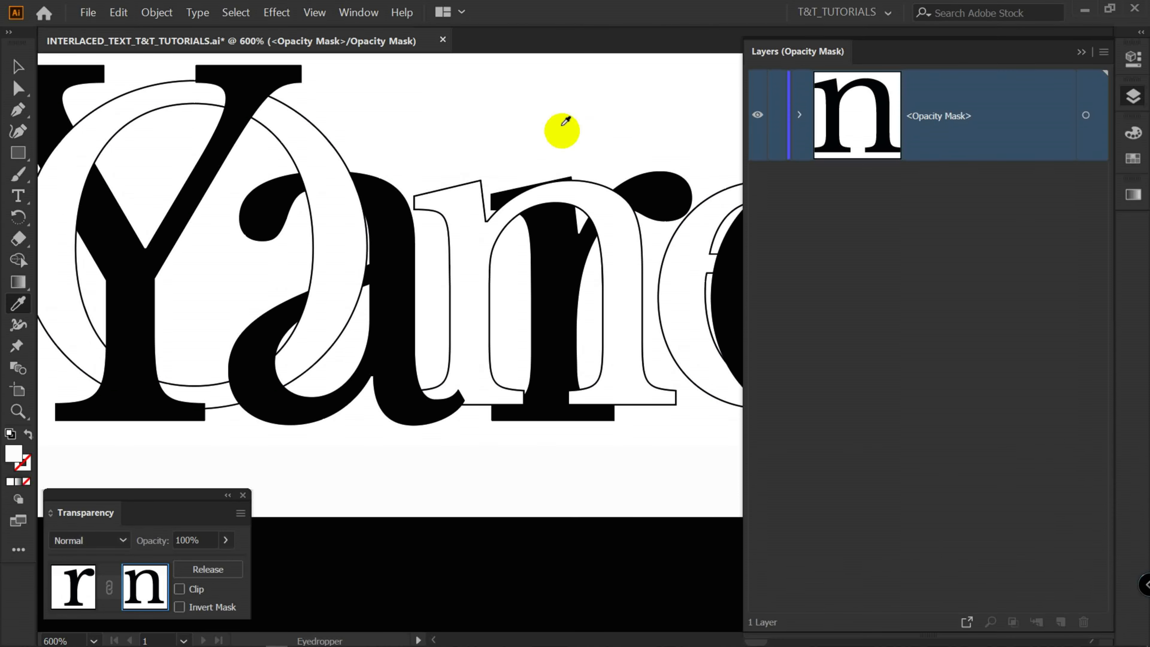
key(p)
scroll(581, 175, up, 1)
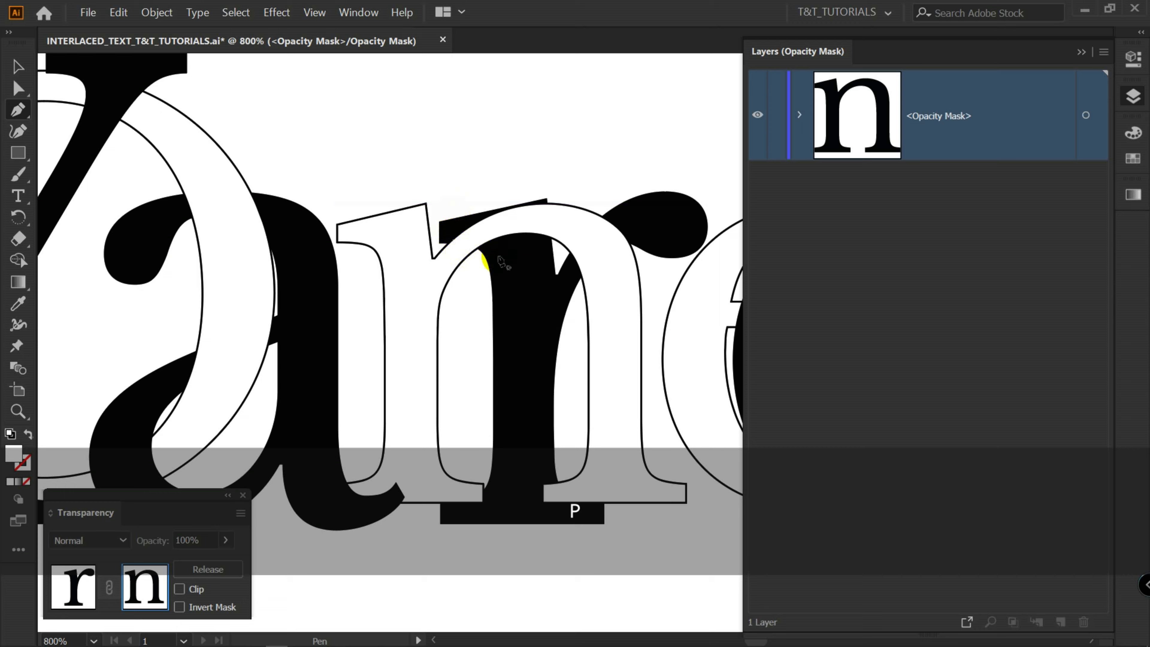
click(557, 249)
click(552, 187)
click(452, 213)
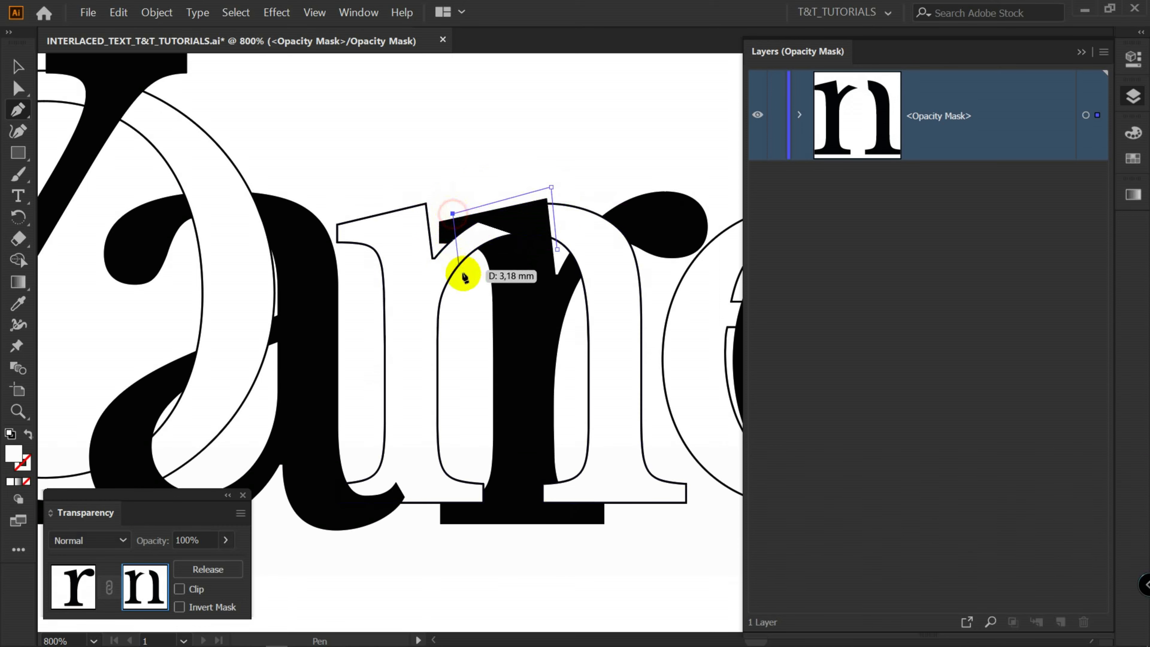
click(463, 275)
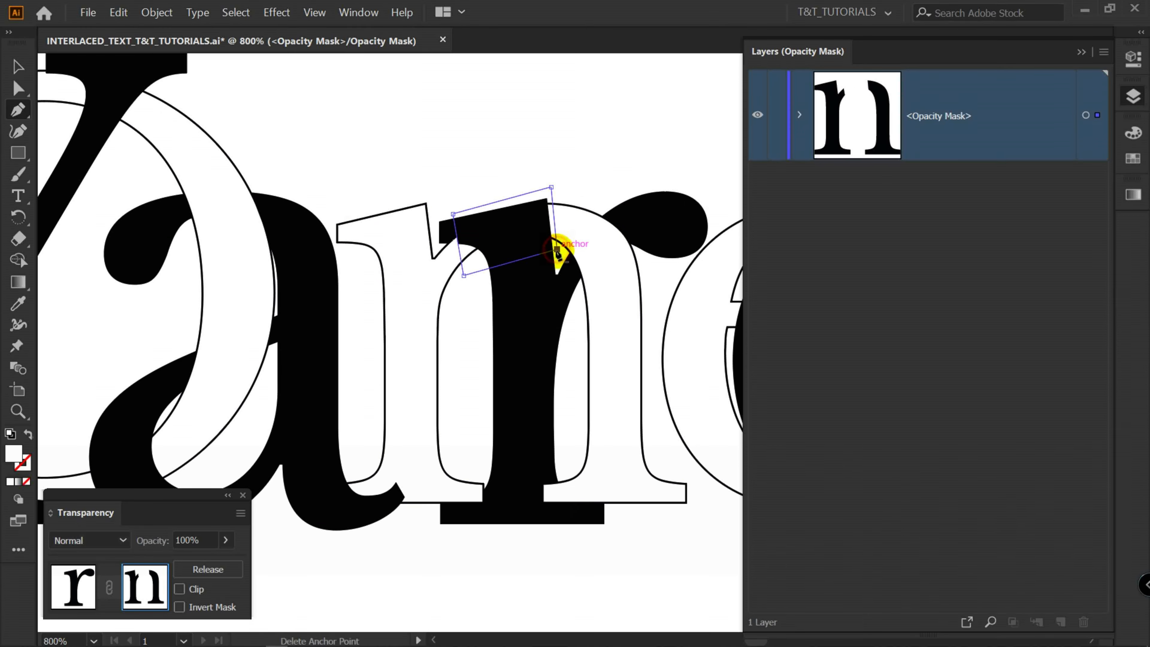
click(557, 250)
Draw a second closed four-point white shape in the mask around the r's foot serif where the n overlaps it.
drag(558, 254, 590, 95)
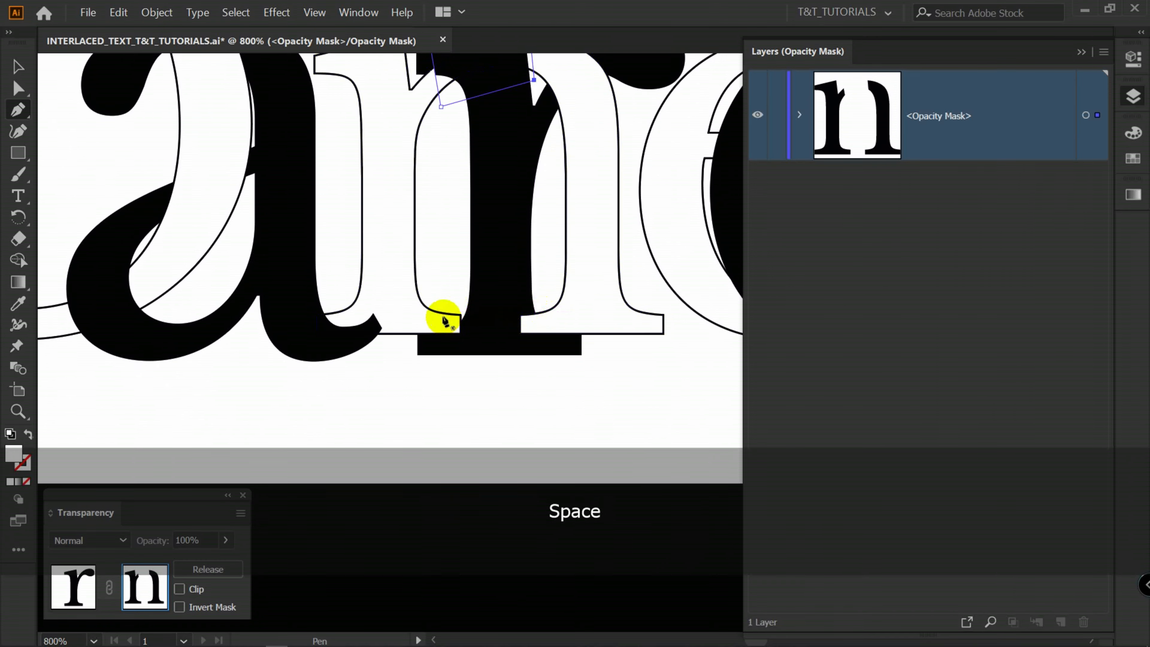
click(407, 359)
click(412, 310)
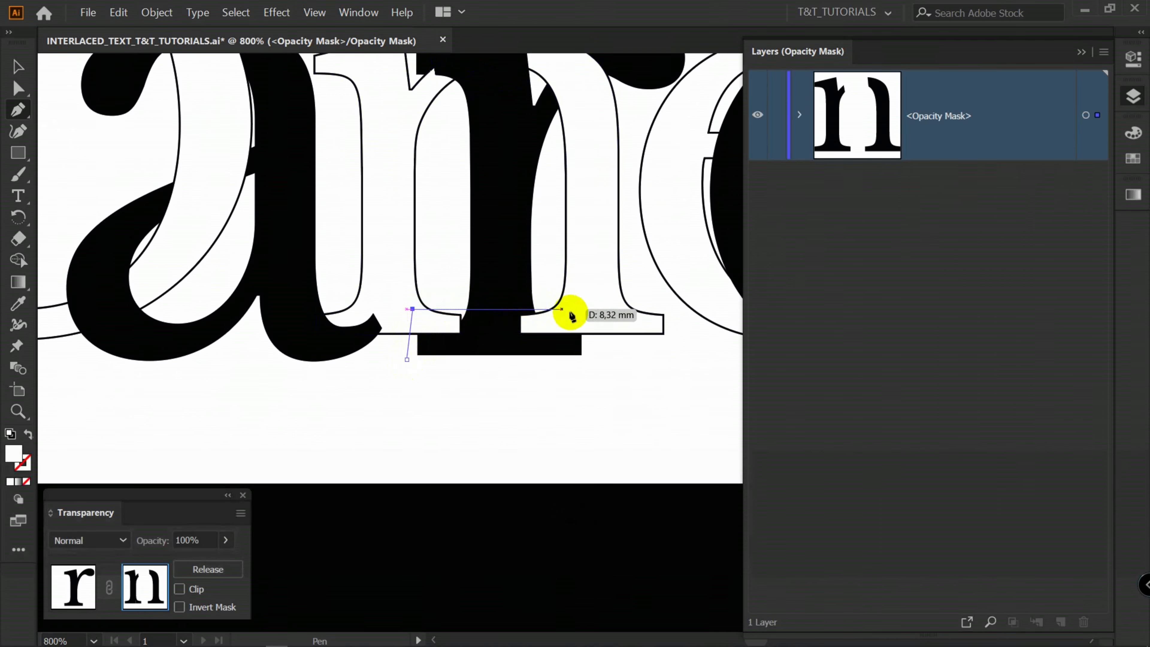
click(601, 309)
click(597, 370)
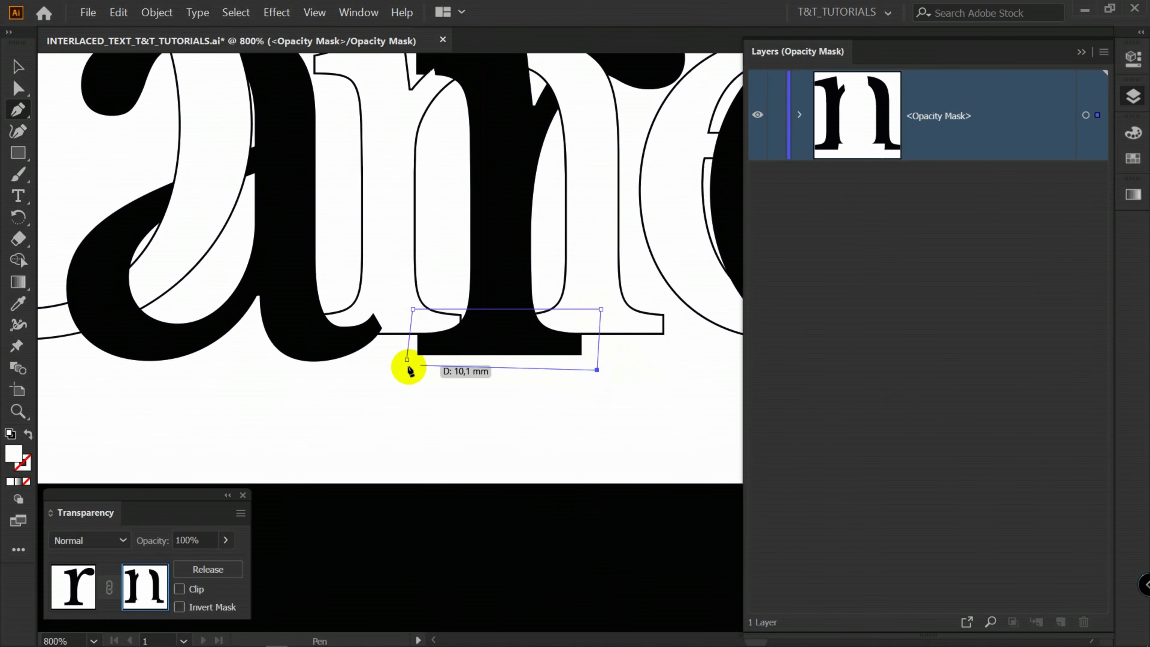
click(407, 359)
Move the two left corner points of the upper white shape outward so it covers the r's whole top serif.
key(a)
scroll(269, 174, up, 2)
scroll(264, 170, up, 3)
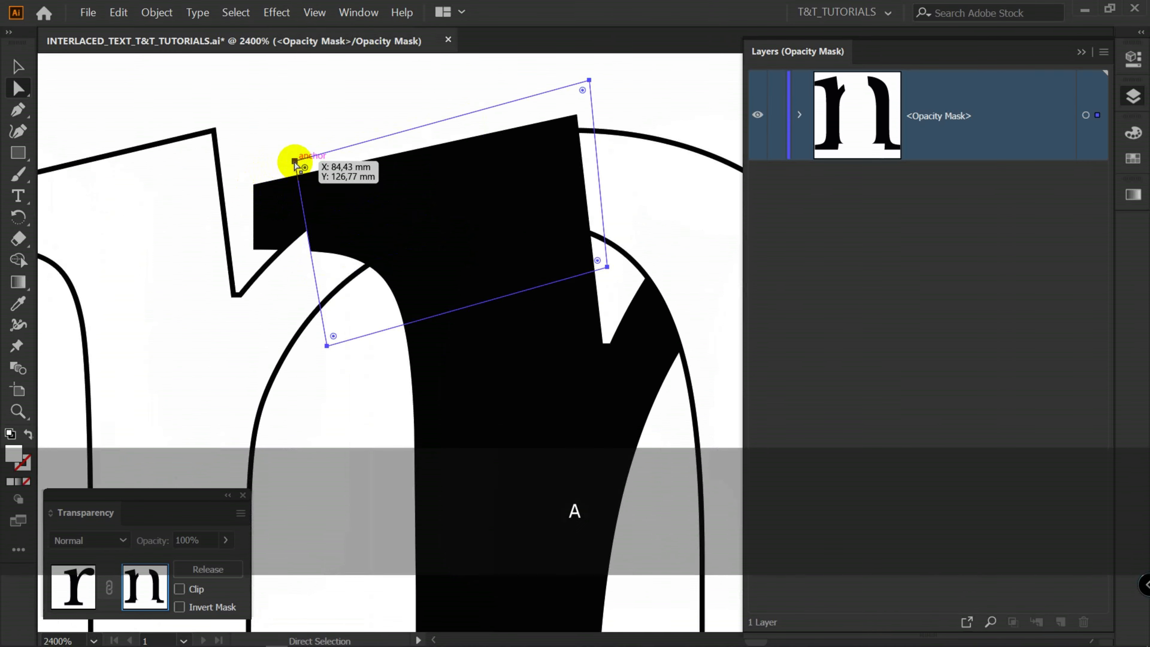
drag(294, 162, 233, 174)
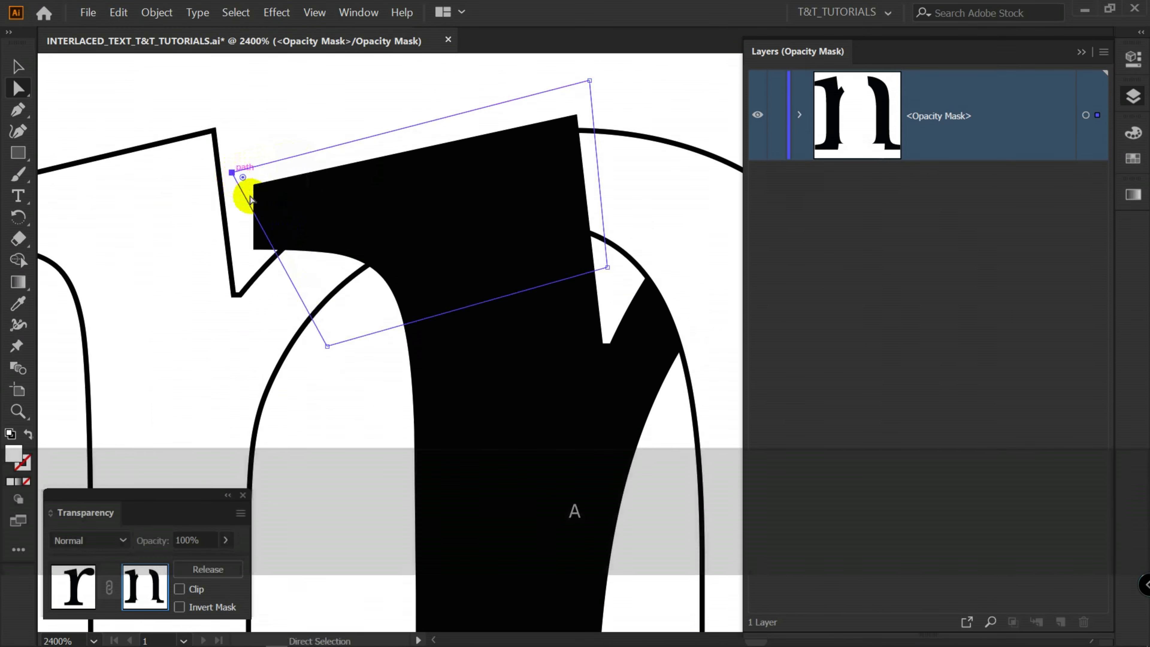
drag(328, 347, 295, 353)
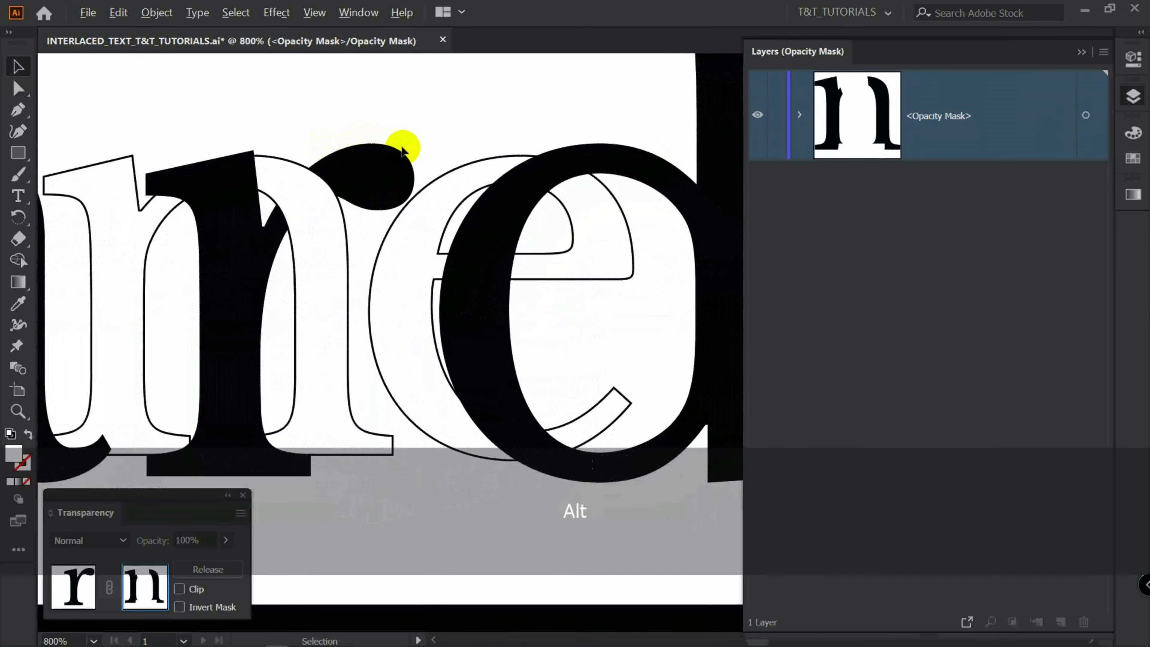
scroll(402, 150, down, 2)
Stop editing the r's opacity mask and copy the outlined e from the artwork.
key(v)
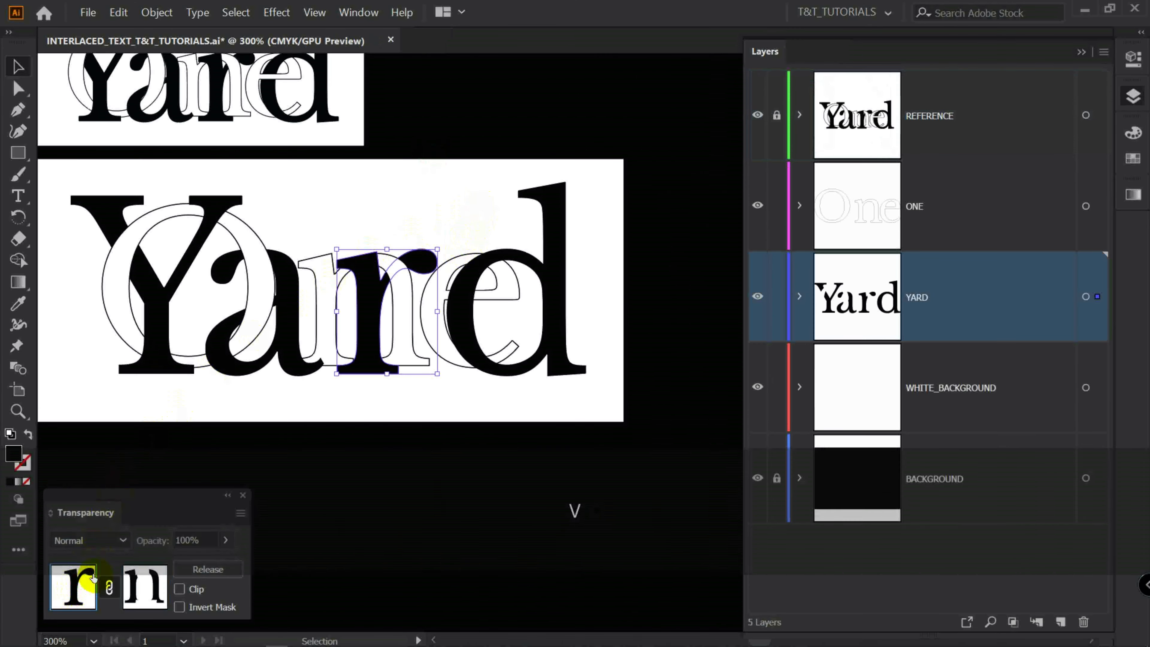
click(519, 298)
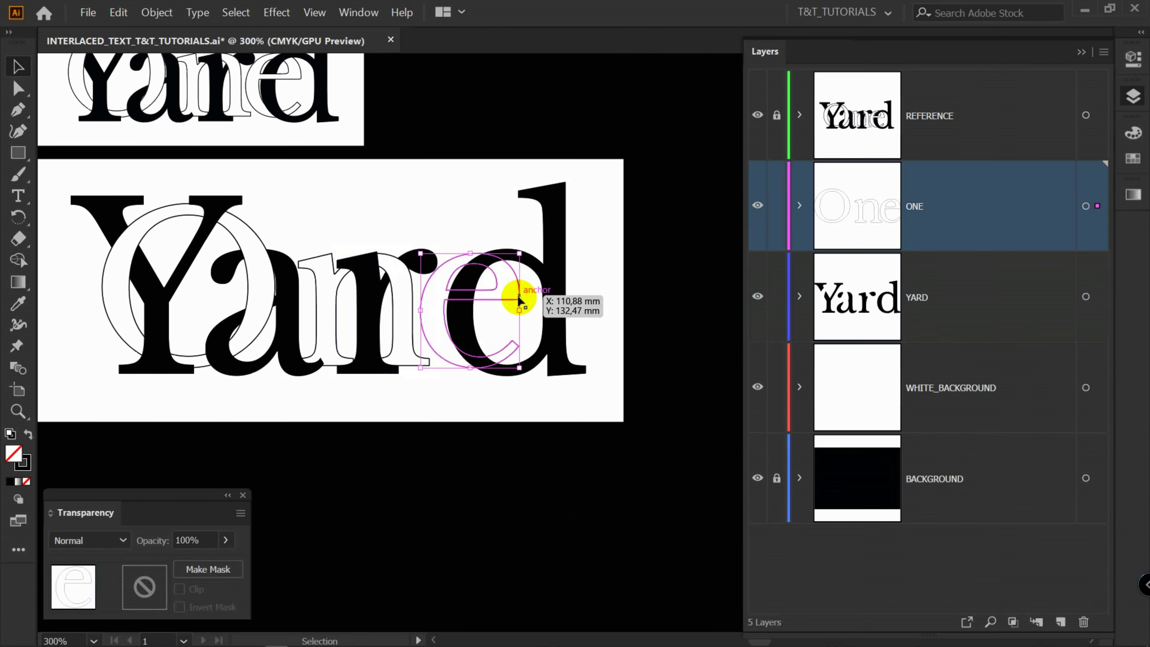
key(ctrl)
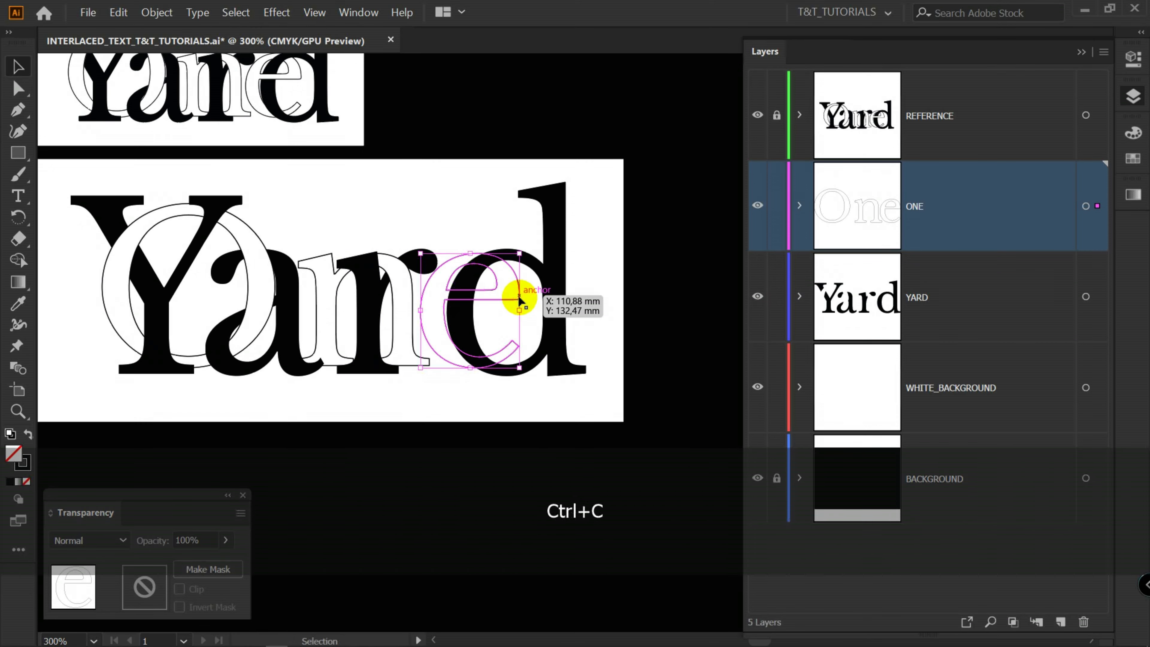
Make an opacity mask for the letter d with Clip turned off and open the mask for editing.
click(552, 285)
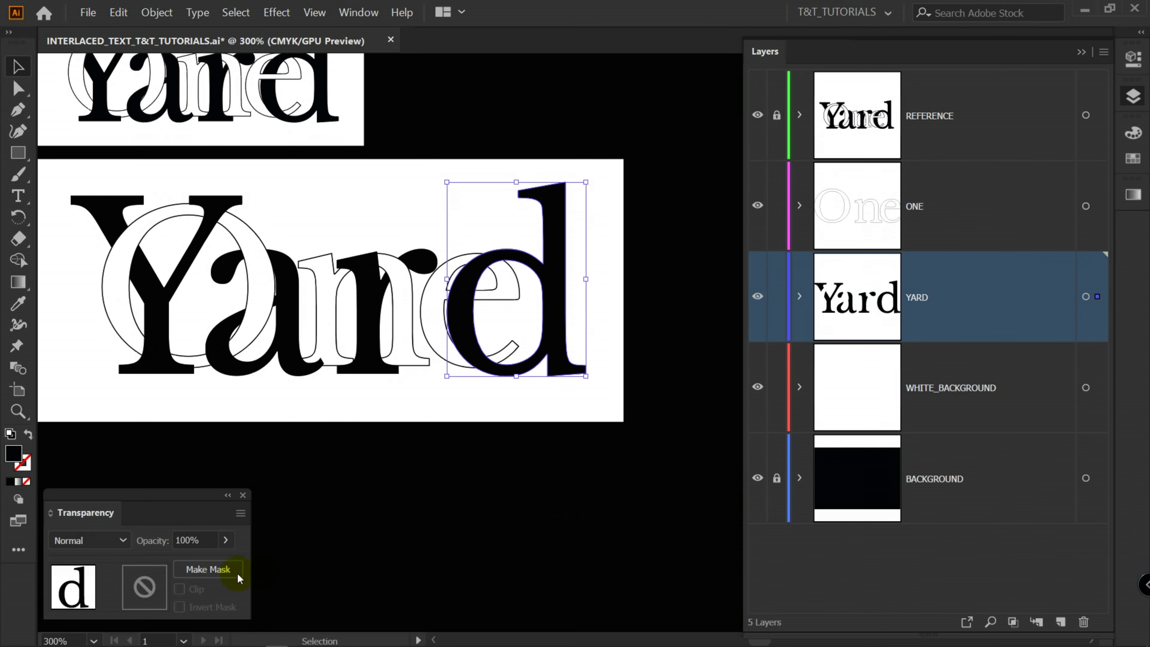
click(217, 570)
click(179, 589)
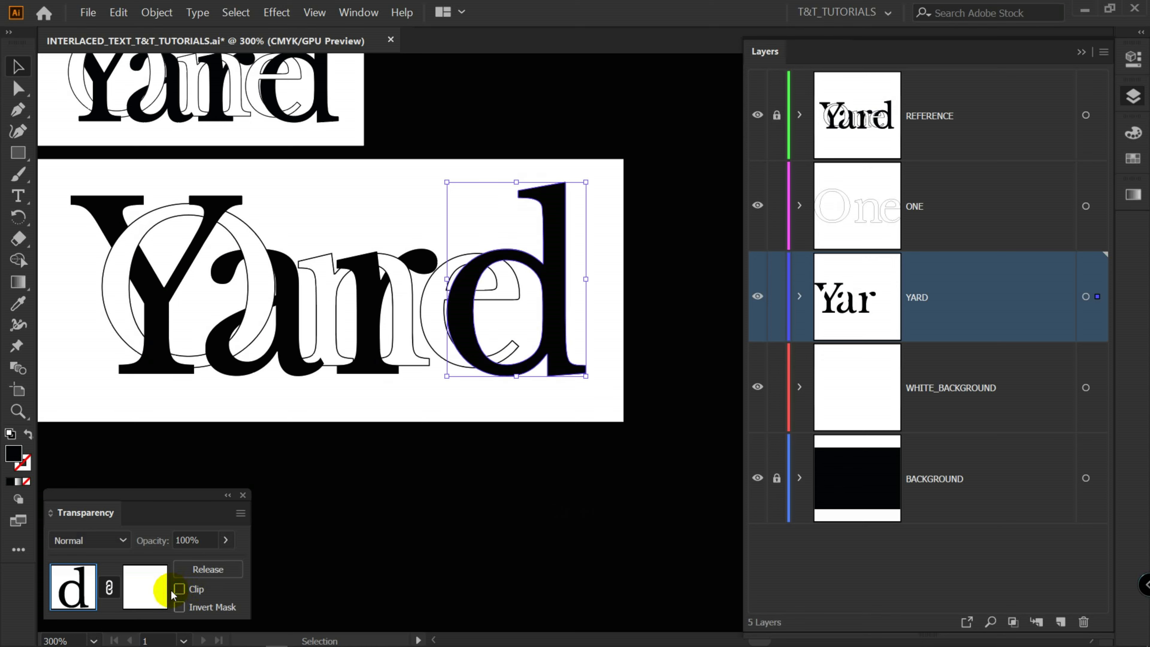
click(141, 585)
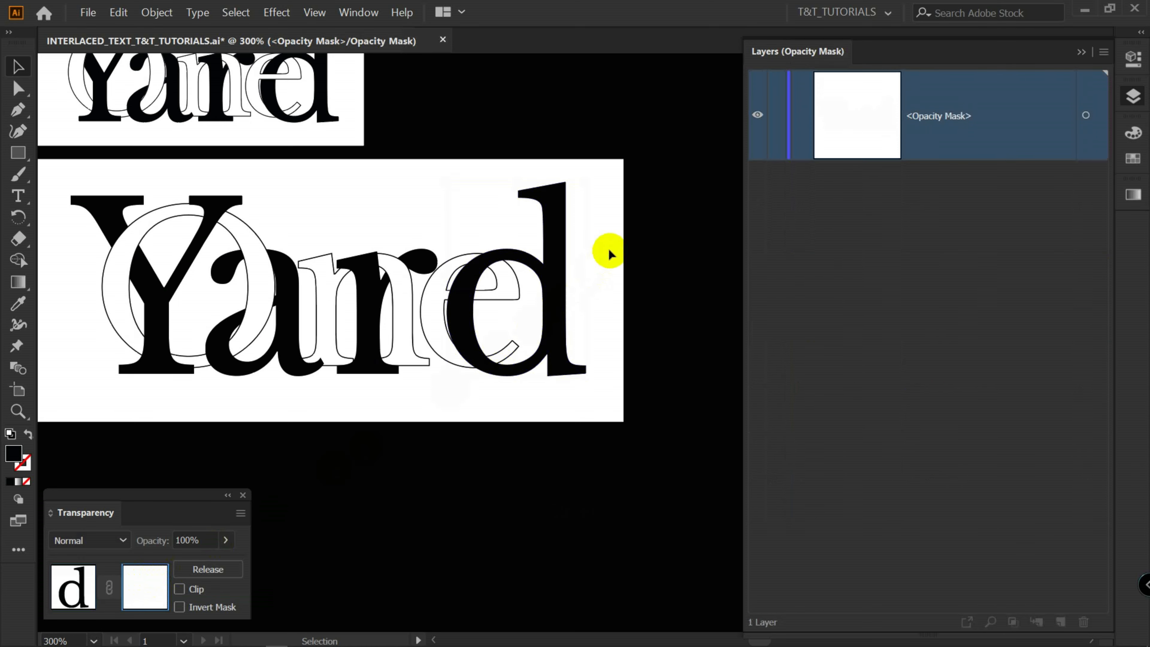
Paste the e in place into the d's mask, swap its stroke to a black fill, and deselect it.
key(ctrl+shift+v)
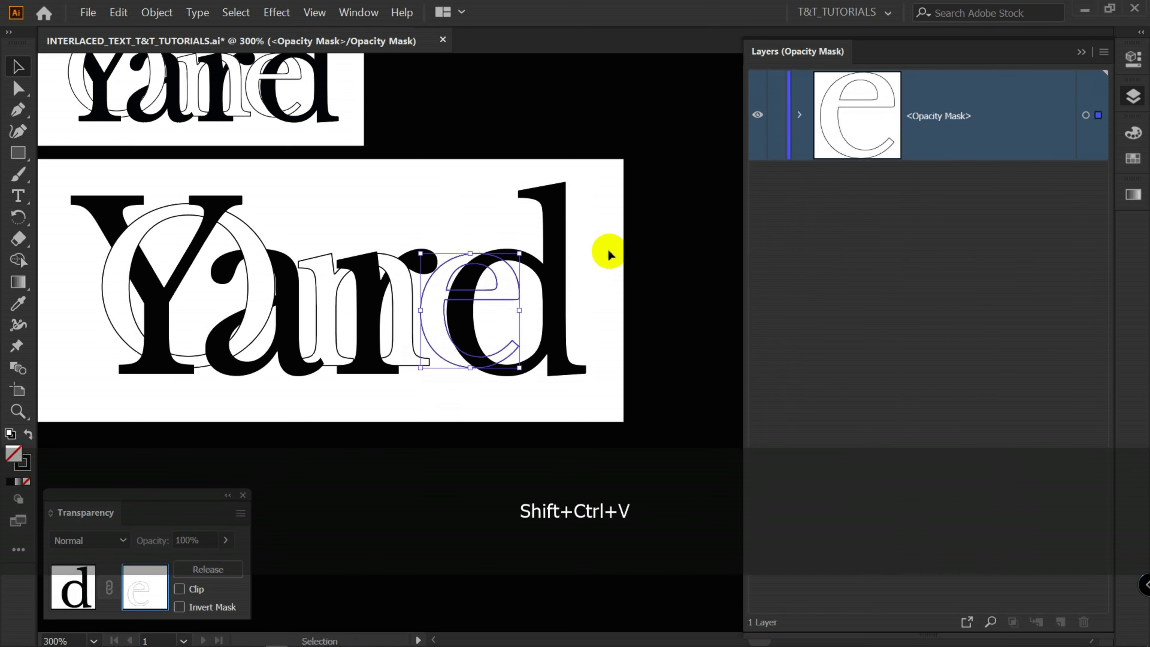
click(27, 434)
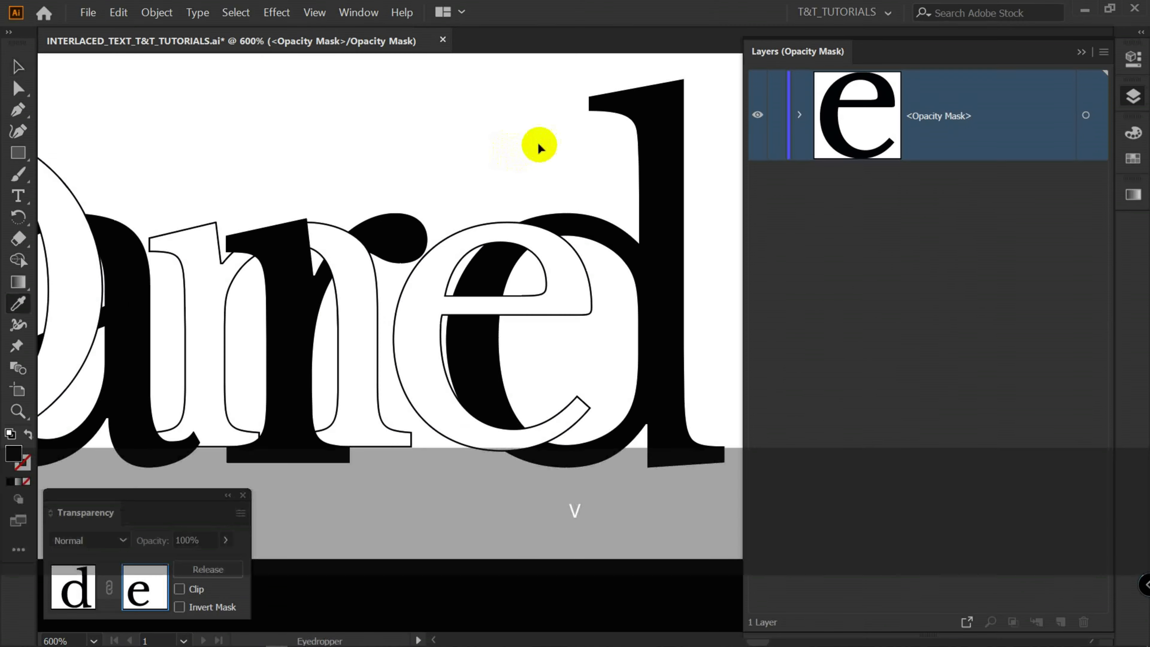
key(v)
click(560, 247)
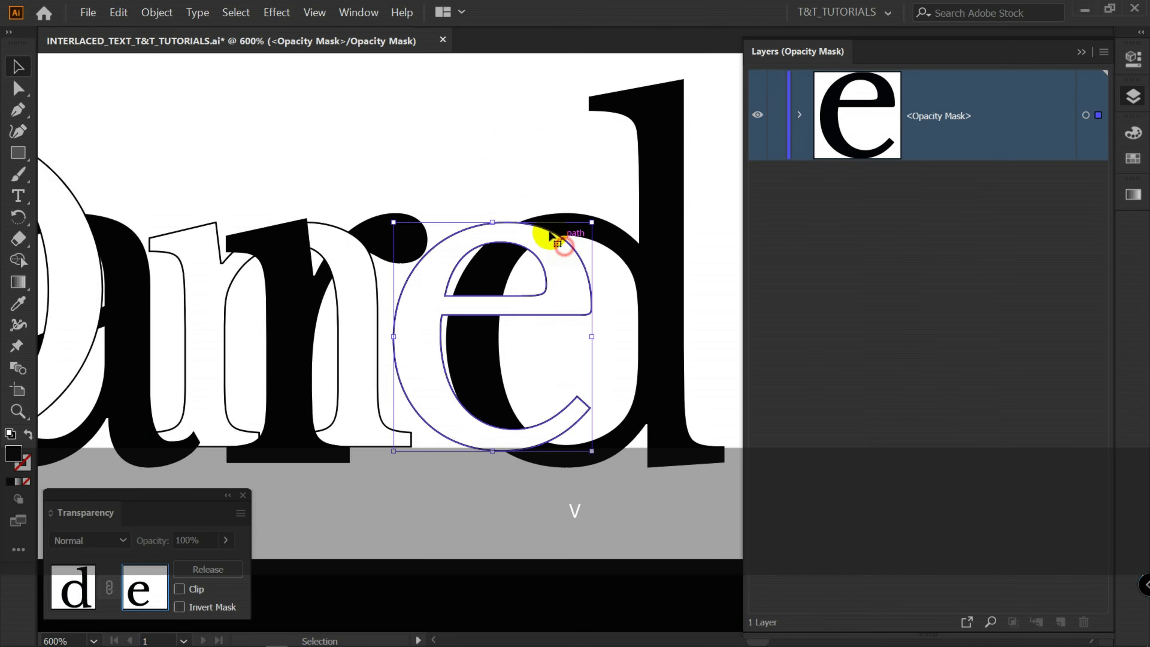
click(490, 152)
Sample white and draw a closed four-point white shape in the mask over the d's upper-left bowl where the e crosses it.
key(i)
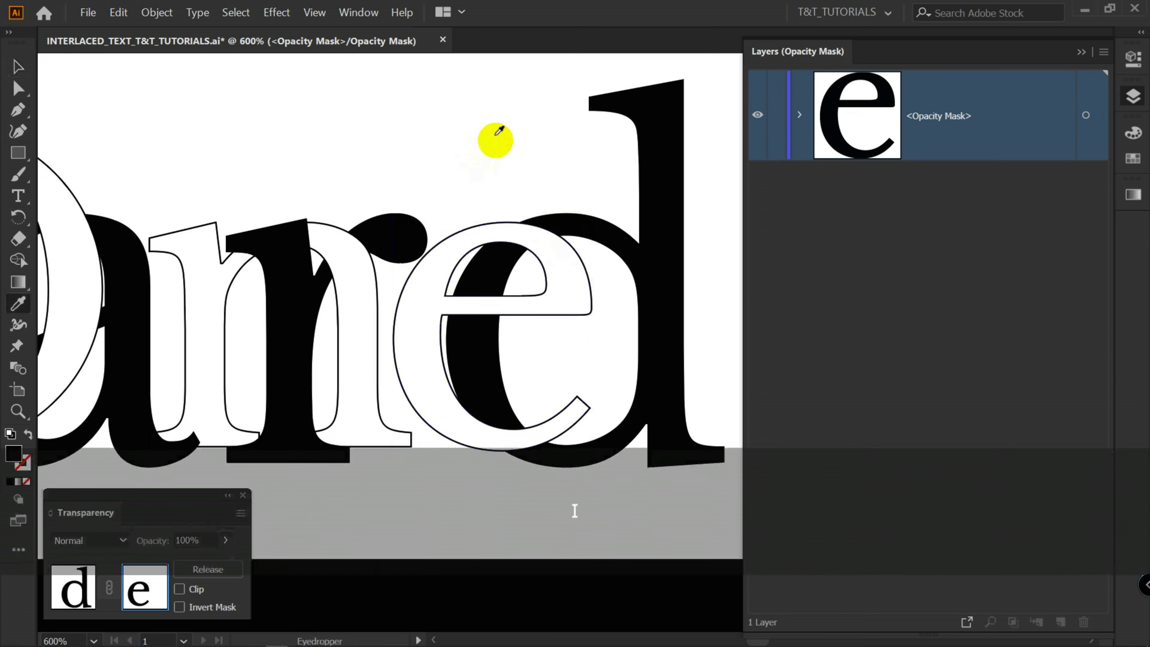
click(502, 118)
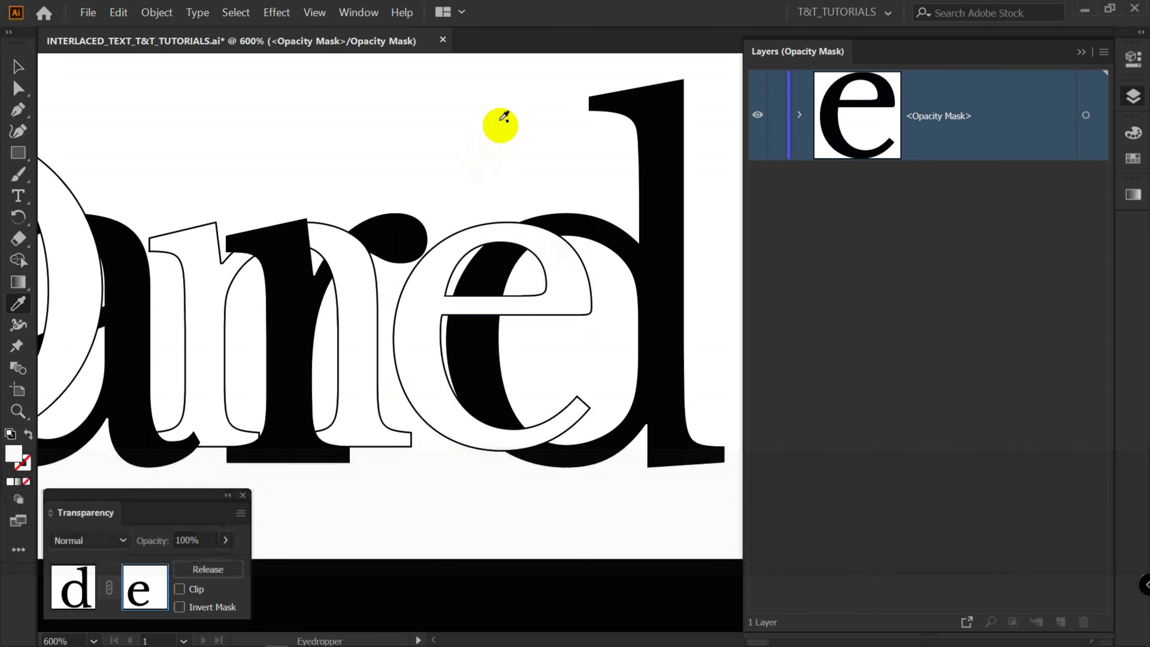
key(p)
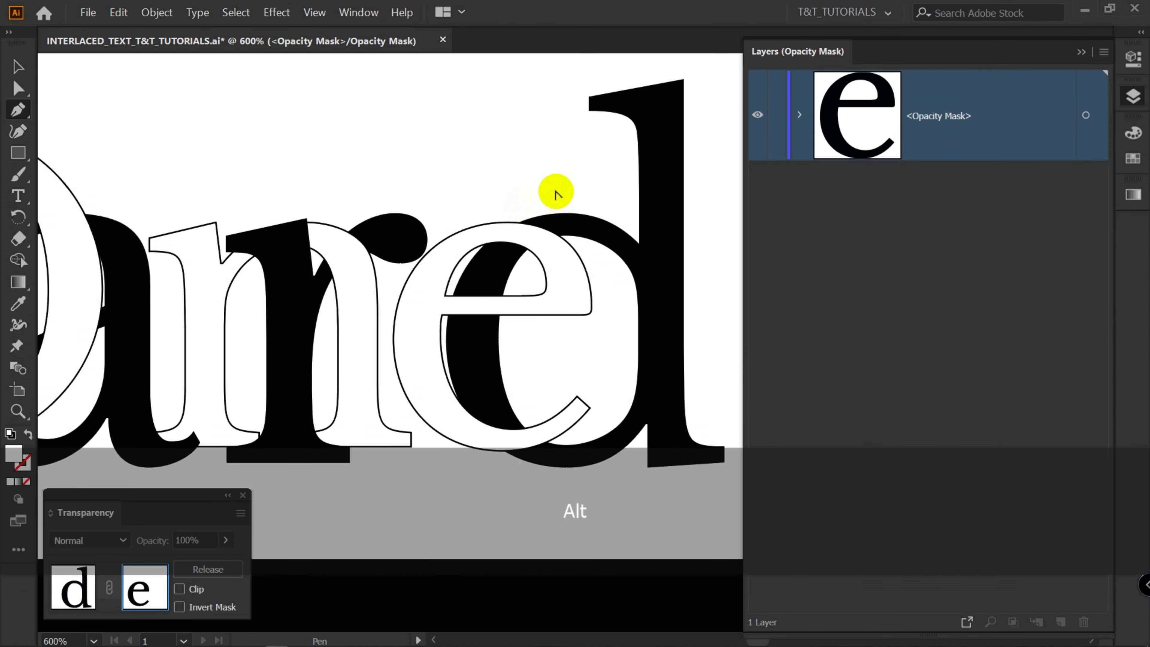
scroll(556, 193, down, 1)
drag(556, 194, 535, 313)
click(515, 360)
click(536, 334)
click(494, 325)
click(476, 360)
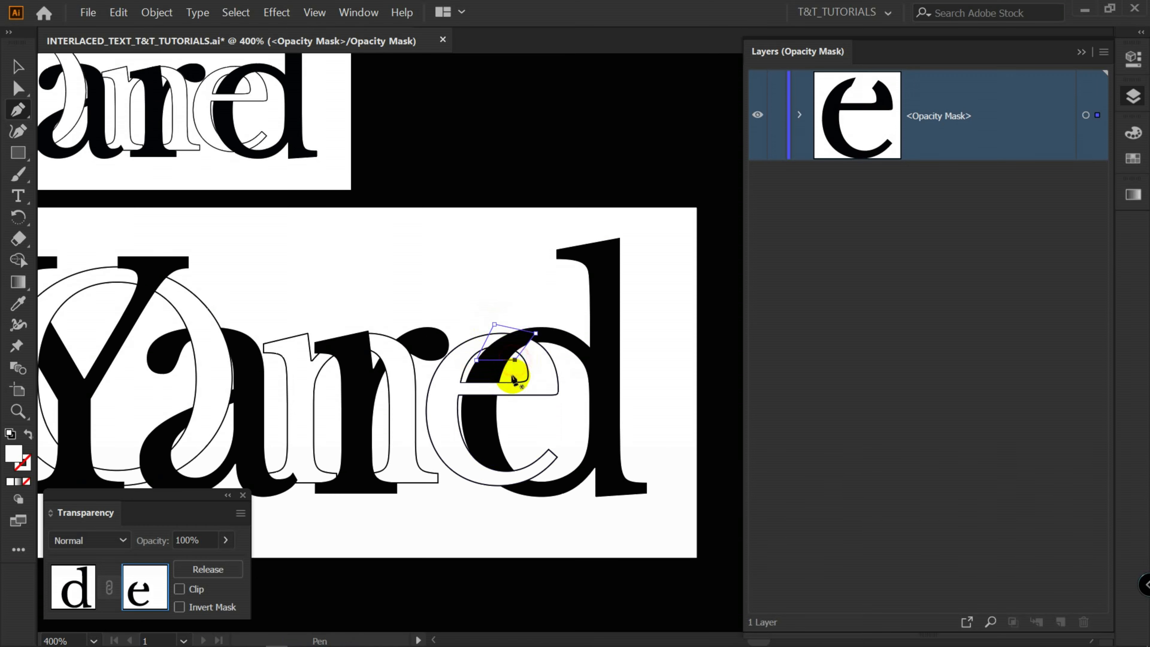
click(515, 361)
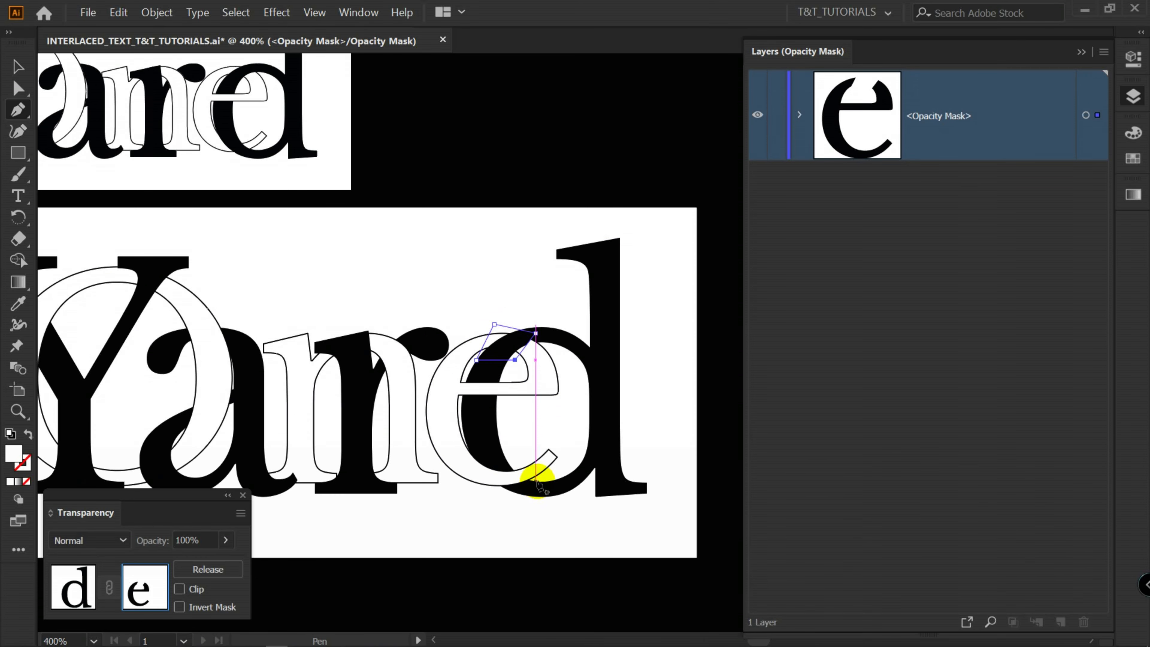
Draw another closed four-point white shape in the mask over the d's lower-left bowl where the e crosses it.
click(535, 480)
click(518, 460)
click(476, 457)
click(486, 499)
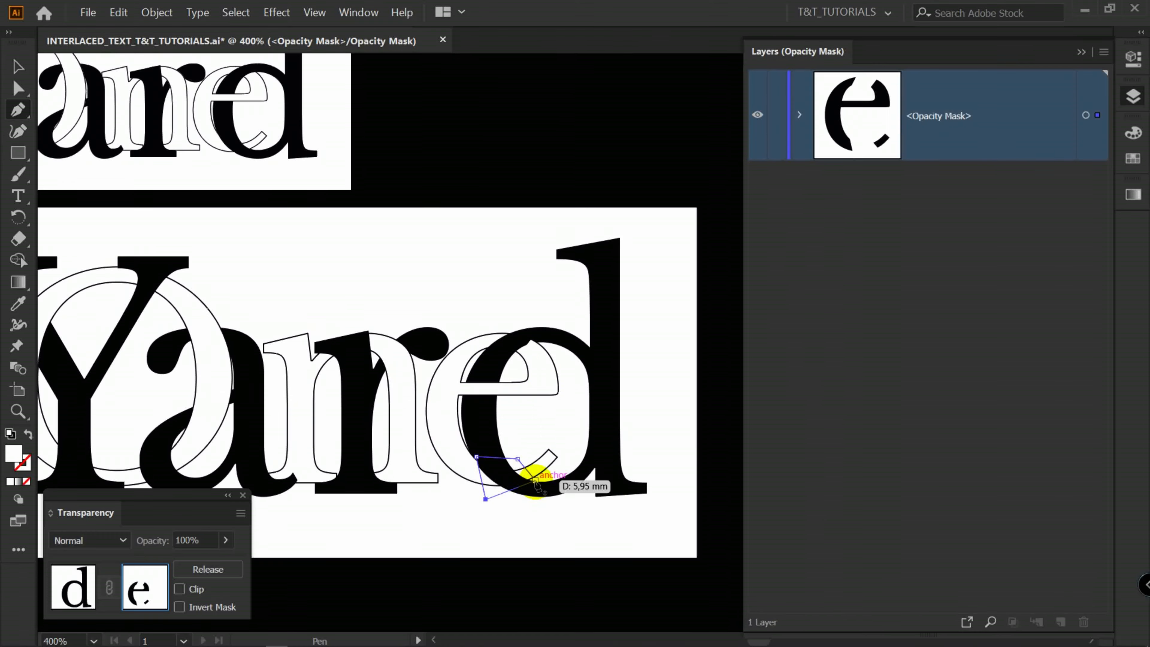
click(535, 481)
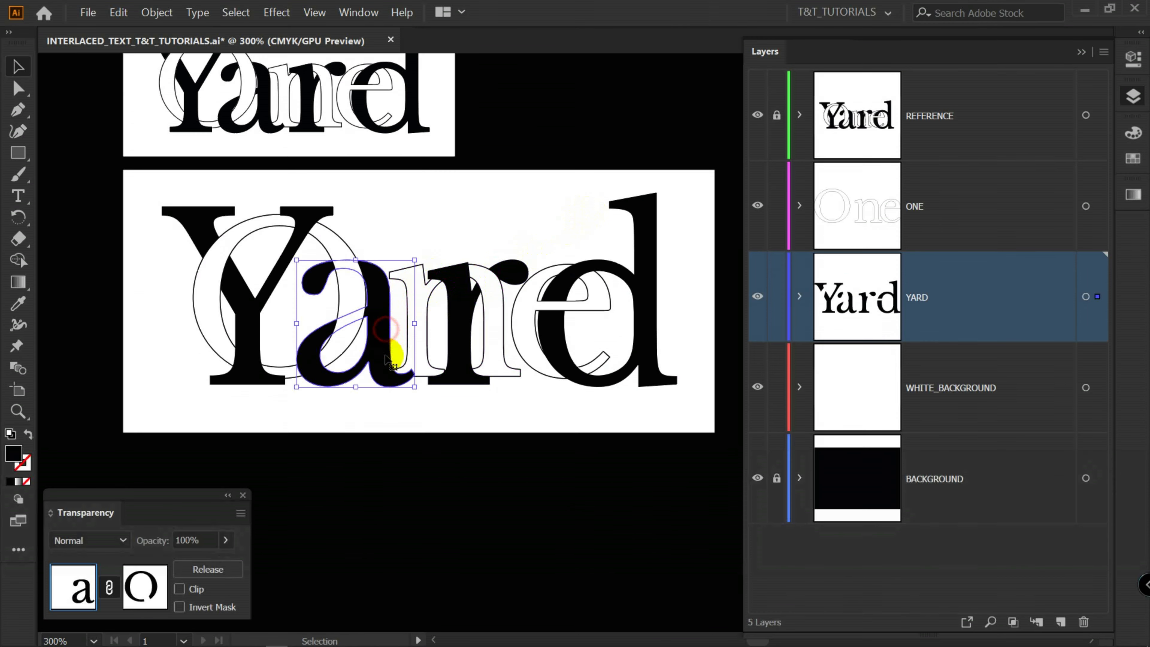
Try shifting the masked letter a to the left together with its linked mask, and undo the move.
scroll(345, 319, up, 1)
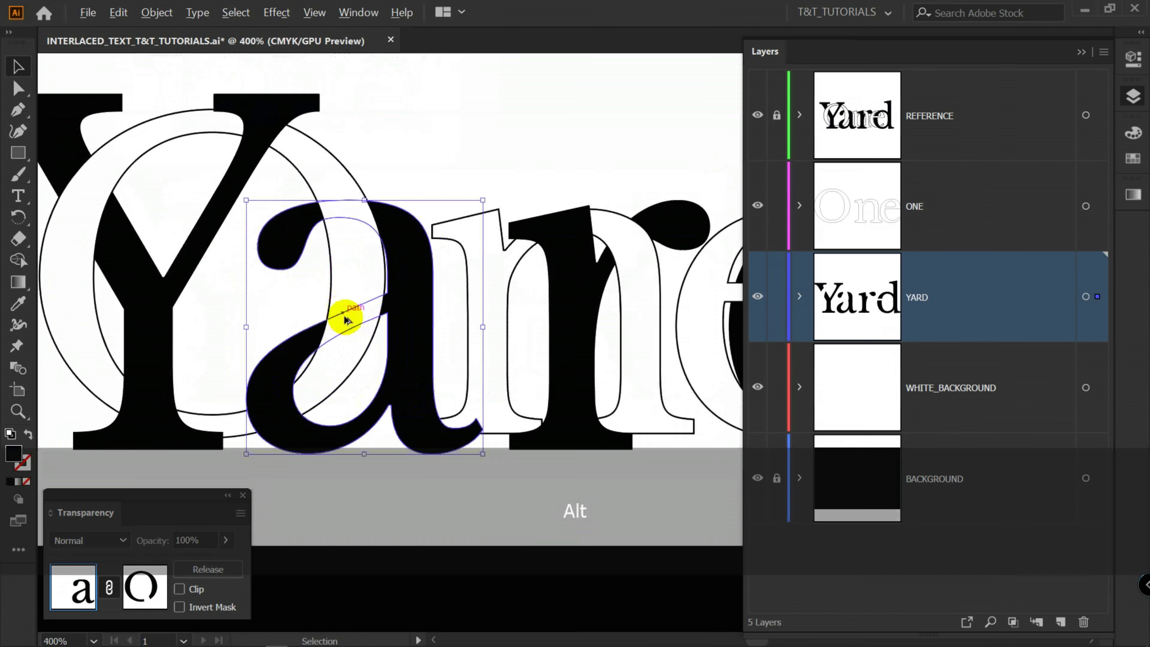
scroll(367, 314, up, 1)
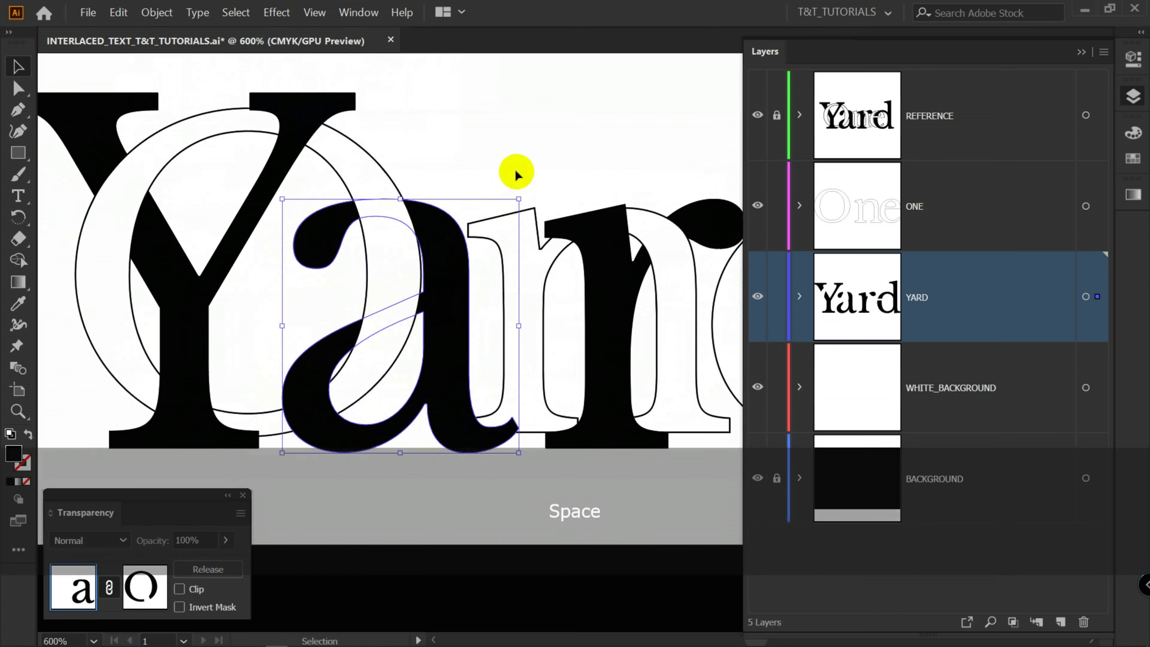
drag(472, 303, 423, 321)
click(565, 119)
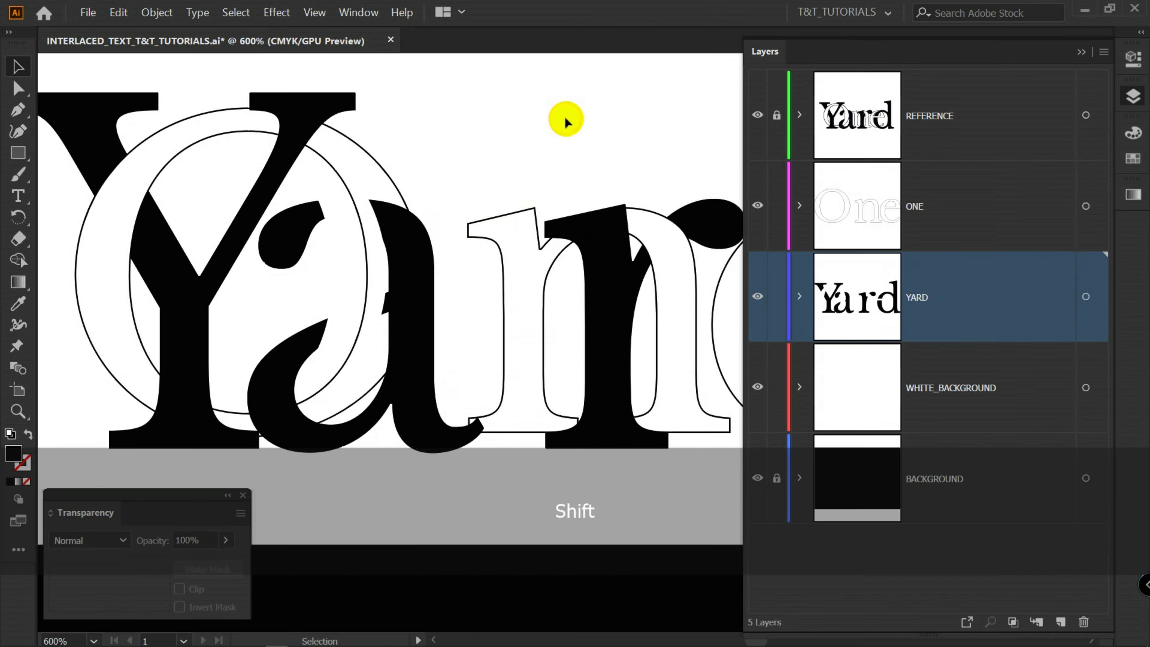
key(ctrl+z)
Shift the masked letter a horizontally to the right together with its linked mask and deselect it.
drag(470, 287, 458, 300)
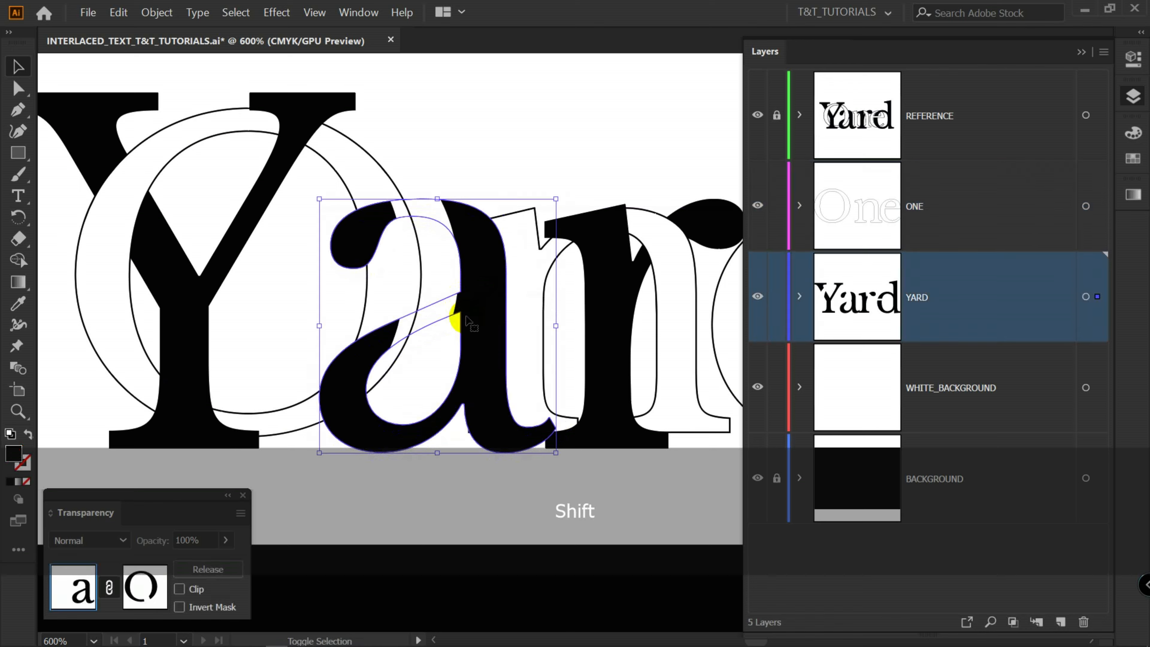
click(488, 109)
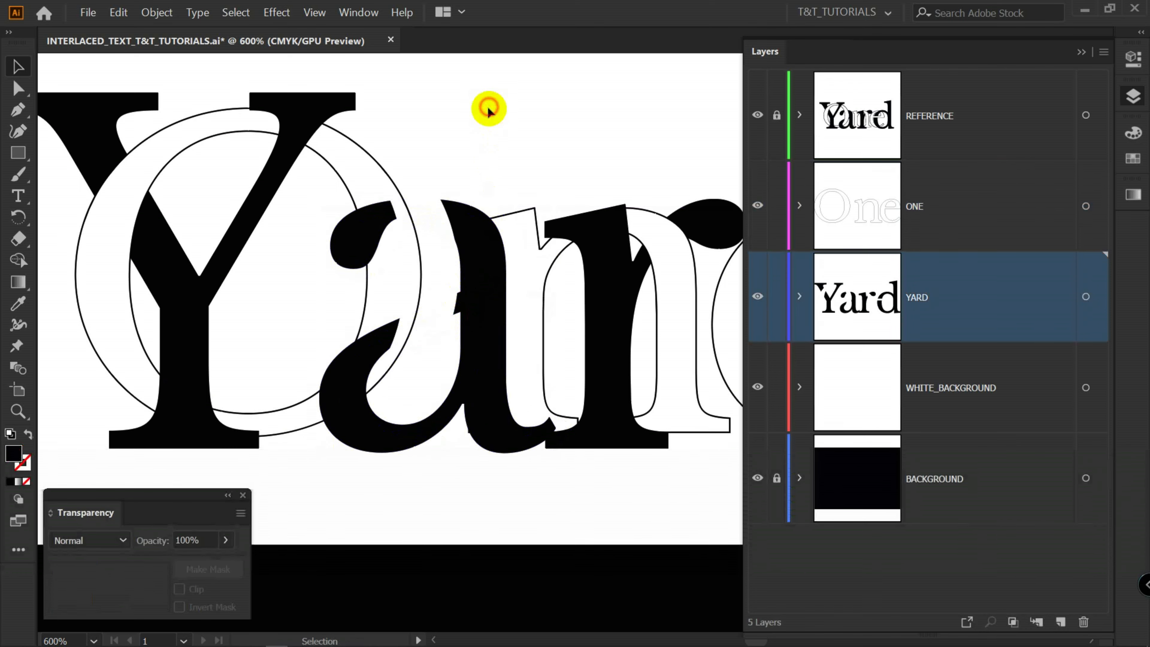
Try releasing the letter a's opacity mask and deleting the released O and white shape.
click(480, 257)
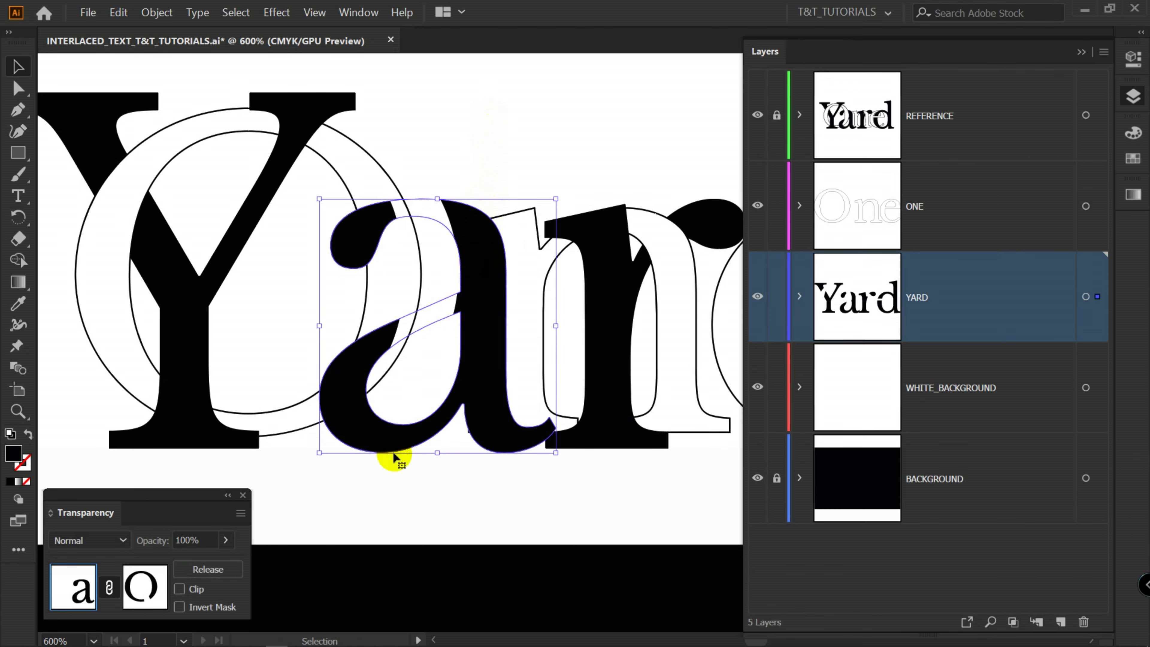
click(223, 574)
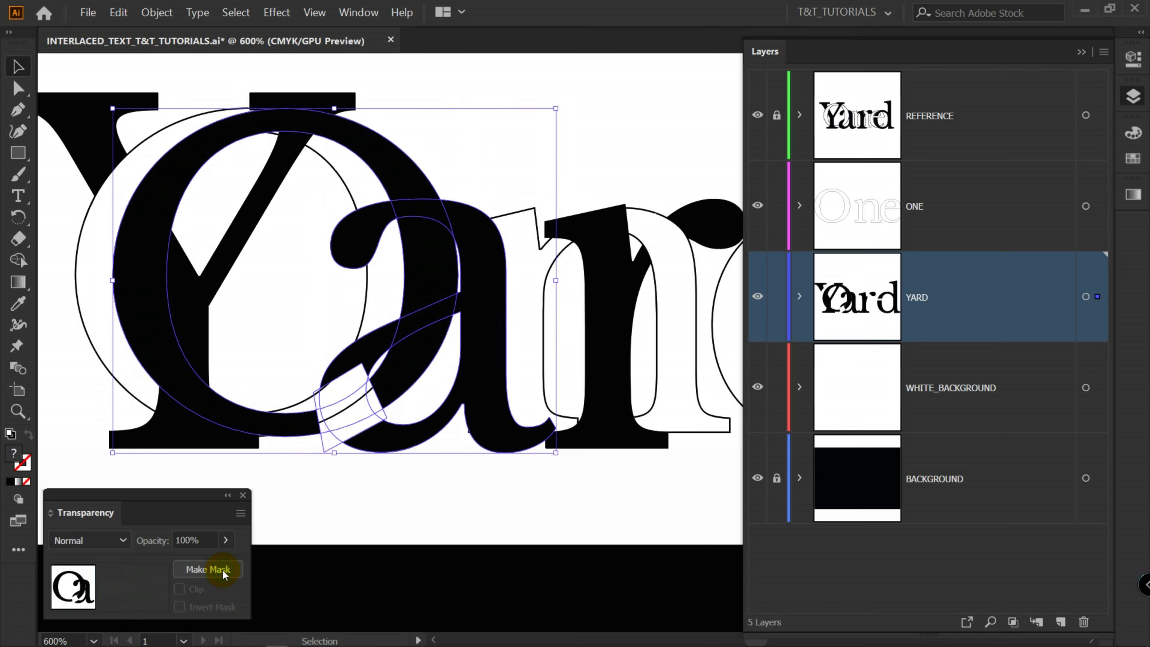
click(403, 524)
key(Delete)
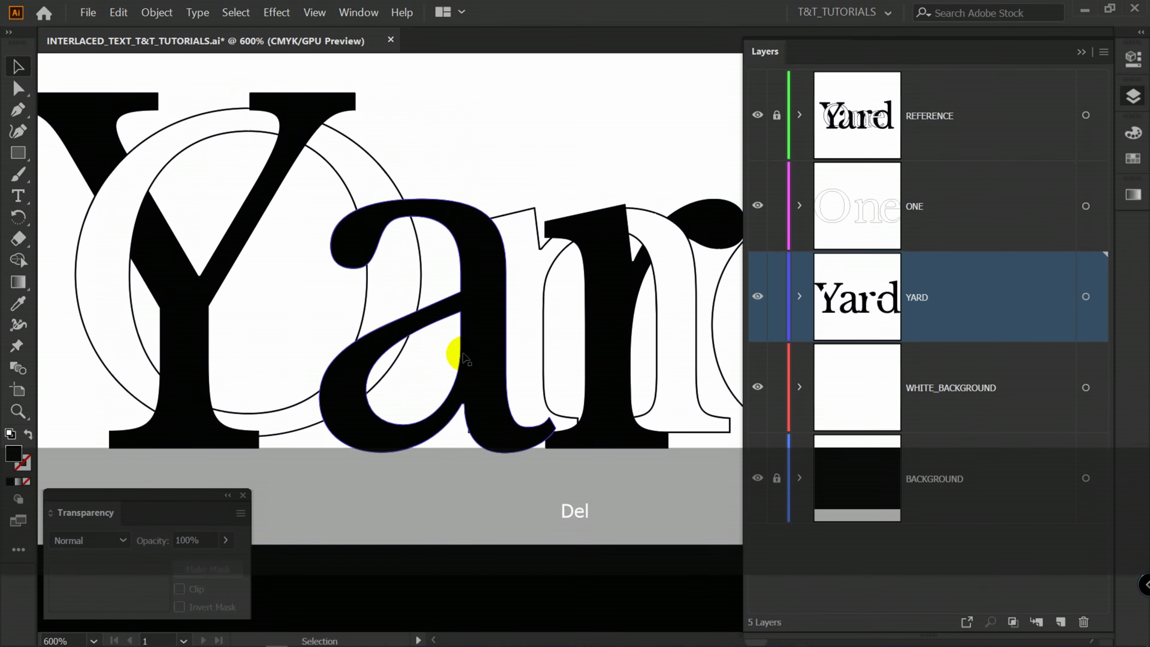
Try shifting the unmasked letter a horizontally to the left in two moves over the O outline.
click(476, 363)
drag(479, 284, 436, 285)
click(441, 514)
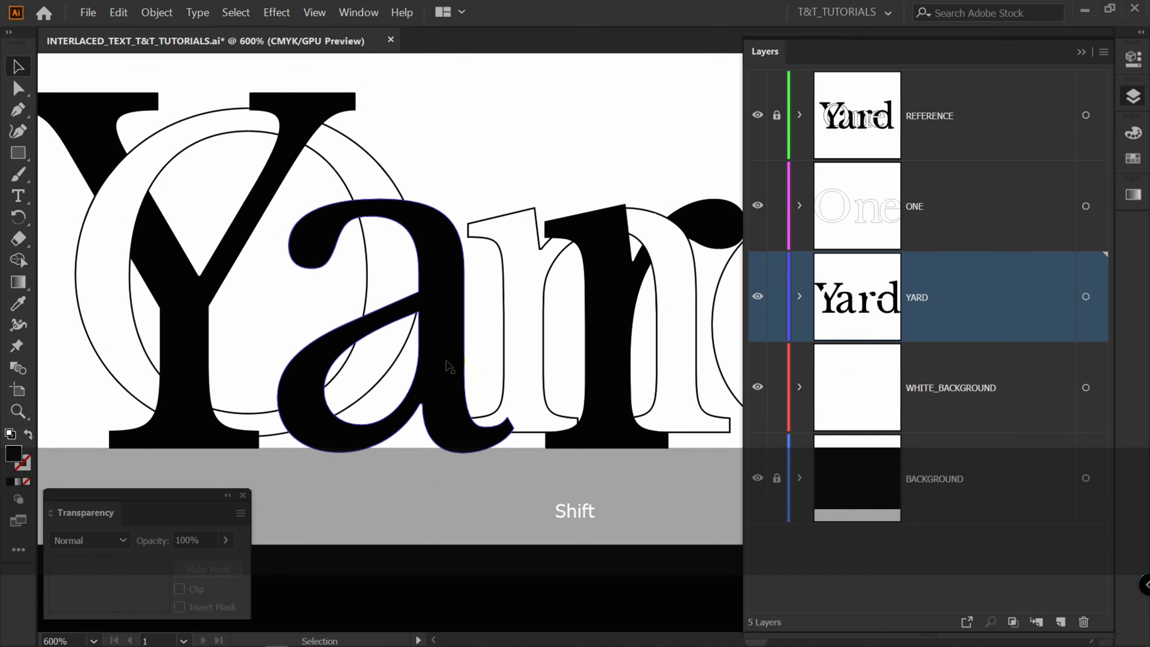
drag(449, 366, 424, 363)
click(416, 490)
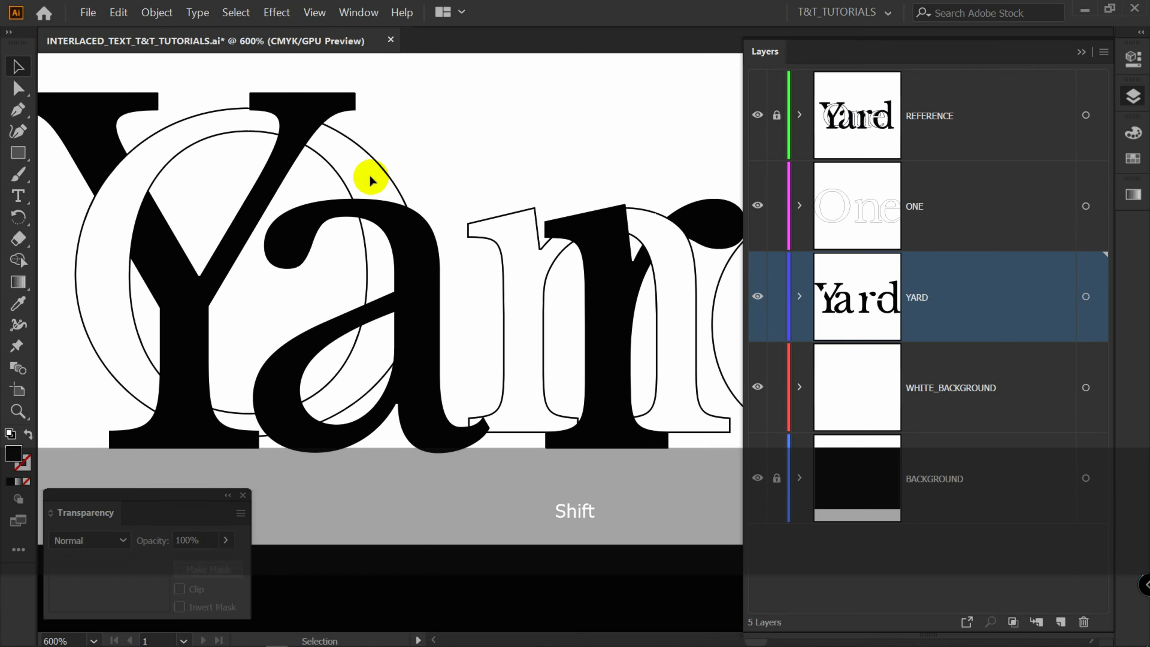
Undo the mask release and the letter moves back to the masked a's original position, and deselect it.
click(385, 176)
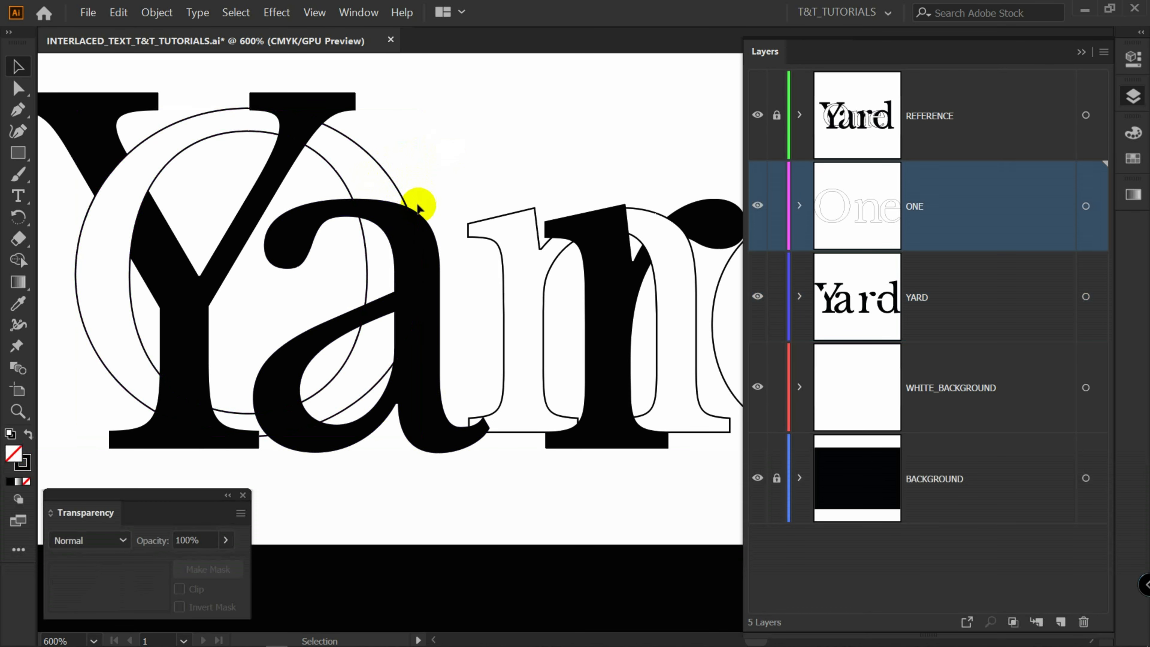
key(ctrl+z)
key(ctrl+z)
key(ctrl+z)
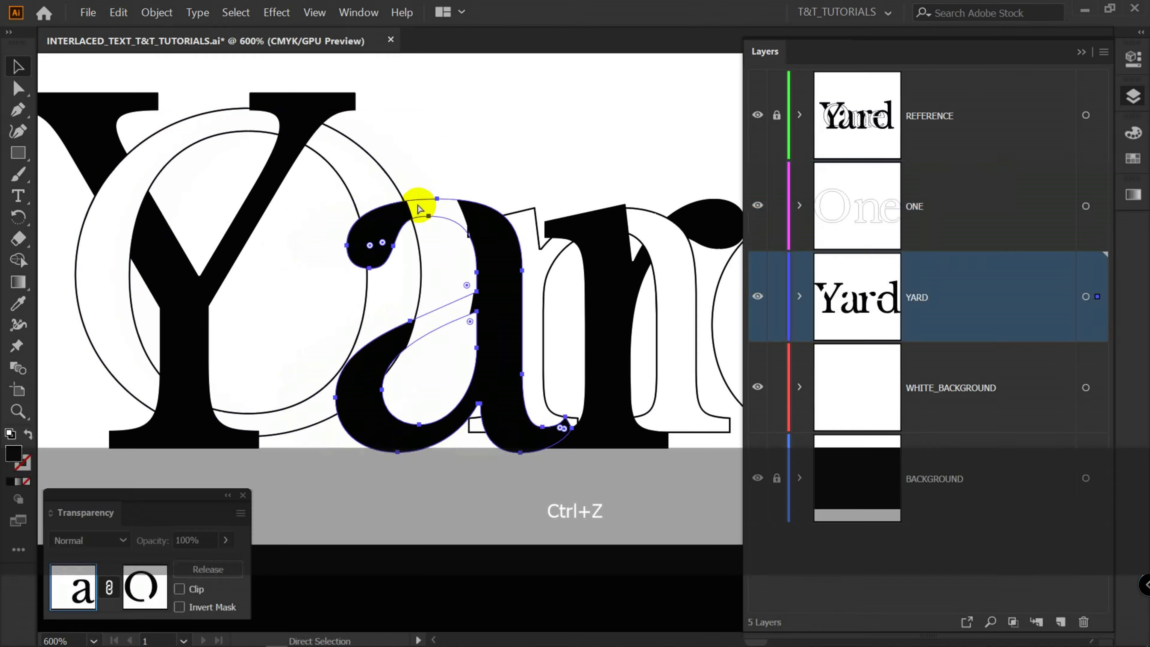
click(470, 150)
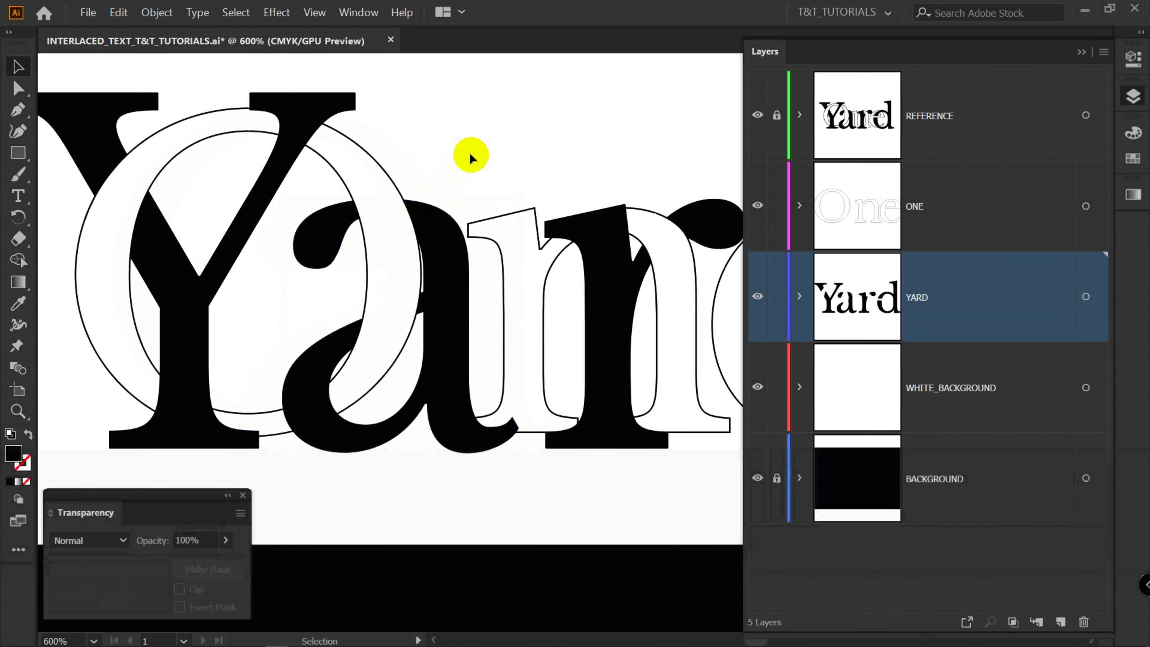
Unlink the letter a from its opacity mask and shift the letter alone to the right.
click(467, 249)
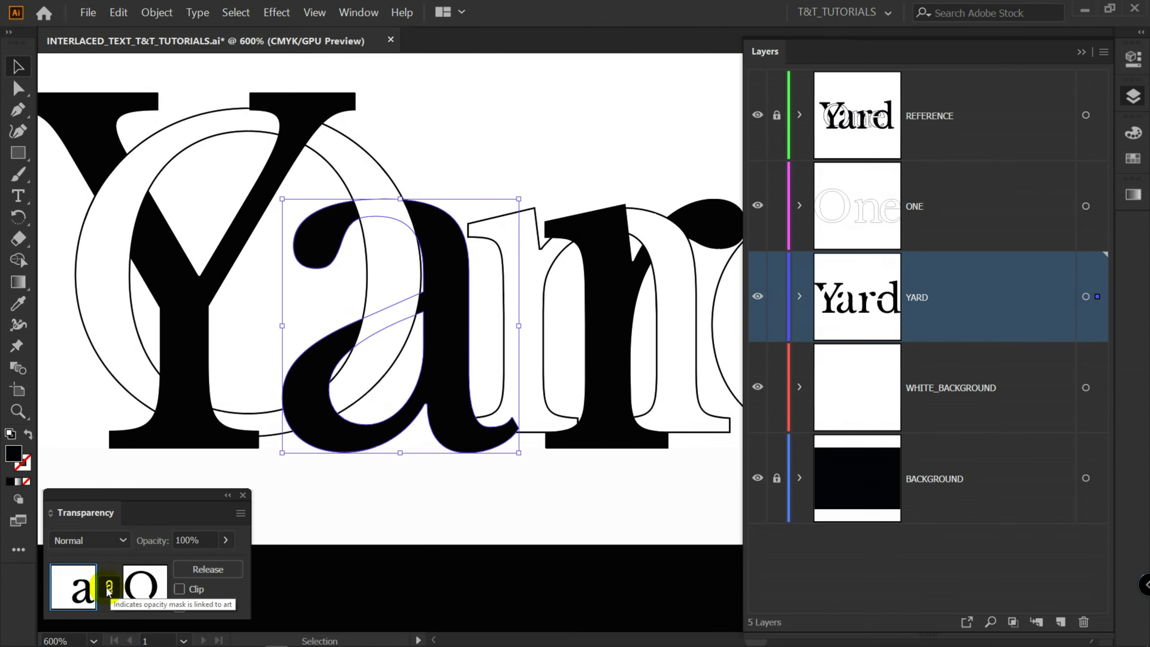
drag(452, 381, 506, 409)
scroll(390, 391, up, 2)
key(space)
click(618, 339)
scroll(508, 326, down, 2)
click(527, 506)
click(506, 531)
Shift the unlinked letter a to the left, leaving its mask in place.
click(409, 377)
scroll(421, 387, up, 1)
drag(407, 395, 378, 377)
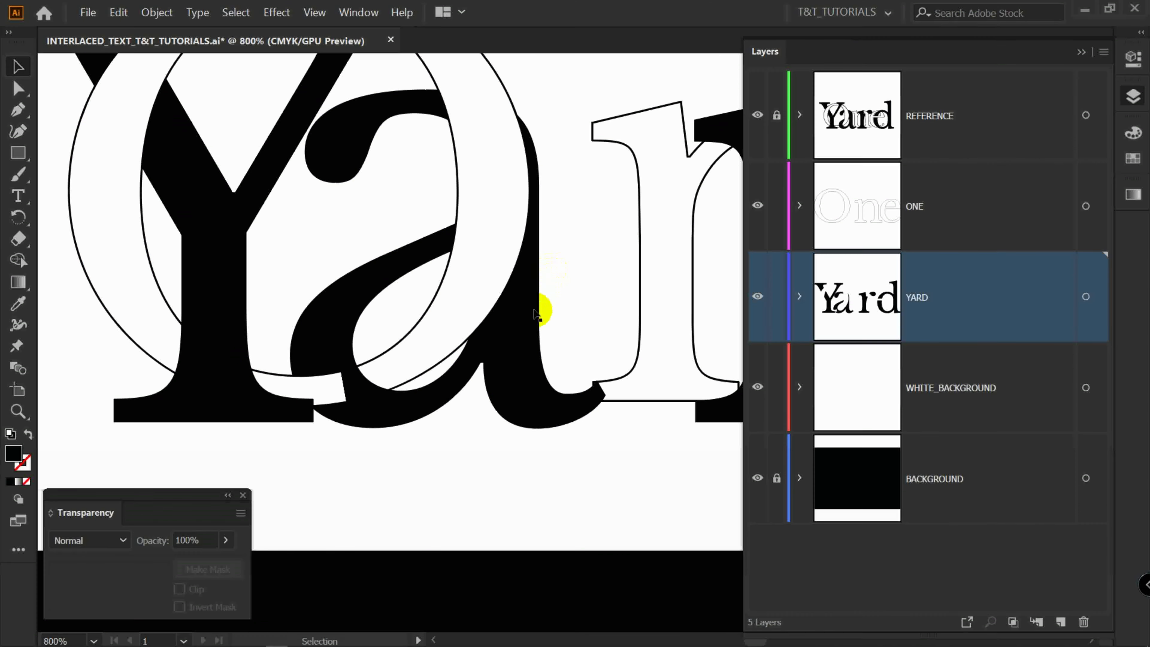
In the a's opacity mask, pull the white shape's two left corner anchors outward to cover the shifted bowl where the O crosses it.
click(537, 313)
click(145, 586)
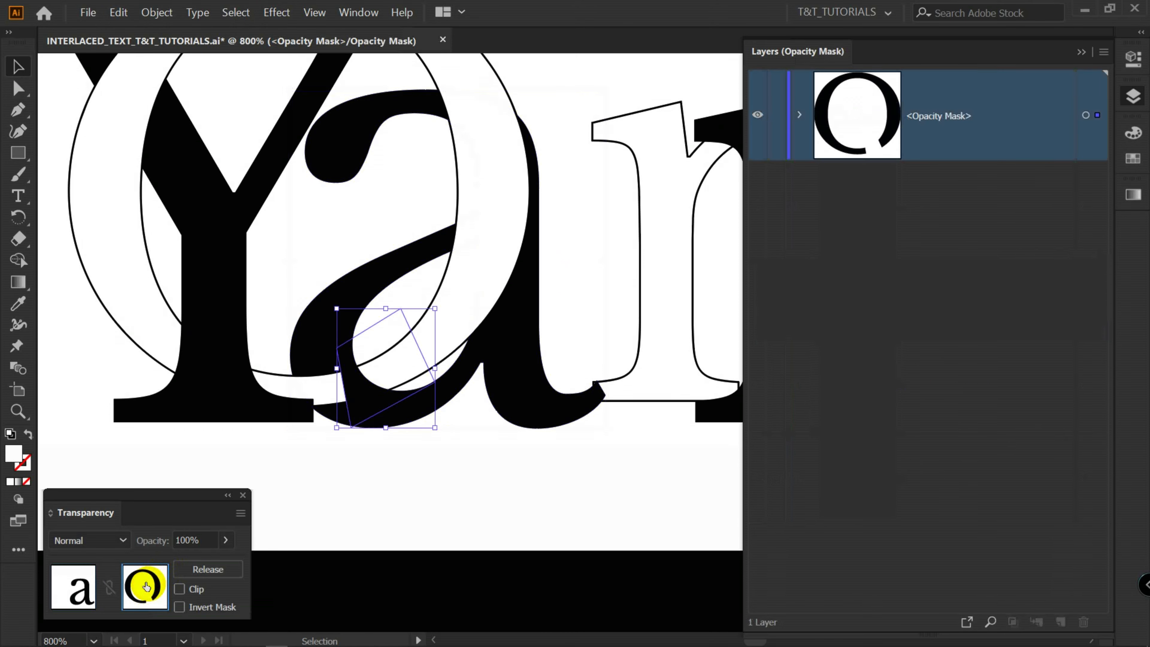
key(a)
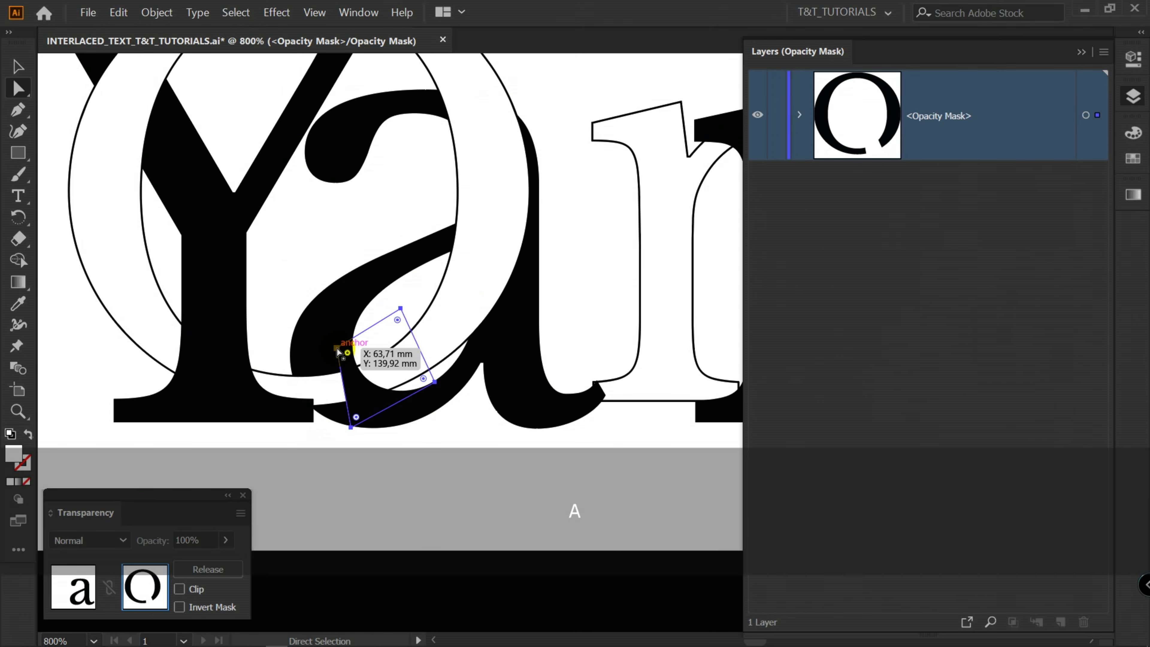
drag(336, 349, 273, 368)
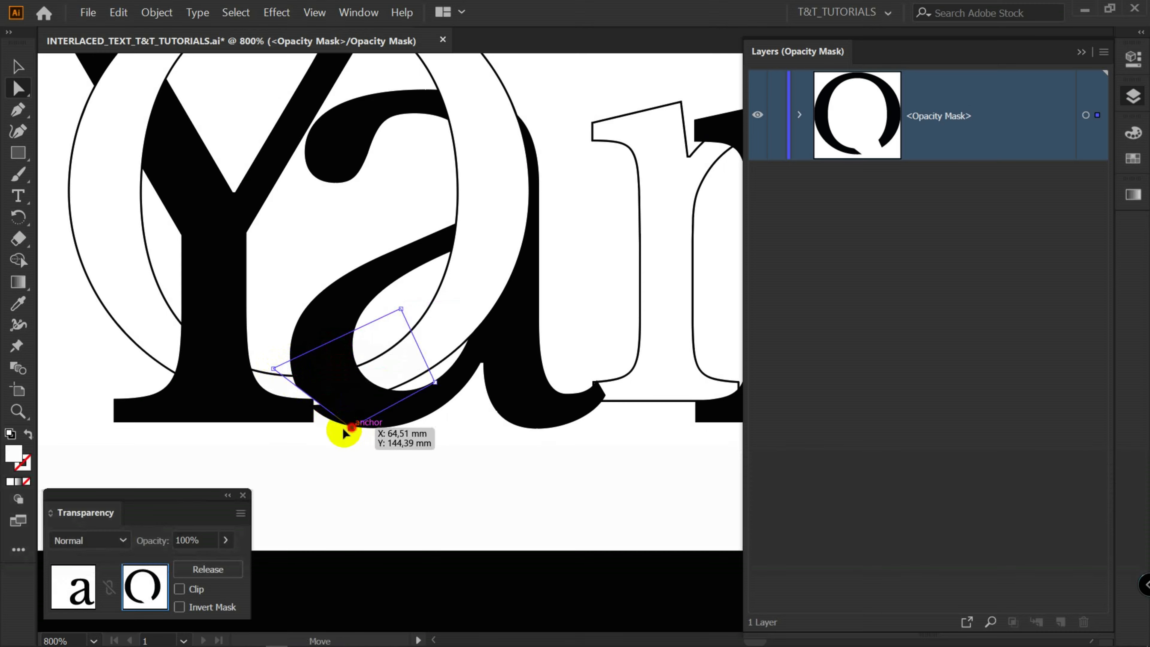
drag(351, 428, 296, 442)
key(space)
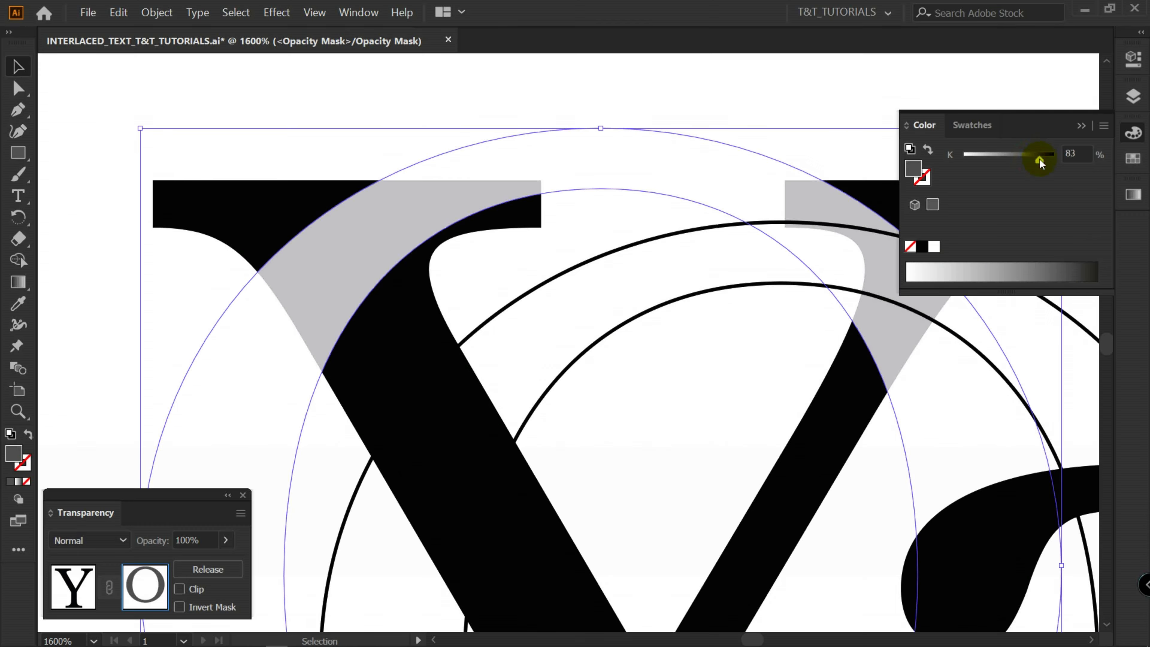
Fill the four-point shape over the Y's upper-right arm in its opacity mask with white and deselect it.
key(ctrl+minus)
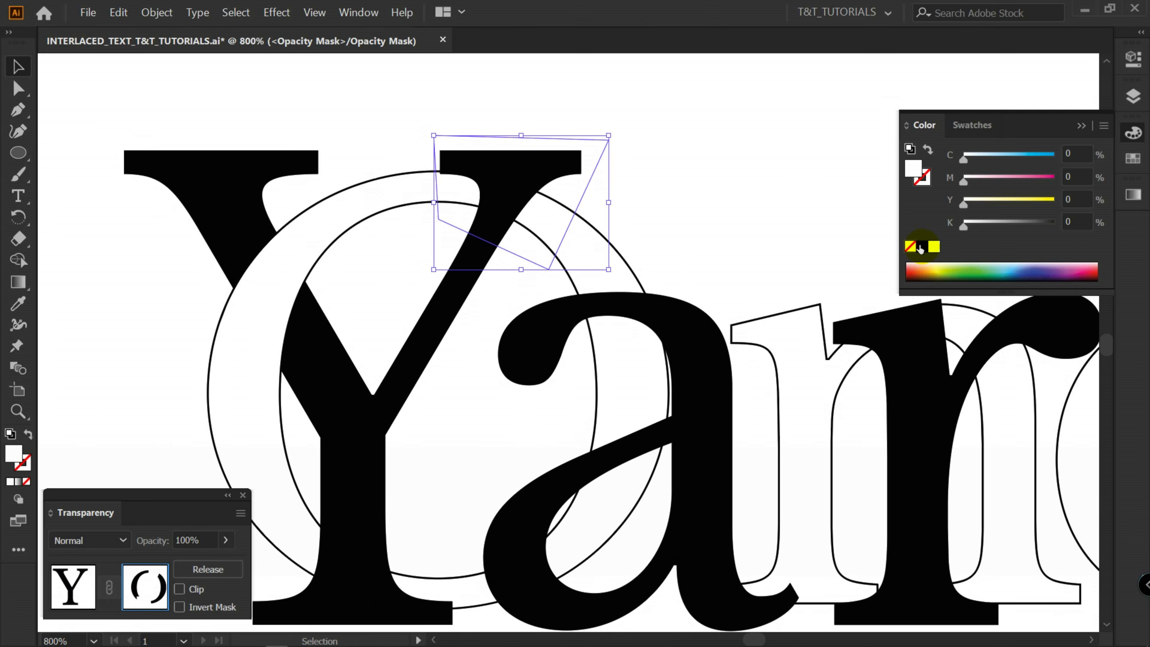
click(920, 246)
click(934, 247)
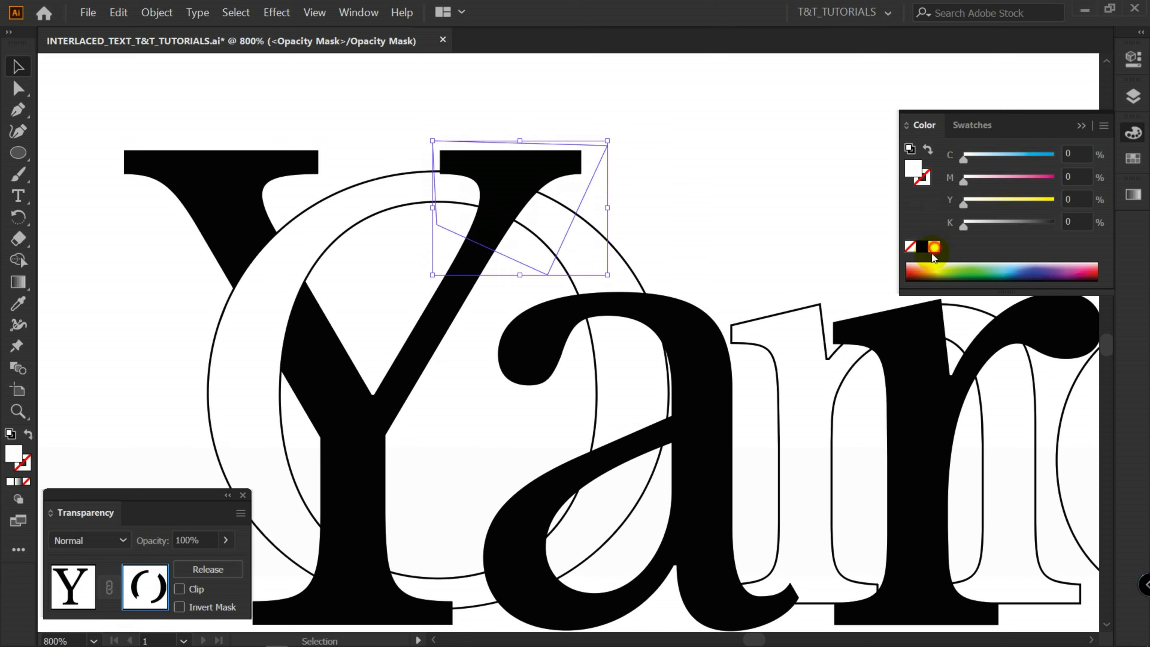
click(699, 159)
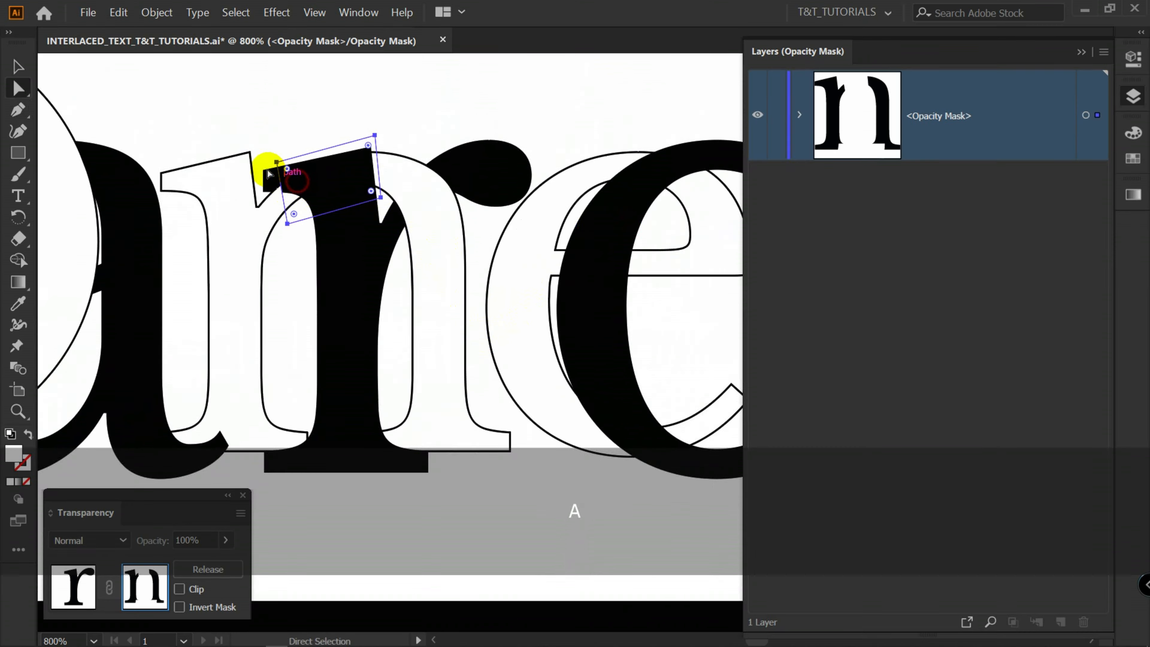
In the r's opacity mask, move the white shape's upper-left anchor outward past the tip of the r's top serif.
scroll(264, 169, up, 5)
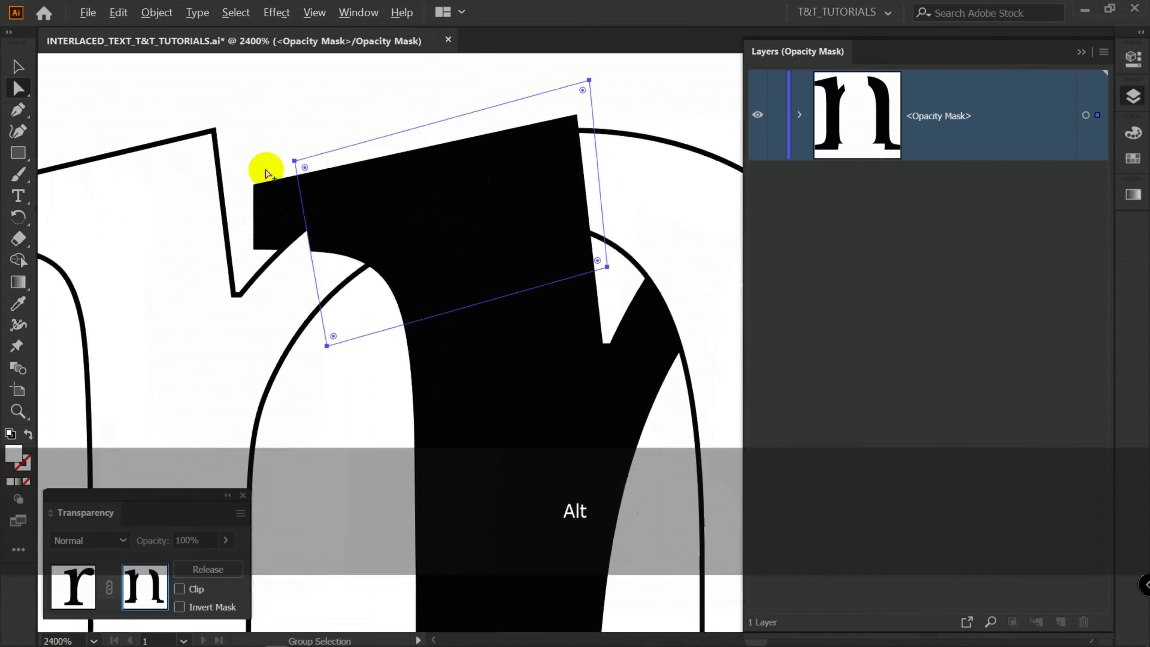
key(a)
drag(294, 161, 239, 184)
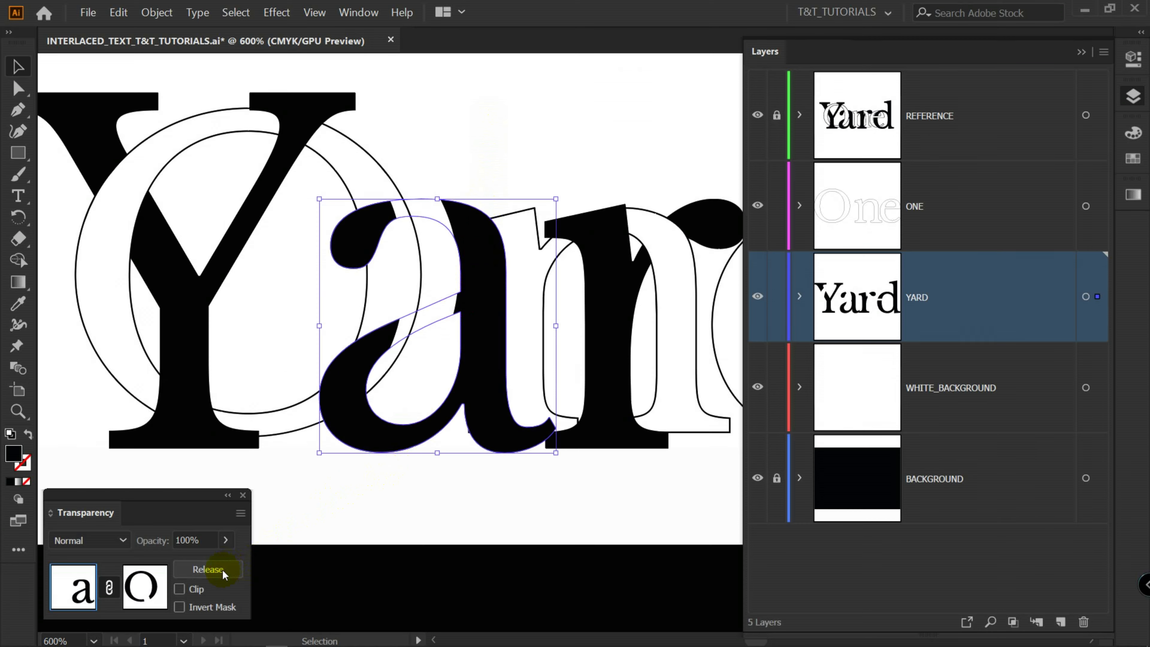
Release the opacity mask from the letter a and delete the released O and white shape.
click(222, 570)
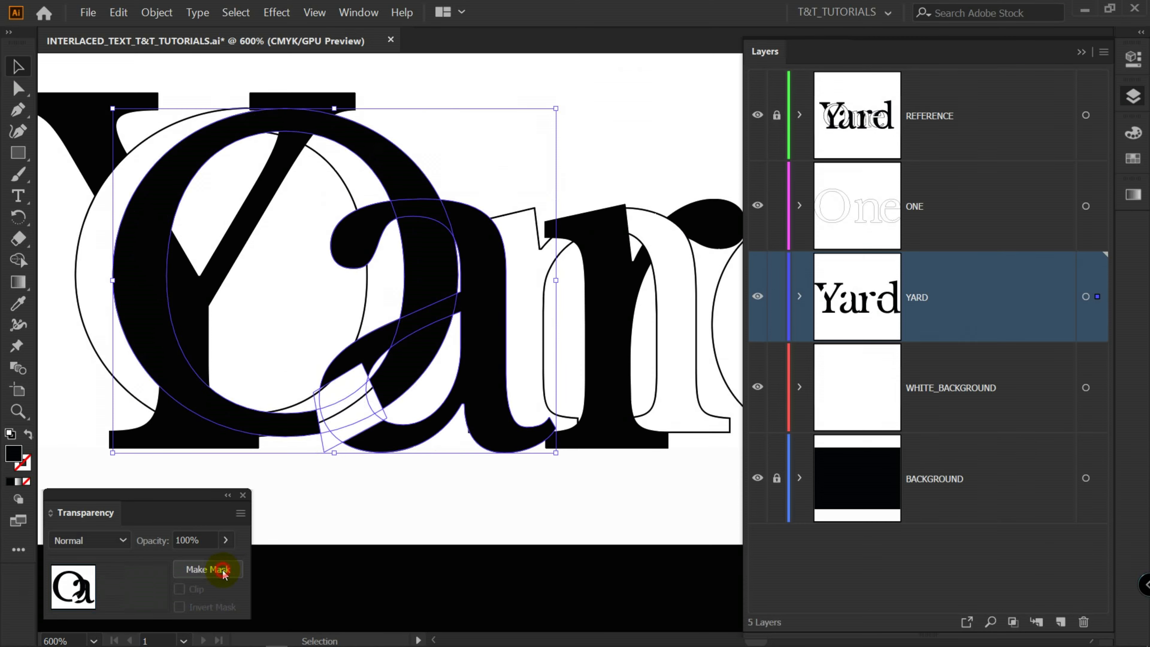
key(Delete)
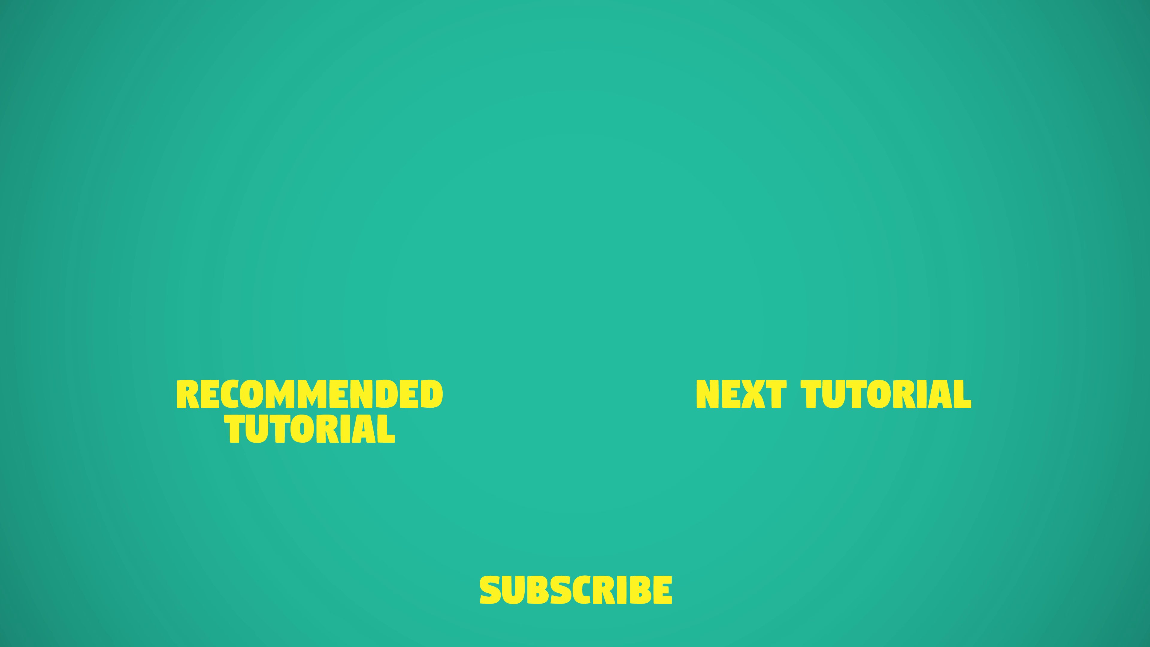